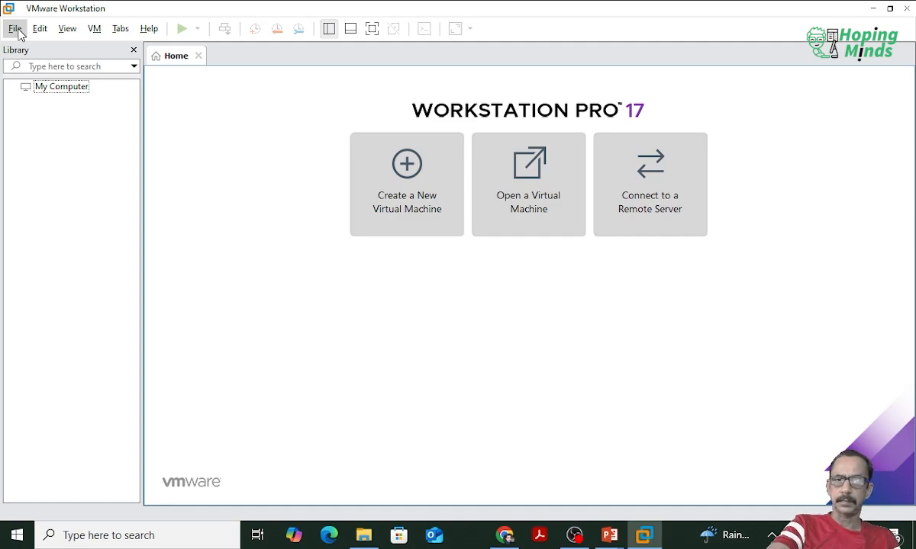
{"action": "left_click", "coordinate": [19, 33]}
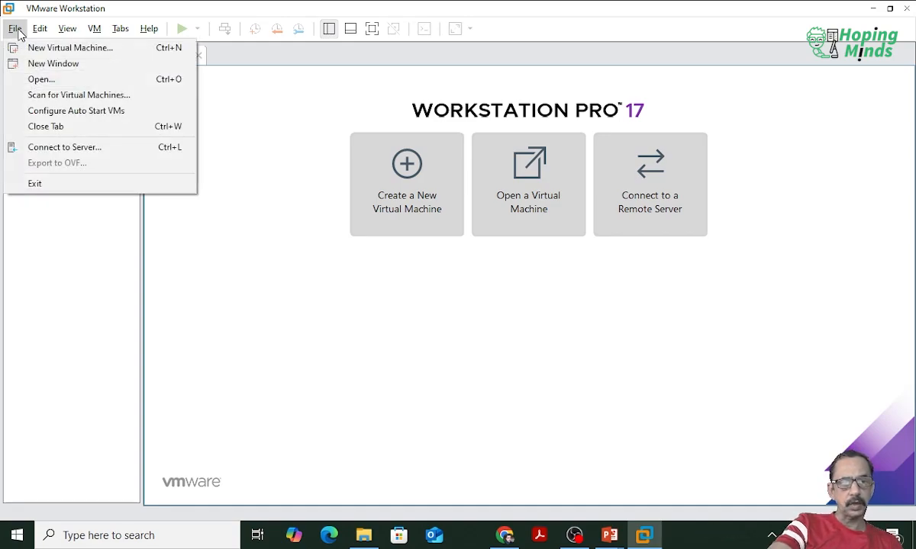
{"action": "left_click", "coordinate": [43, 37]}
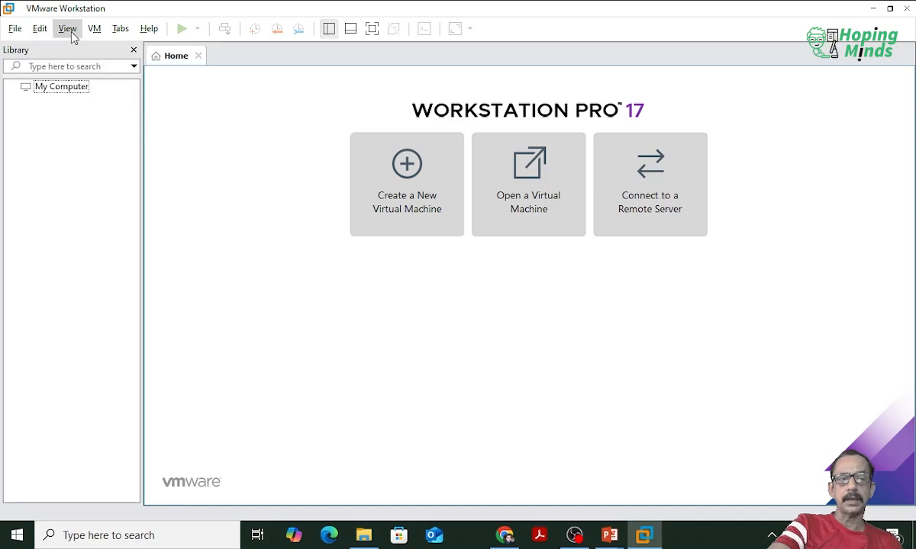
{"action": "left_click", "coordinate": [96, 34]}
{"action": "left_click", "coordinate": [98, 35]}
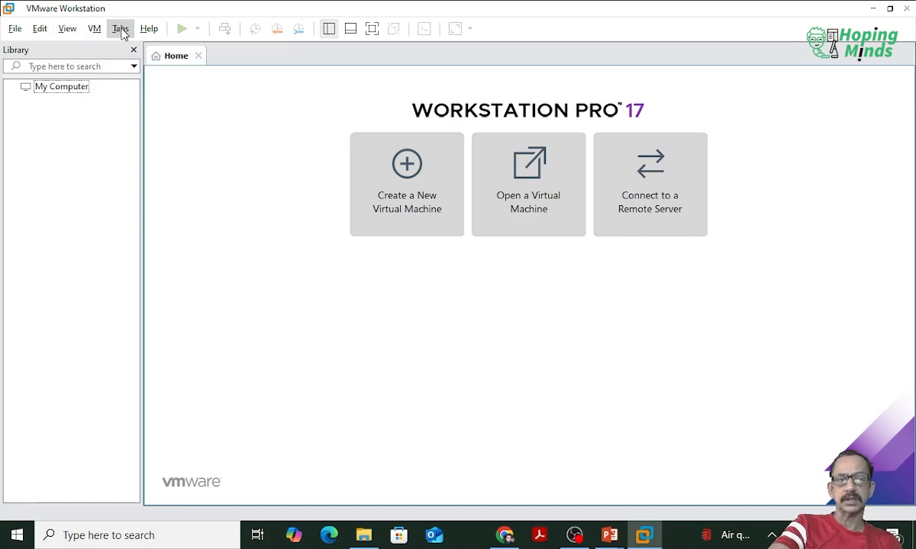
{"action": "left_click", "coordinate": [121, 31]}
{"action": "left_click", "coordinate": [150, 30]}
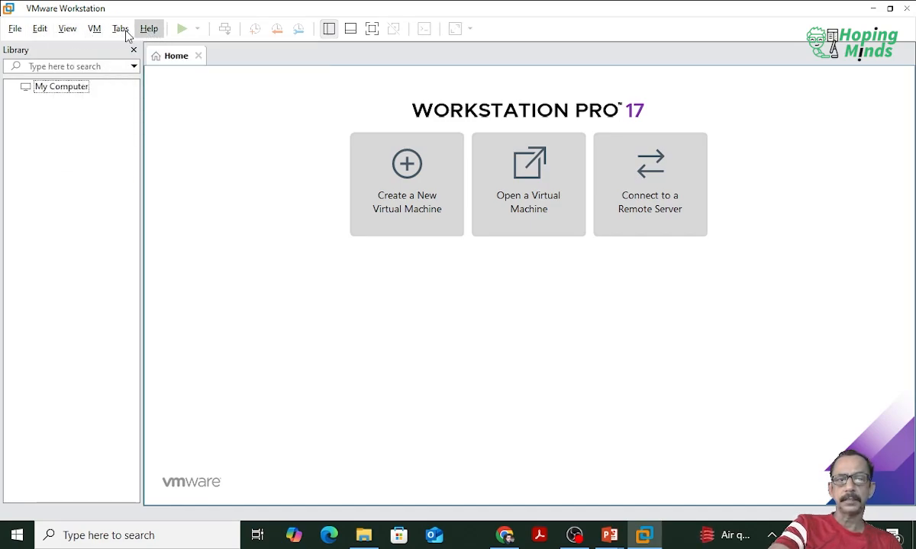
{"action": "left_click", "coordinate": [15, 30]}
{"action": "mouse_move", "coordinate": [40, 28]}
{"action": "left_click", "coordinate": [269, 232]}
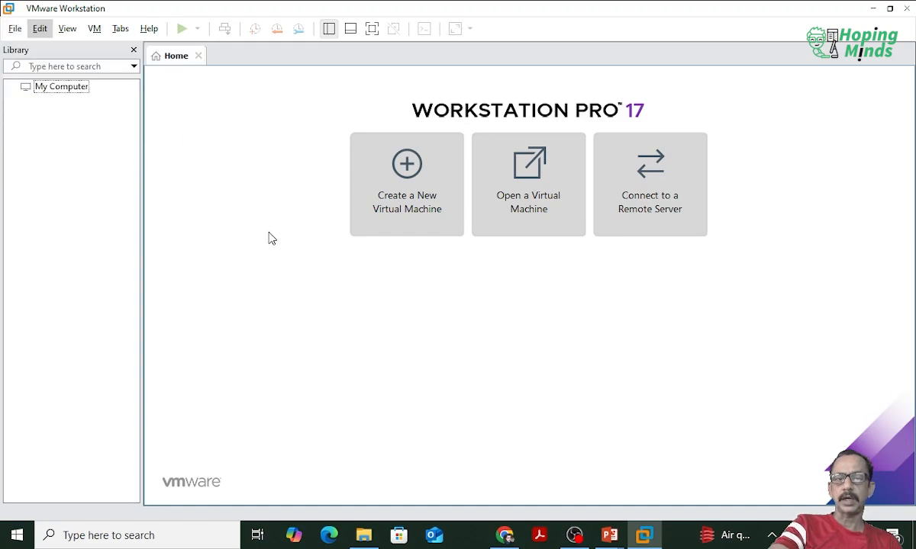
{"action": "key", "text": "ctrl+2"}
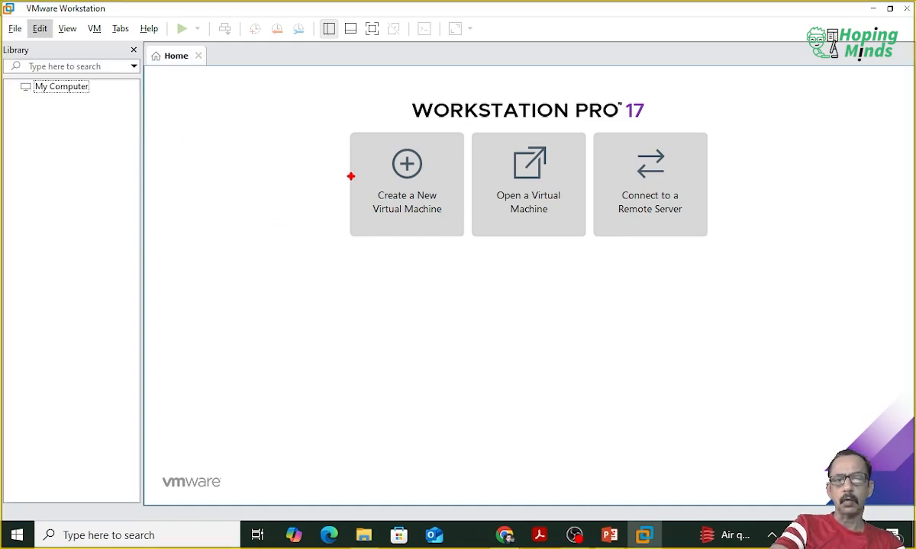
{"action": "mouse_move", "coordinate": [347, 123]}
{"action": "left_mouse_down"}
{"action": "mouse_move", "coordinate": [395, 184]}
{"action": "mouse_move", "coordinate": [467, 244]}
{"action": "left_mouse_up"}
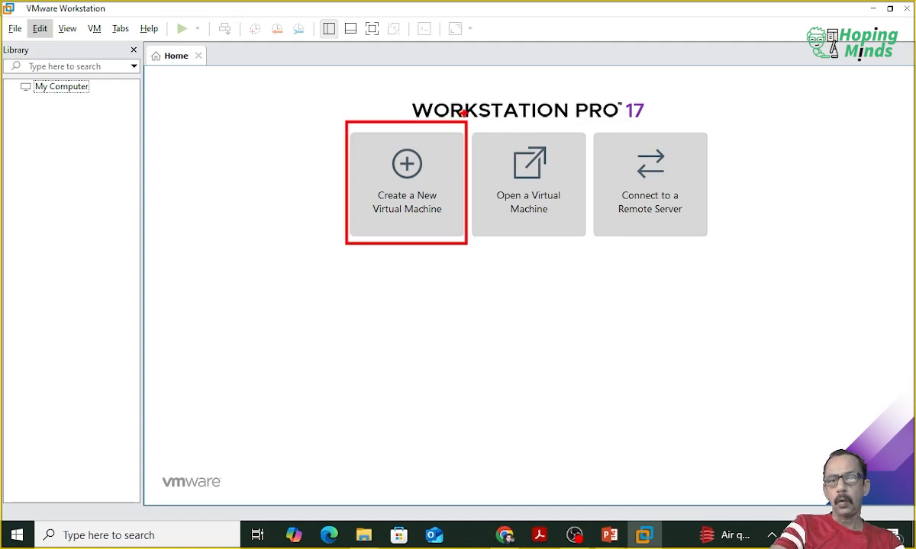
{"action": "left_click_drag", "start_coordinate": [471, 119], "coordinate": [587, 244]}
{"action": "mouse_move", "coordinate": [592, 122]}
{"action": "left_mouse_down"}
{"action": "mouse_move", "coordinate": [668, 214]}
{"action": "mouse_move", "coordinate": [720, 242]}
{"action": "left_mouse_up"}
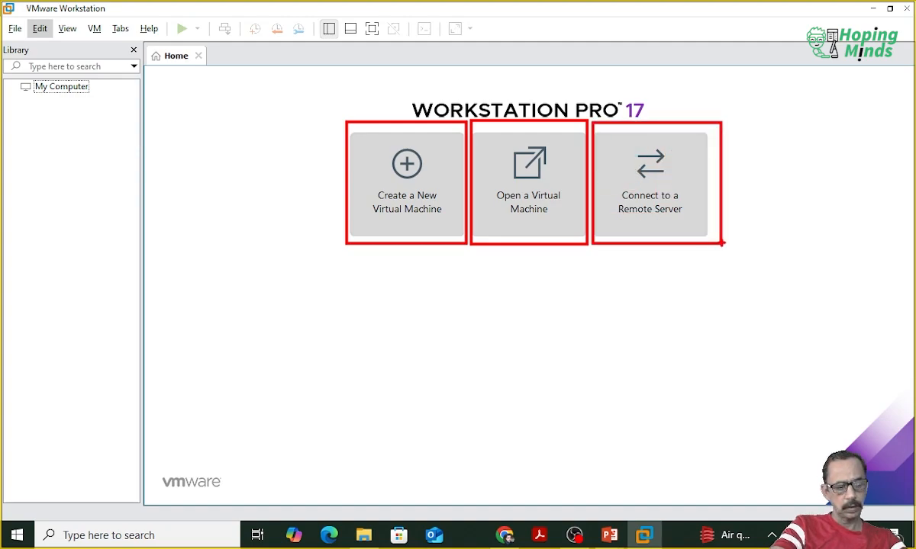
{"action": "key", "text": "Escape"}
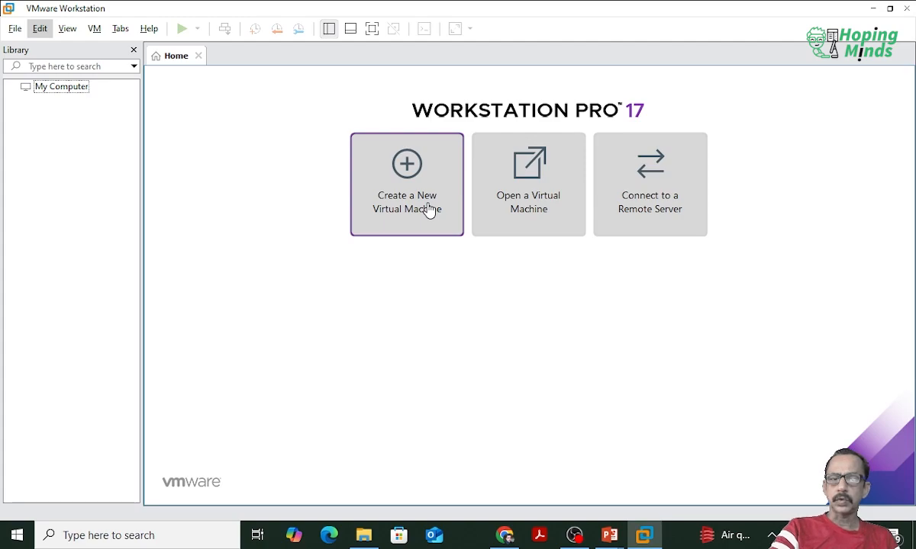
{"action": "left_click", "coordinate": [14, 29]}
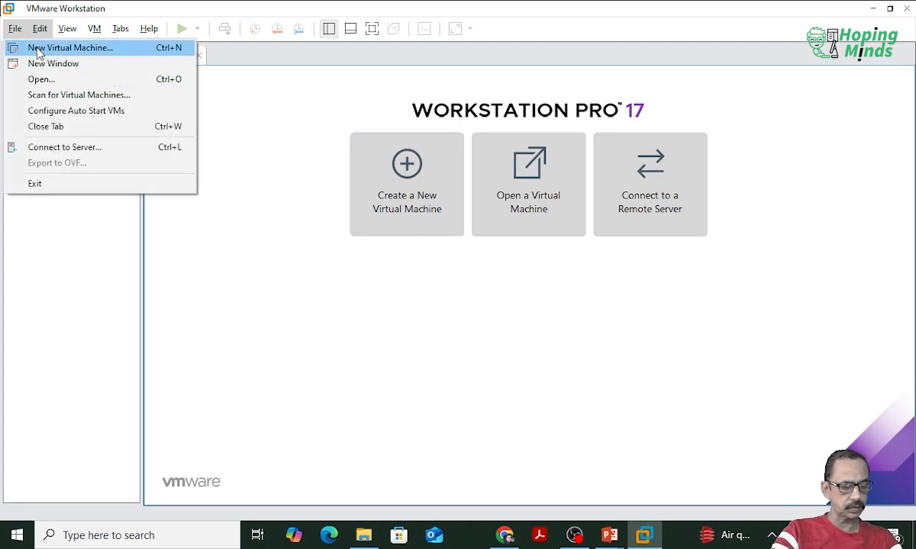
{"action": "left_click", "coordinate": [325, 141]}
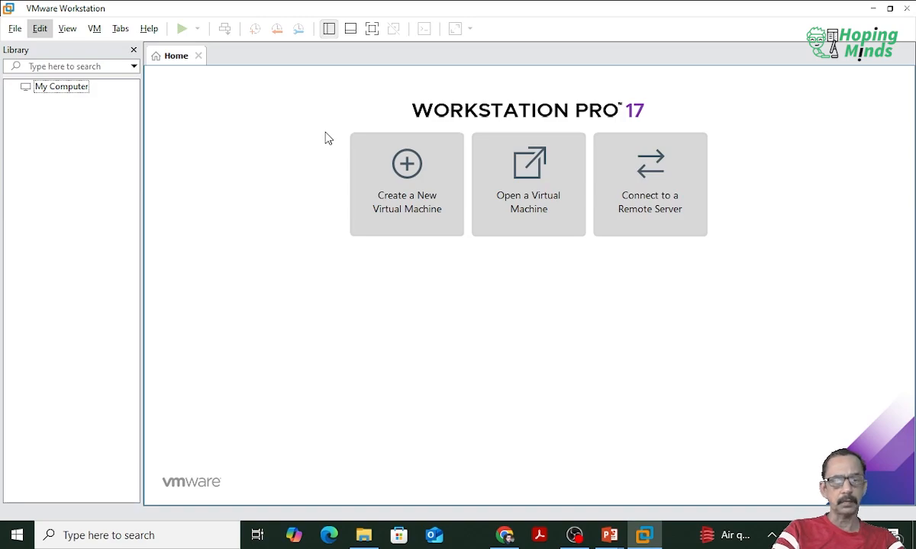
{"action": "key", "text": "ctrl+2"}
{"action": "mouse_move", "coordinate": [343, 121]}
{"action": "left_mouse_down"}
{"action": "mouse_move", "coordinate": [477, 263]}
{"action": "mouse_move", "coordinate": [467, 250]}
{"action": "left_mouse_up"}
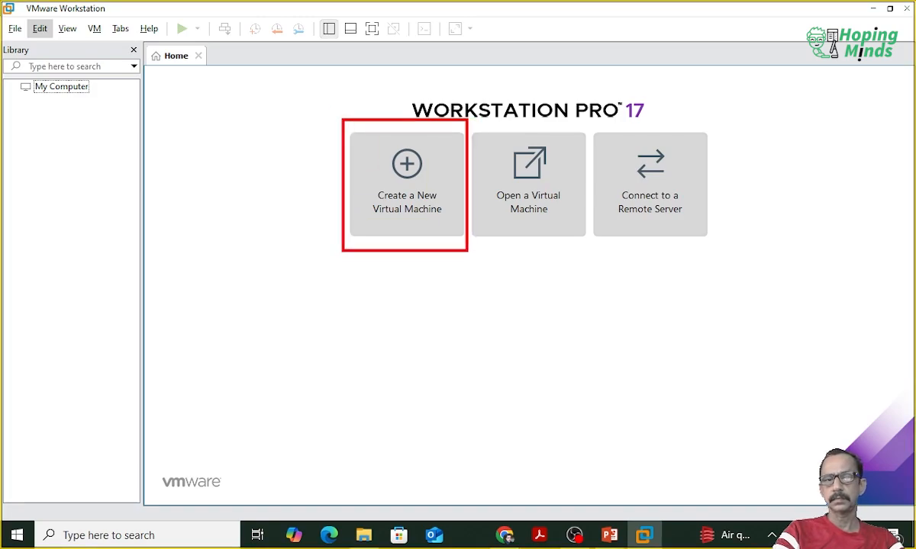
{"action": "key", "text": "Escape"}
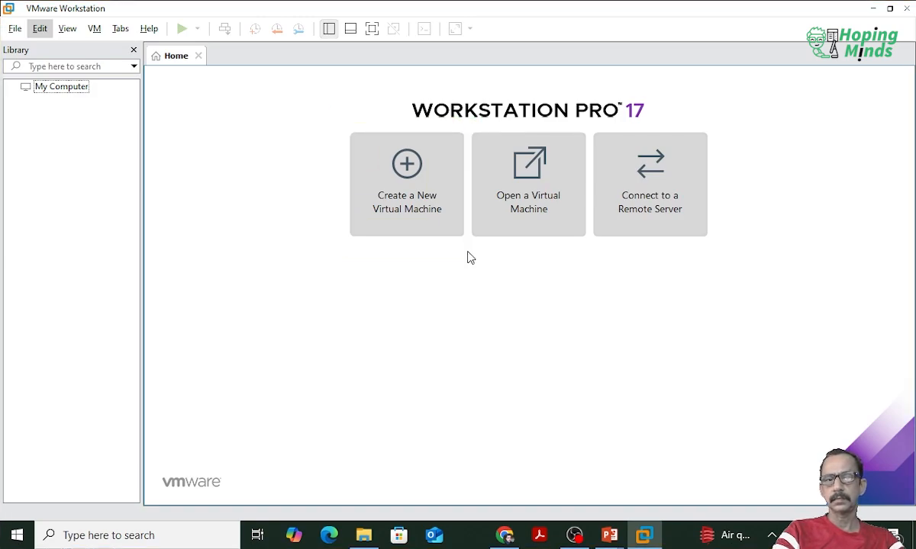
Step: Start a new virtual machine with the Typical (recommended) configuration and continue to the guest operating system installation options
{"action": "left_click", "coordinate": [416, 194]}
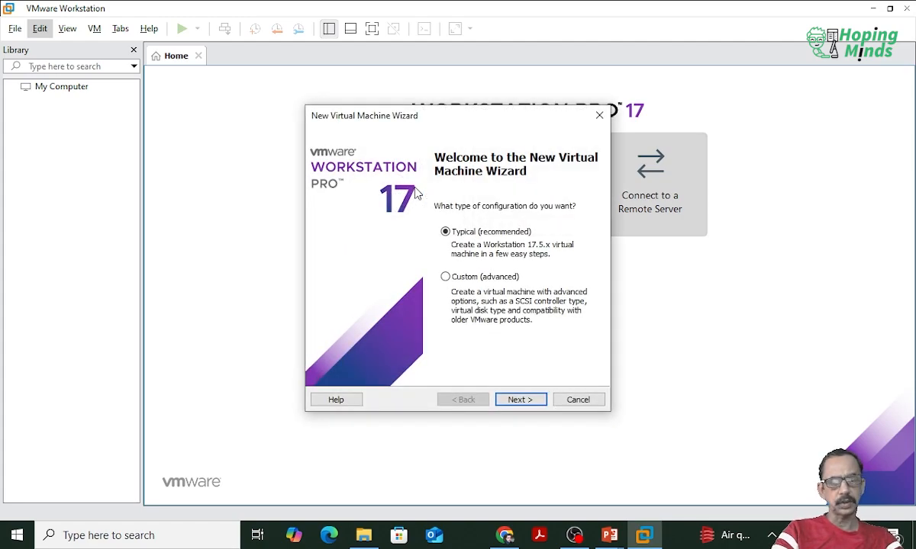
{"action": "key", "text": "ctrl+2"}
{"action": "left_click_drag", "start_coordinate": [433, 218], "coordinate": [596, 344]}
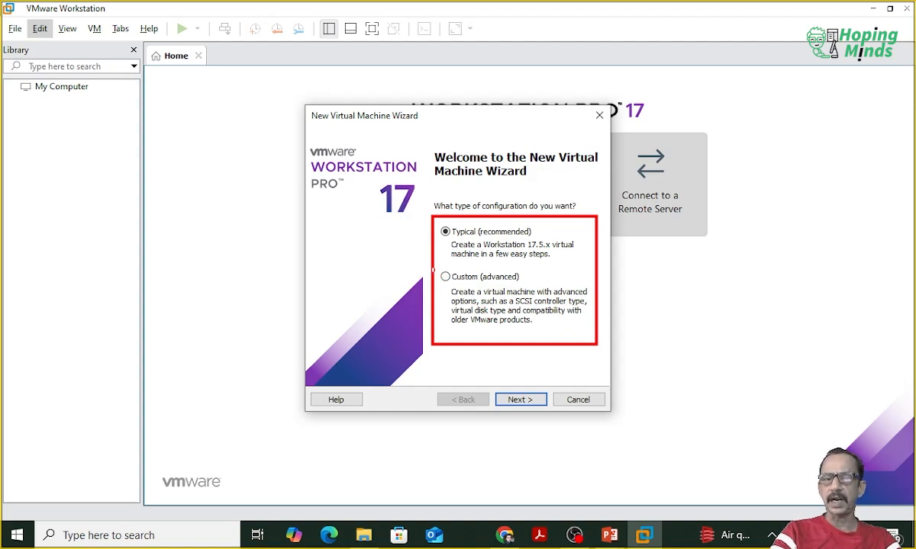
{"action": "mouse_move", "coordinate": [434, 267]}
{"action": "left_mouse_down"}
{"action": "mouse_move", "coordinate": [579, 341]}
{"action": "mouse_move", "coordinate": [620, 342]}
{"action": "left_mouse_up"}
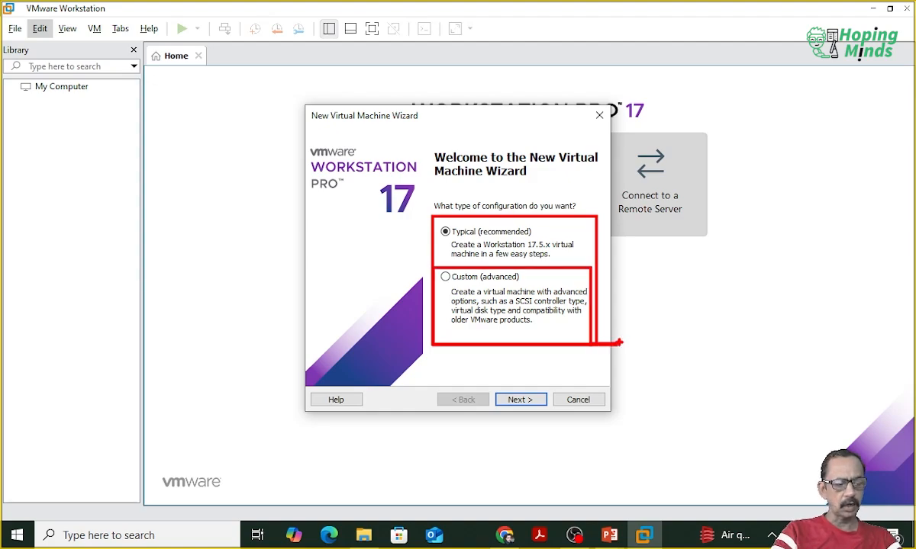
{"action": "key", "text": "Escape"}
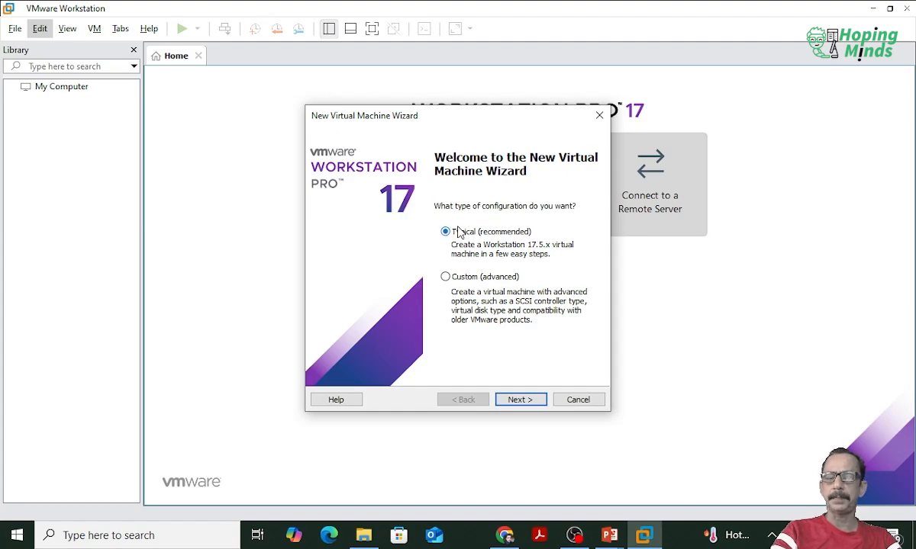
{"action": "left_click", "coordinate": [520, 401]}
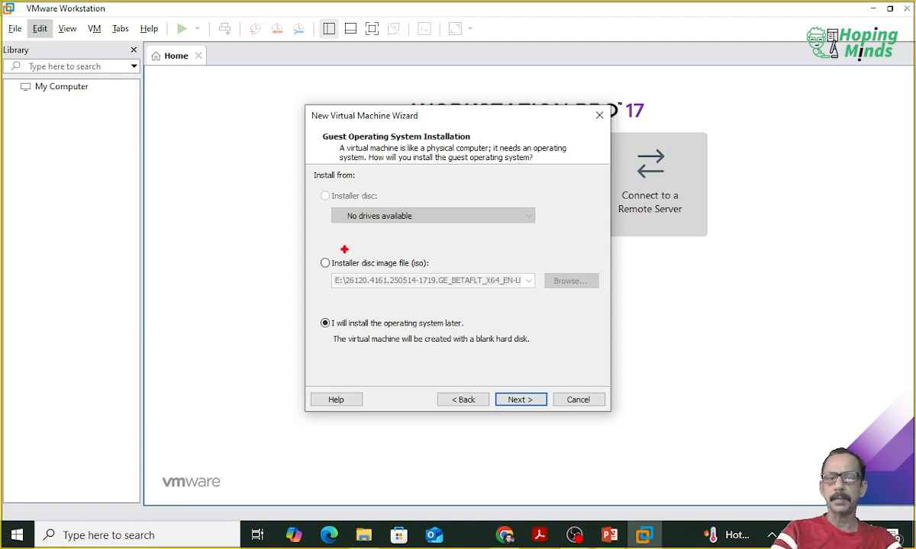
{"action": "mouse_move", "coordinate": [311, 185]}
{"action": "left_mouse_down"}
{"action": "mouse_move", "coordinate": [364, 268]}
{"action": "mouse_move", "coordinate": [611, 358]}
{"action": "left_mouse_up"}
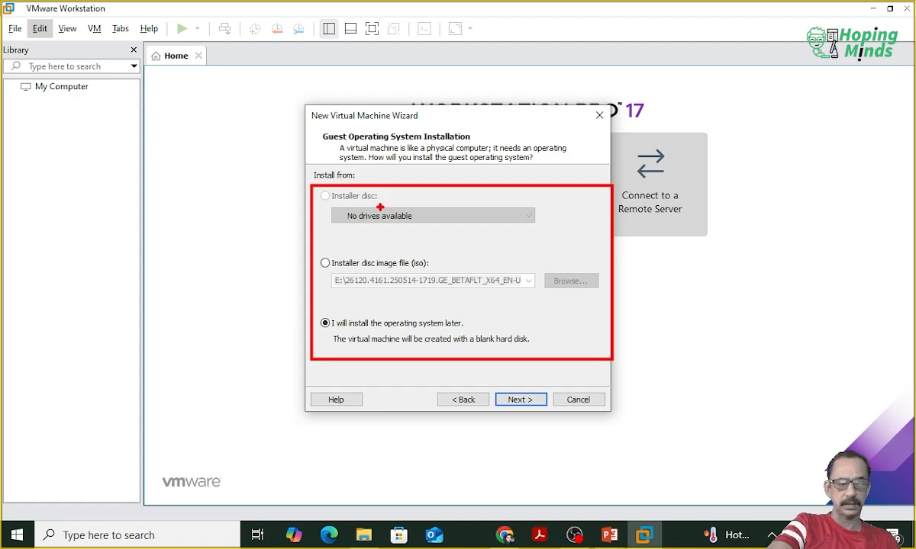
{"action": "key", "text": "Escape"}
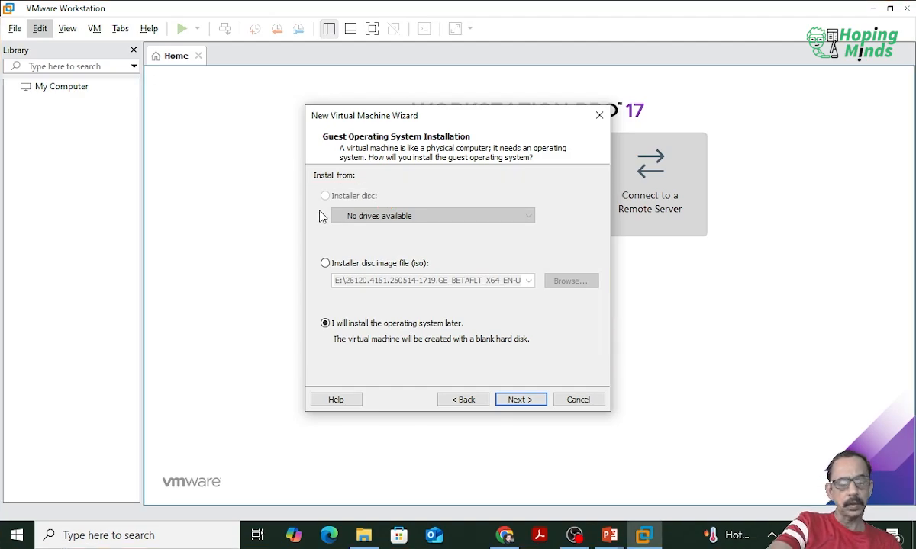
{"action": "key", "text": "ctrl+2"}
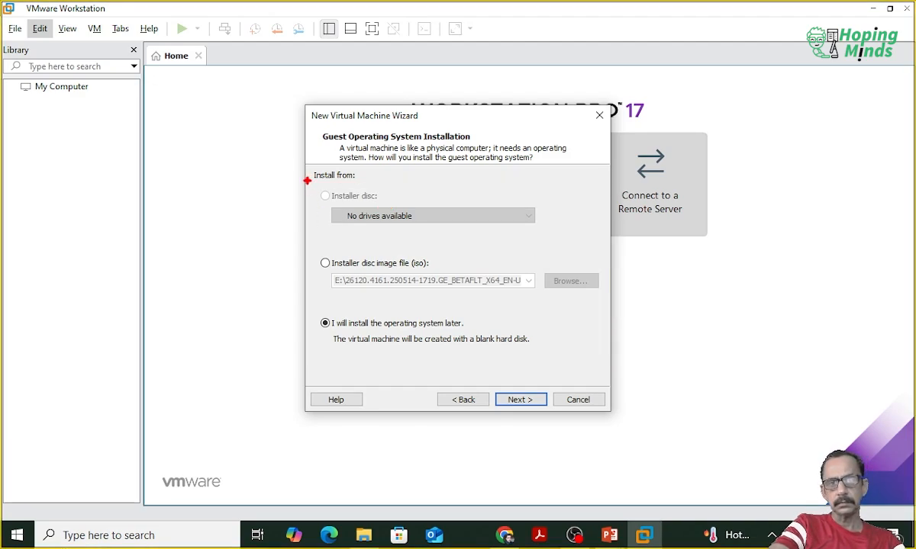
{"action": "mouse_move", "coordinate": [306, 180]}
{"action": "left_mouse_down"}
{"action": "mouse_move", "coordinate": [409, 221]}
{"action": "mouse_move", "coordinate": [582, 234]}
{"action": "left_mouse_up"}
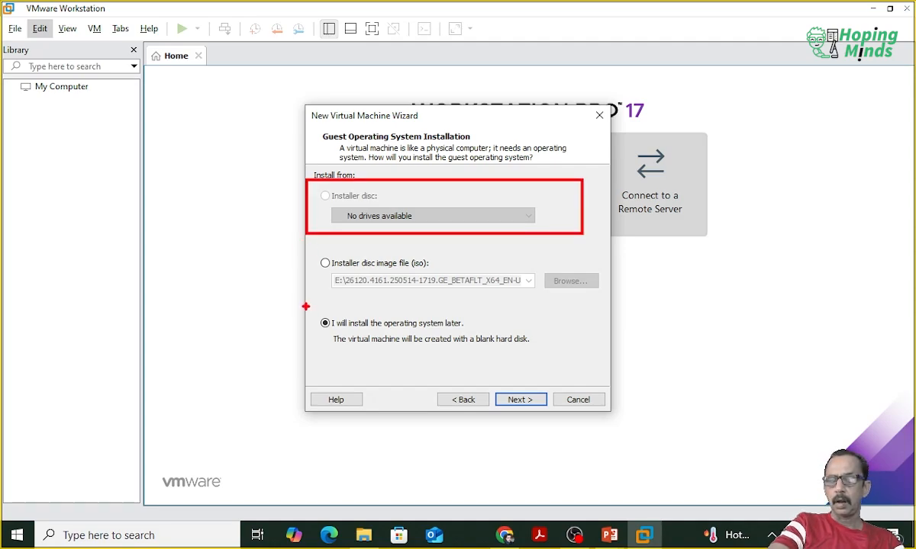
{"action": "mouse_move", "coordinate": [305, 306]}
{"action": "left_mouse_down"}
{"action": "mouse_move", "coordinate": [419, 357]}
{"action": "mouse_move", "coordinate": [587, 357]}
{"action": "left_mouse_up"}
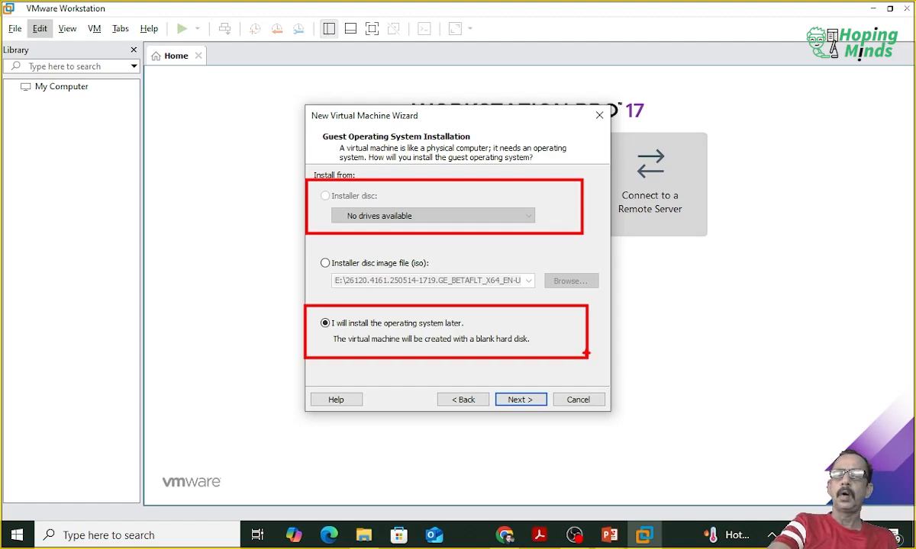
{"action": "key", "text": "Escape"}
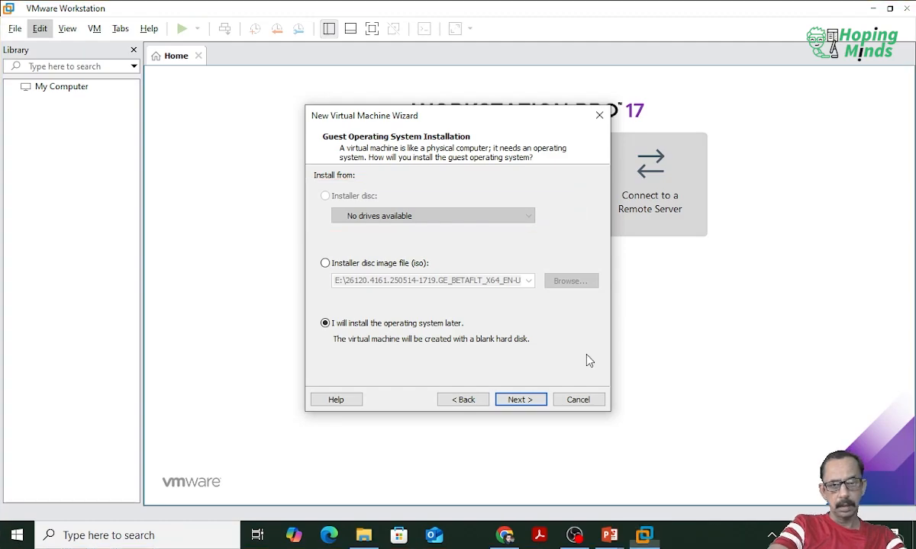
{"action": "key", "text": "ctrl+2"}
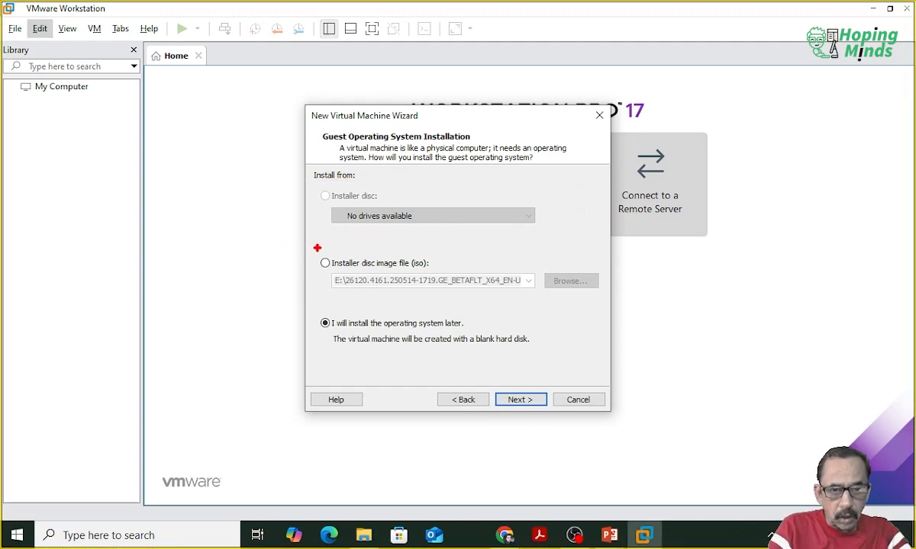
{"action": "mouse_move", "coordinate": [308, 246]}
{"action": "left_mouse_down"}
{"action": "mouse_move", "coordinate": [324, 266]}
{"action": "mouse_move", "coordinate": [668, 302]}
{"action": "mouse_move", "coordinate": [624, 303]}
{"action": "left_mouse_up"}
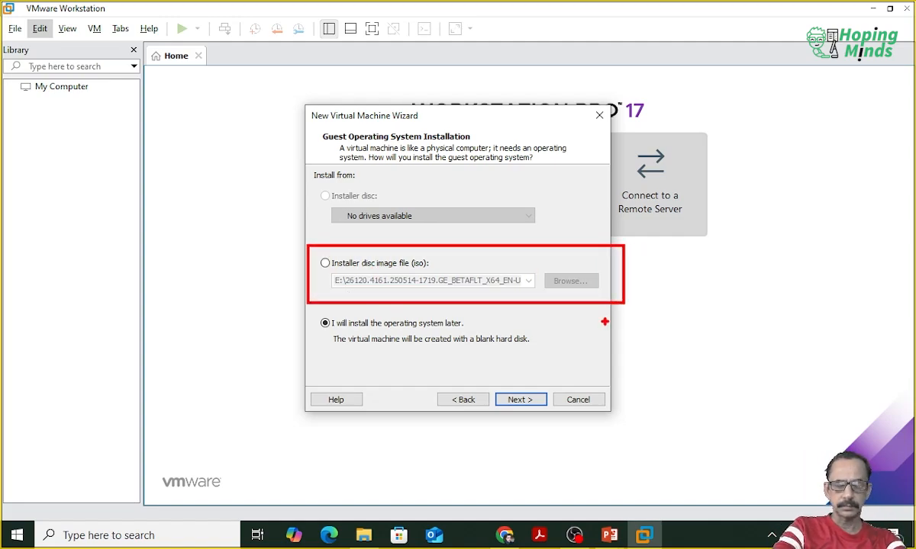
{"action": "key", "text": "Escape"}
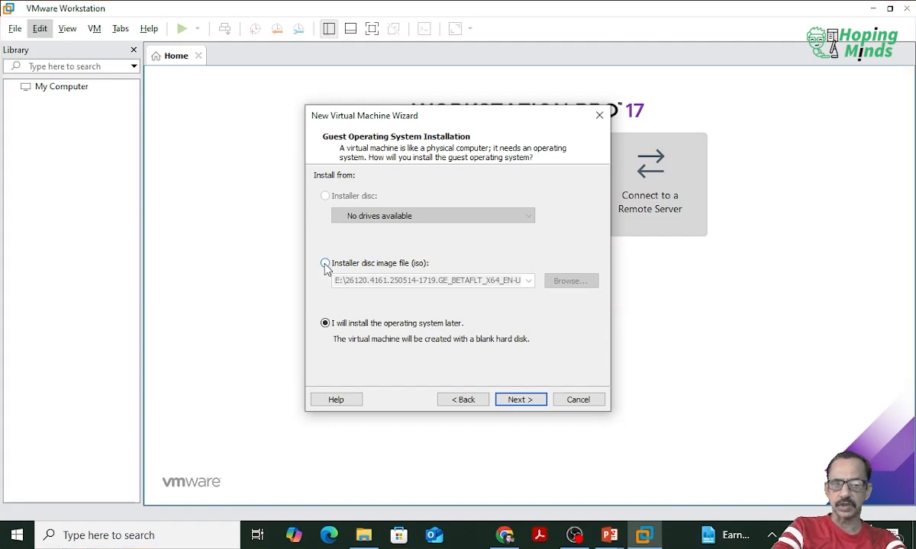
Step: Install the guest system from the disc image 26120.4161.250514-1719.GE_BETAFLT_X64_EN-US.ISO on drive E: and continue to the guest operating system selection
{"action": "left_click", "coordinate": [325, 264]}
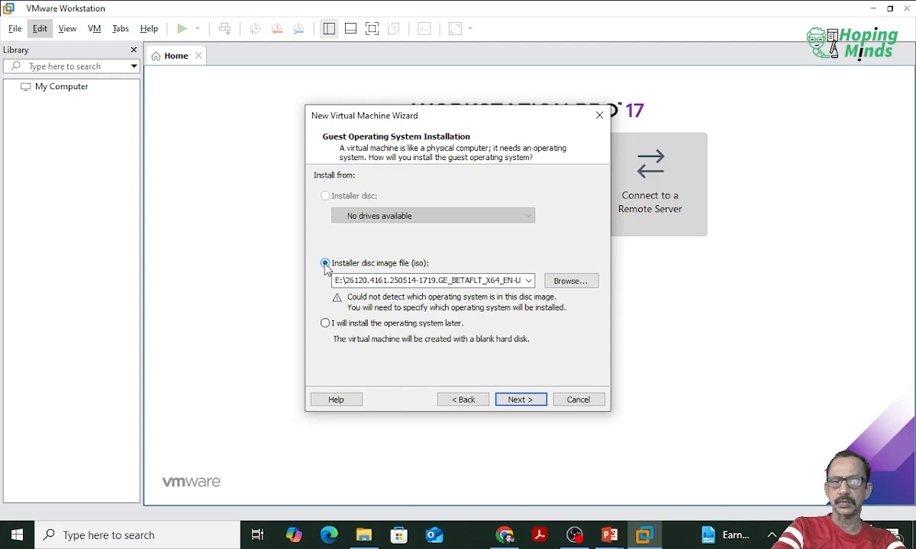
{"action": "left_click", "coordinate": [571, 287]}
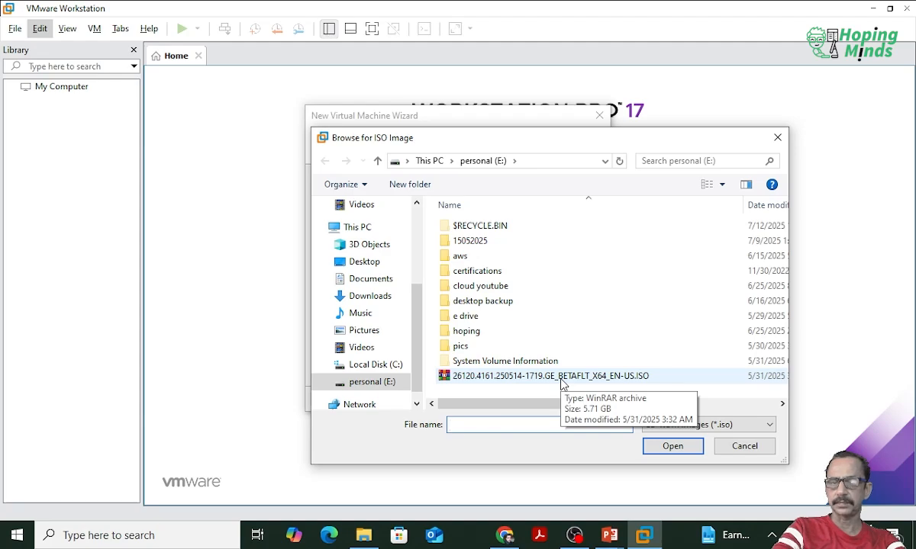
{"action": "double_click", "coordinate": [561, 377]}
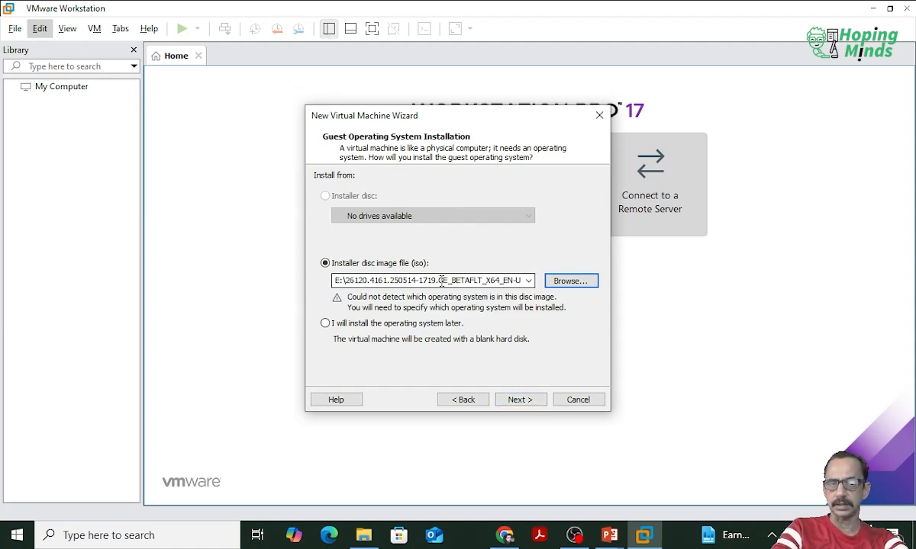
{"action": "left_click", "coordinate": [525, 402]}
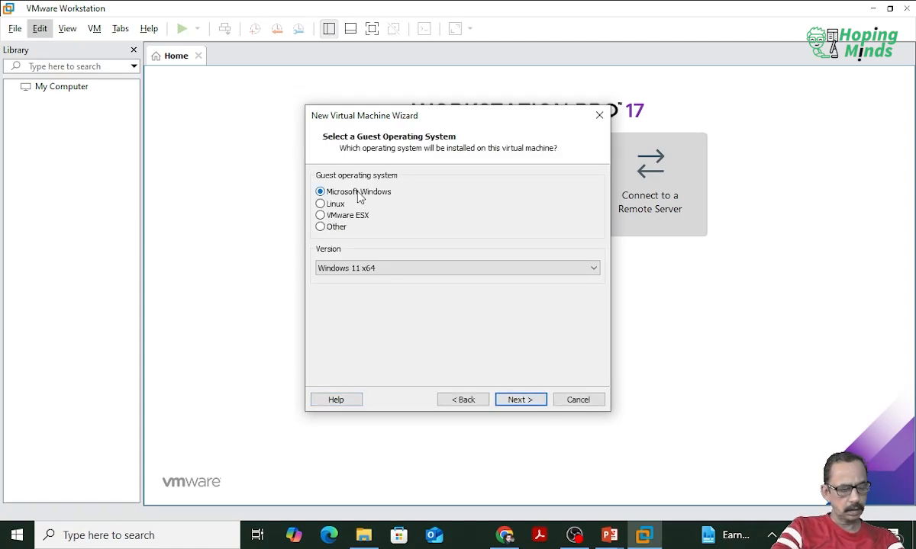
{"action": "mouse_move", "coordinate": [311, 178]}
{"action": "left_mouse_down"}
{"action": "mouse_move", "coordinate": [355, 229]}
{"action": "mouse_move", "coordinate": [402, 240]}
{"action": "left_mouse_up"}
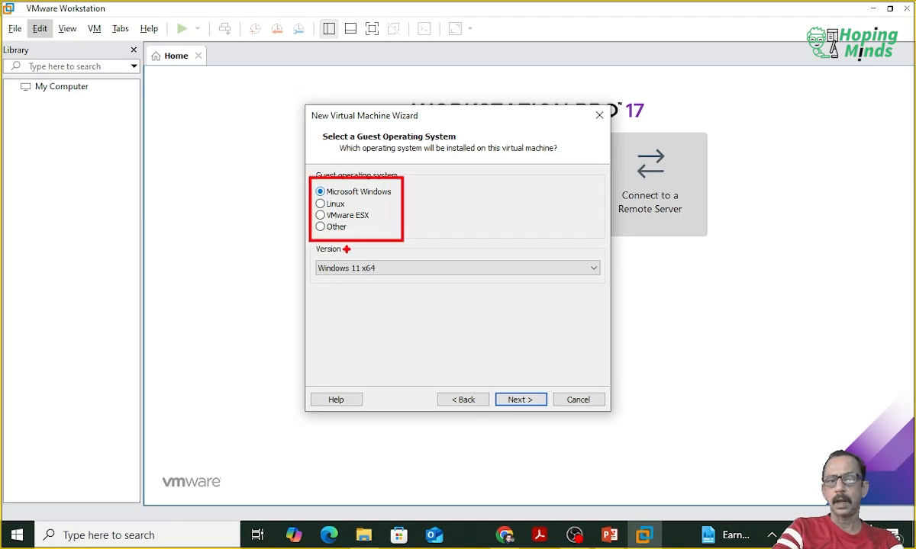
{"action": "mouse_move", "coordinate": [313, 253]}
{"action": "left_mouse_down"}
{"action": "mouse_move", "coordinate": [490, 287]}
{"action": "mouse_move", "coordinate": [609, 290]}
{"action": "left_mouse_up"}
{"action": "key", "text": "Escape"}
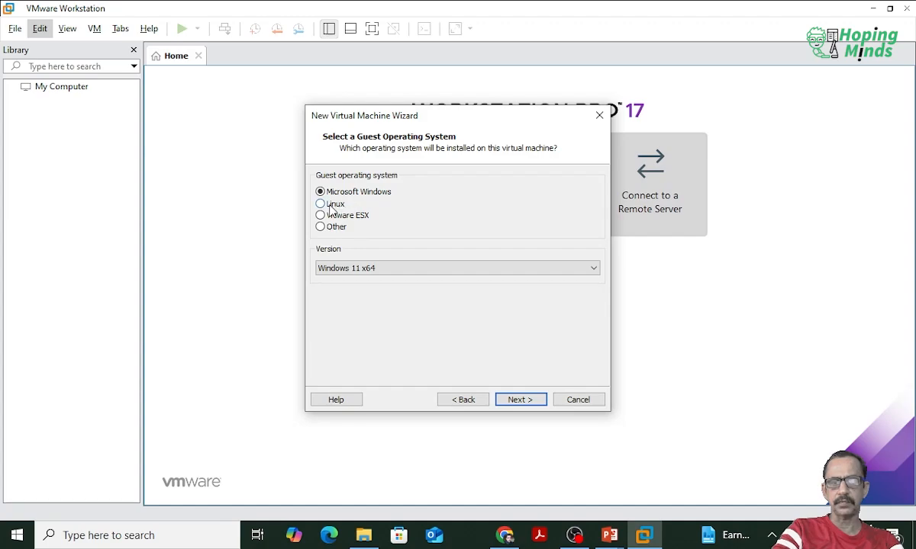
Step: Choose Linux as the guest operating system and look through its available versions
{"action": "left_click", "coordinate": [330, 206]}
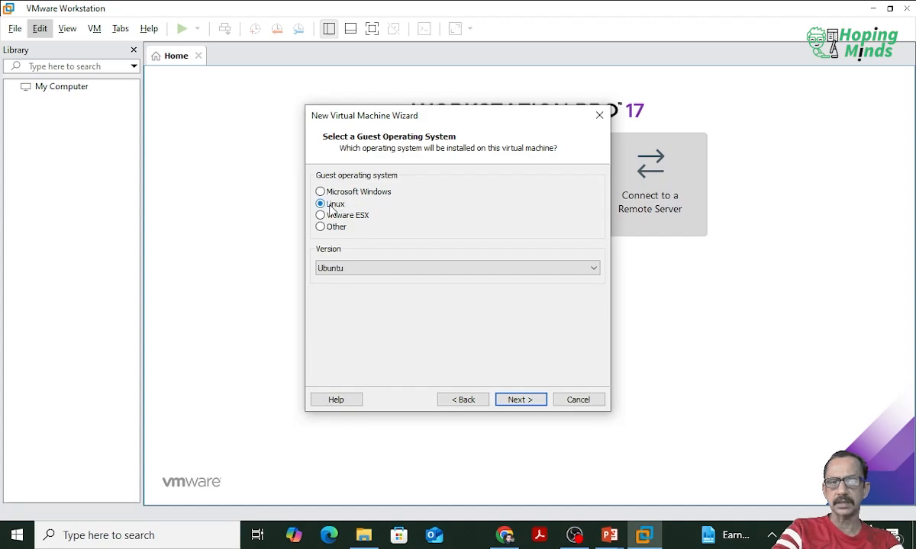
{"action": "left_click", "coordinate": [366, 272]}
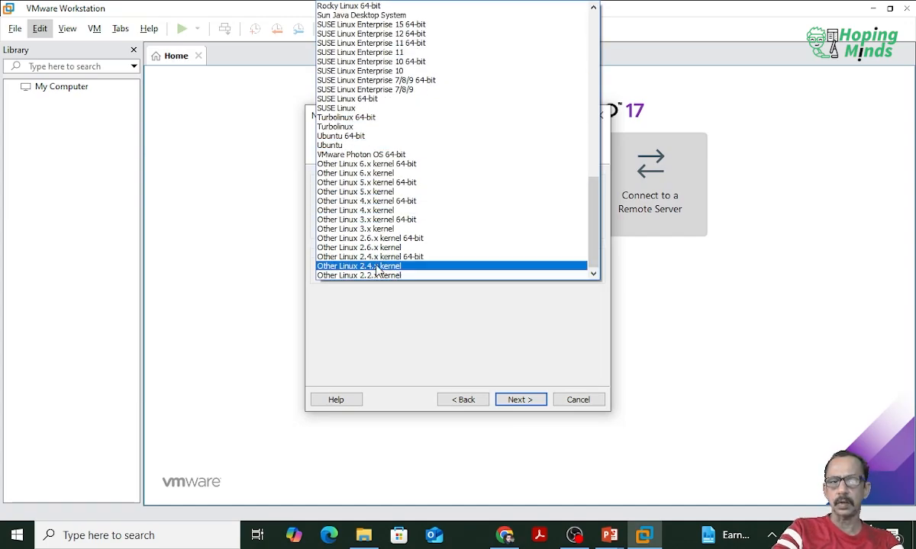
{"action": "left_click", "coordinate": [393, 340]}
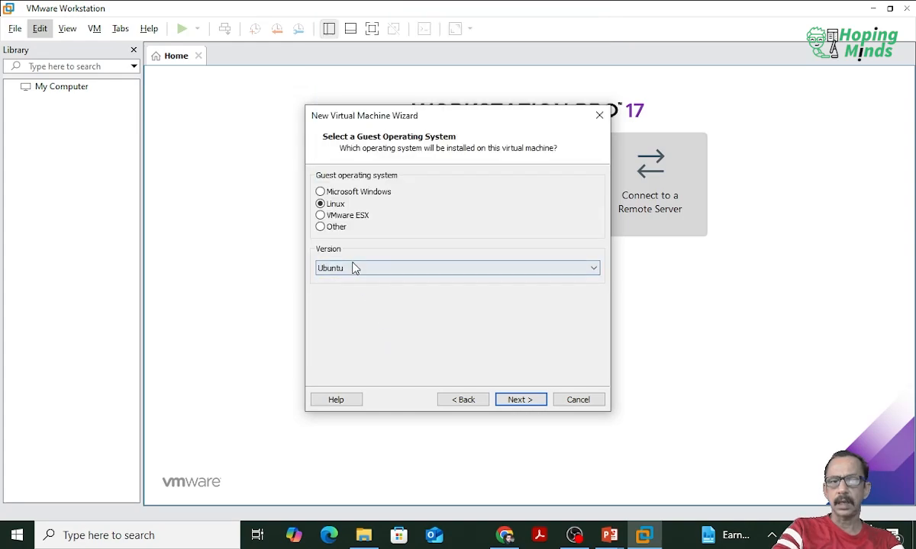
Step: Set the guest operating system to Microsoft Windows, version Windows 11 x64, and continue to naming the virtual machine
{"action": "left_click", "coordinate": [321, 192]}
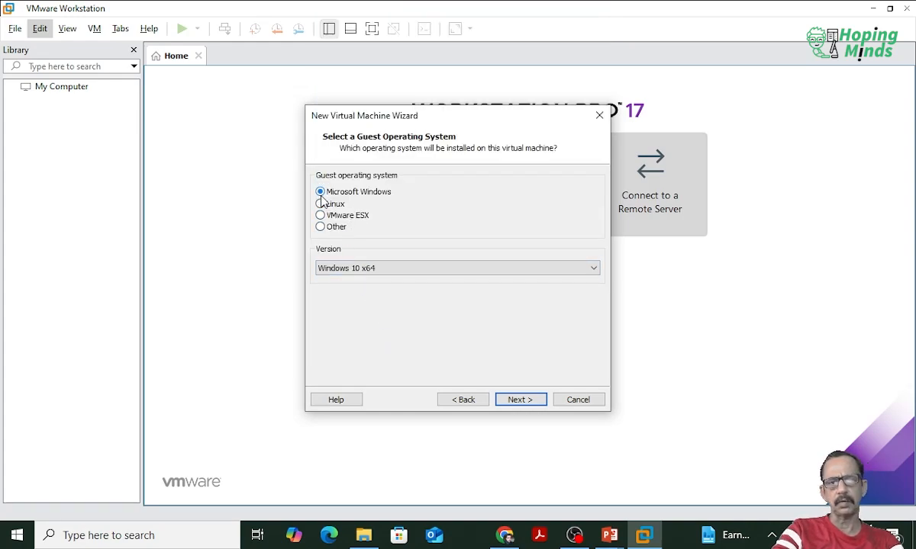
{"action": "left_click", "coordinate": [372, 270]}
{"action": "scroll", "coordinate": [389, 59], "scroll_direction": "up", "scroll_amount": 1}
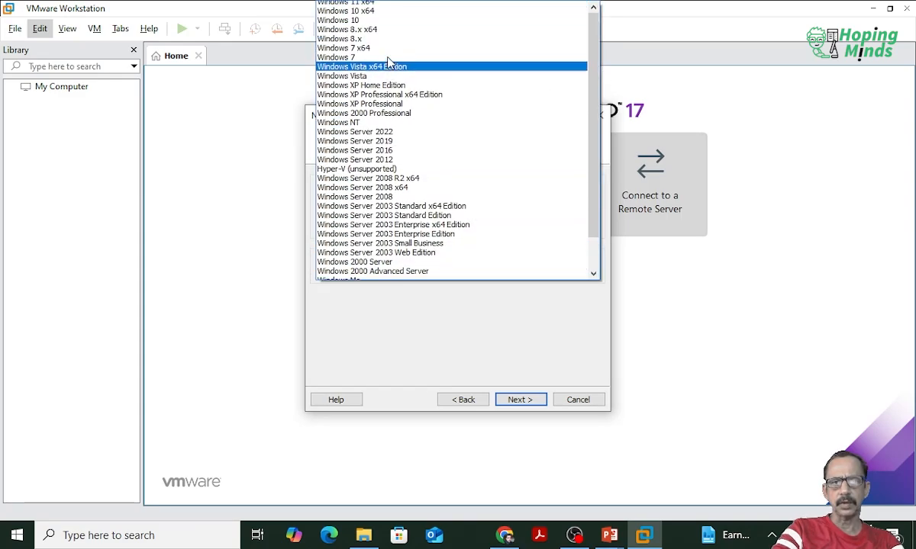
{"action": "left_click", "coordinate": [388, 6]}
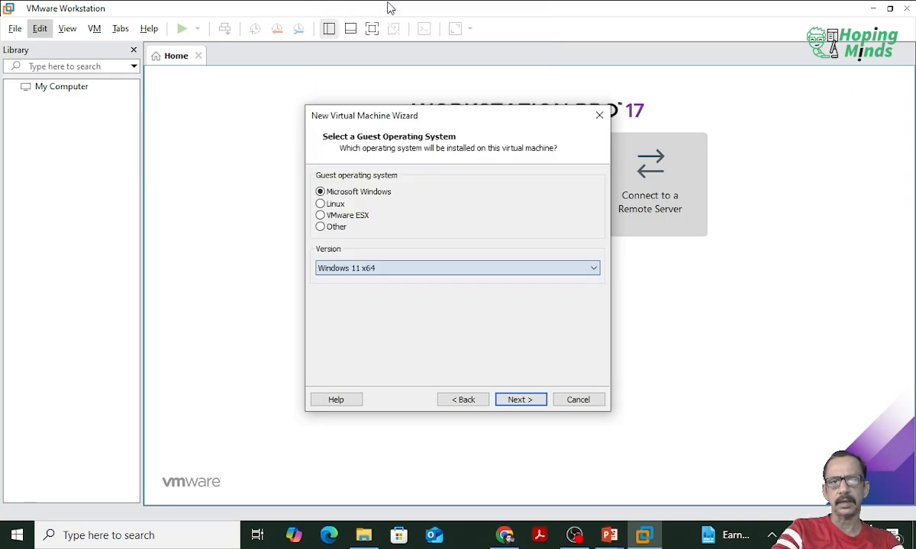
{"action": "left_click", "coordinate": [519, 400]}
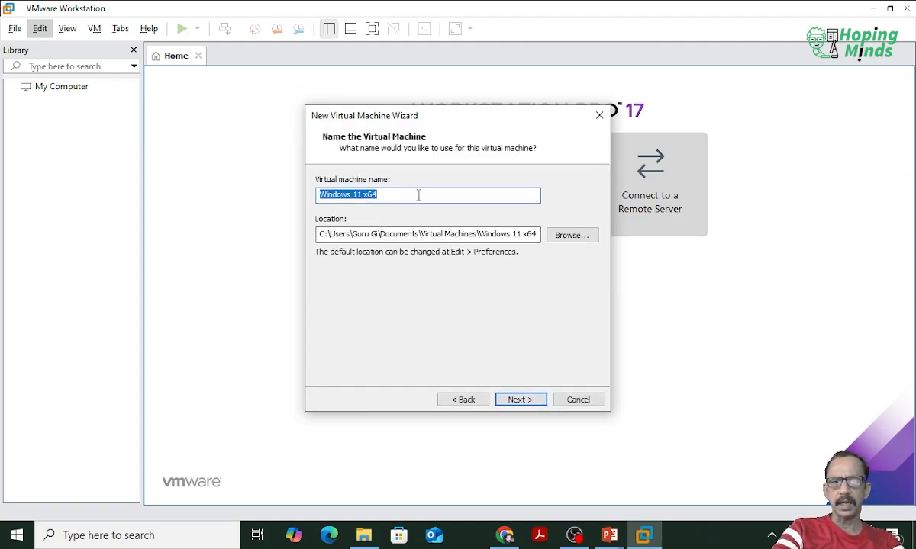
Step: Name the virtual machine Finance
{"action": "type", "text": "FI"}
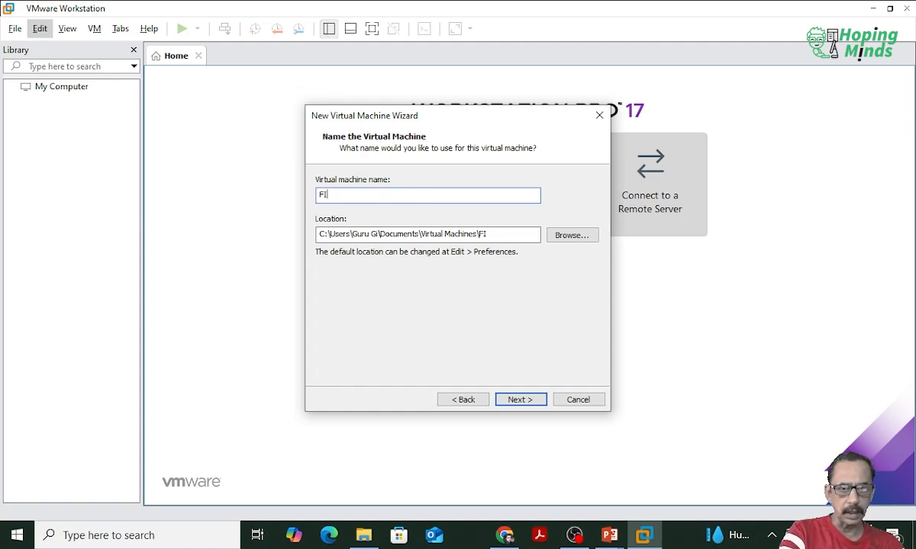
{"action": "key", "text": "BackSpace"}
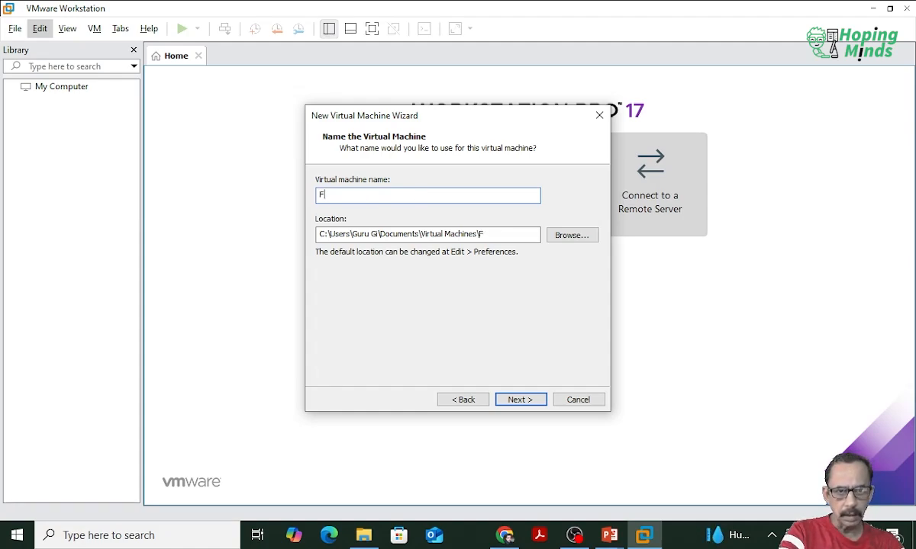
{"action": "type", "text": "inance"}
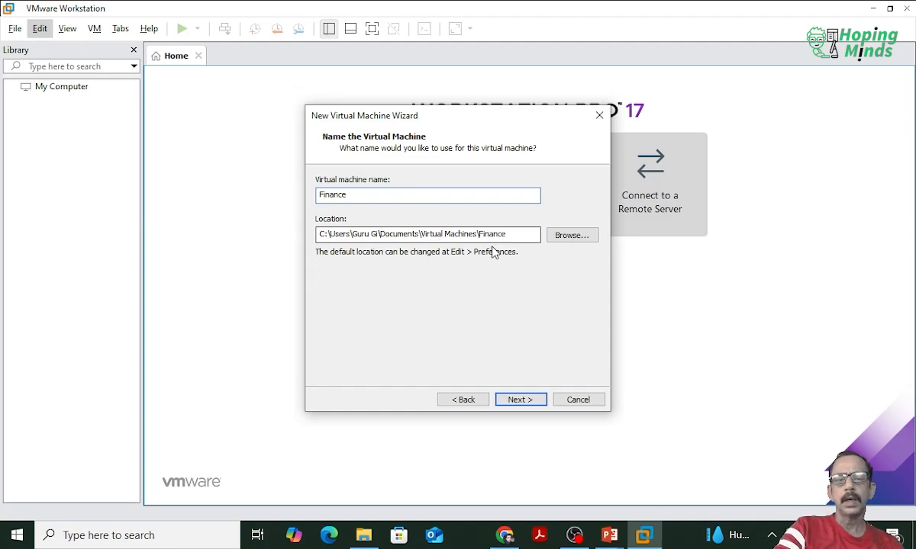
Step: Browse for the virtual machine's storage location and select the drive personal (E:)
{"action": "left_click_drag", "start_coordinate": [521, 234], "coordinate": [321, 236]}
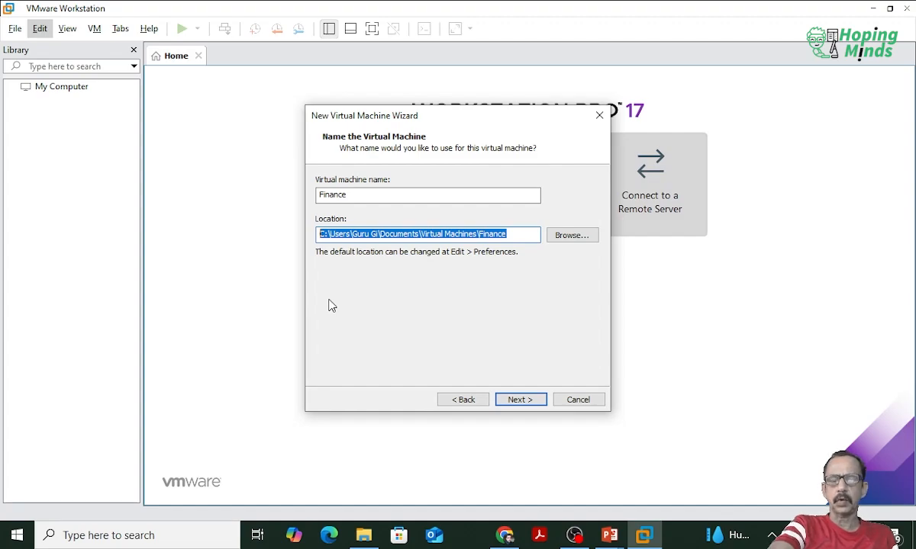
{"action": "left_click_drag", "start_coordinate": [448, 118], "coordinate": [286, 135]}
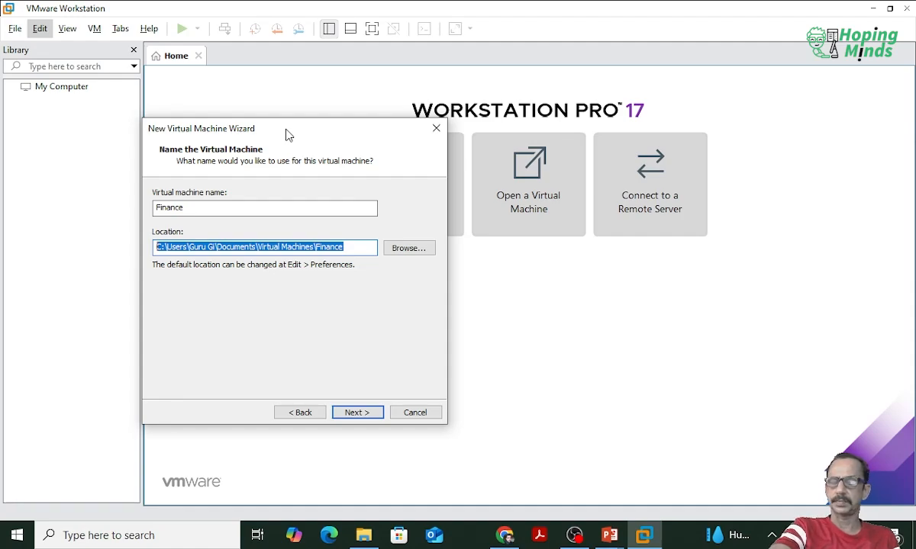
{"action": "left_click", "coordinate": [418, 254]}
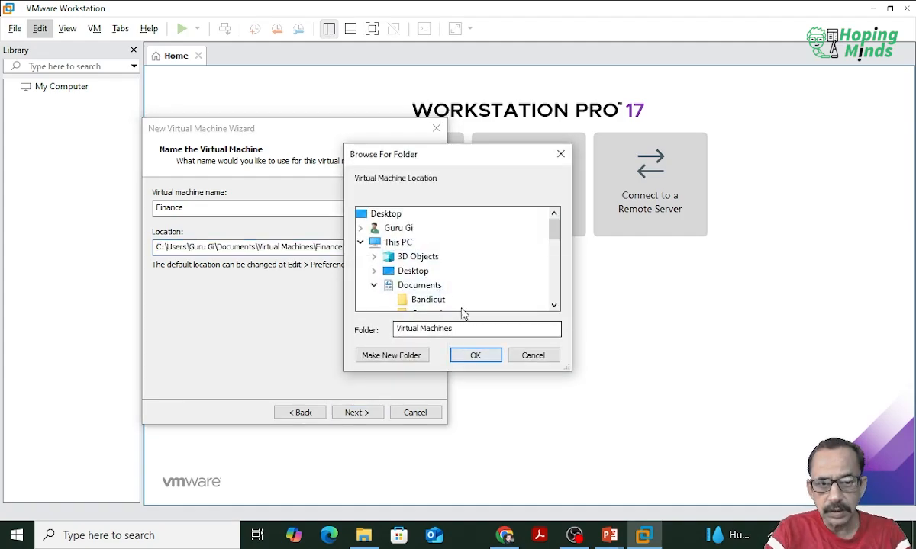
{"action": "scroll", "coordinate": [452, 299], "scroll_direction": "down", "scroll_amount": 3}
{"action": "scroll", "coordinate": [451, 293], "scroll_direction": "down", "scroll_amount": 1}
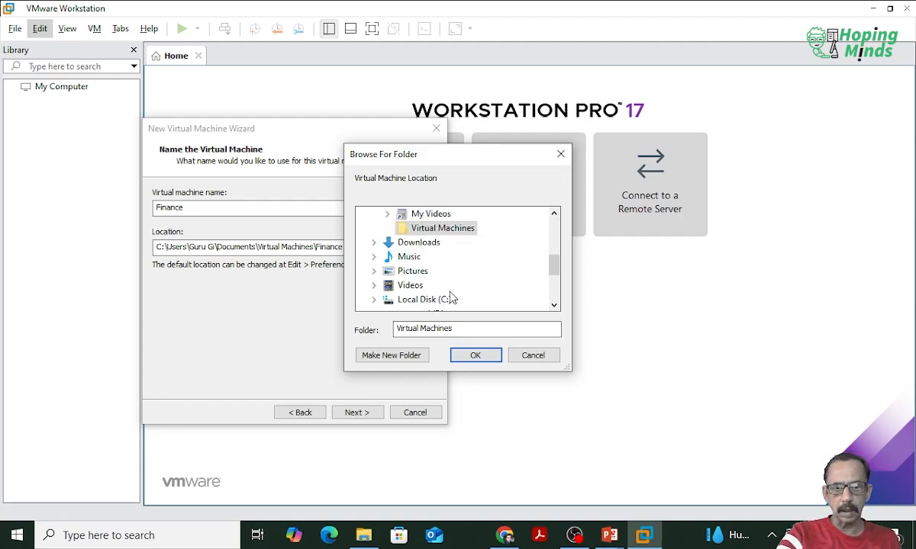
{"action": "scroll", "coordinate": [450, 297], "scroll_direction": "down", "scroll_amount": 1}
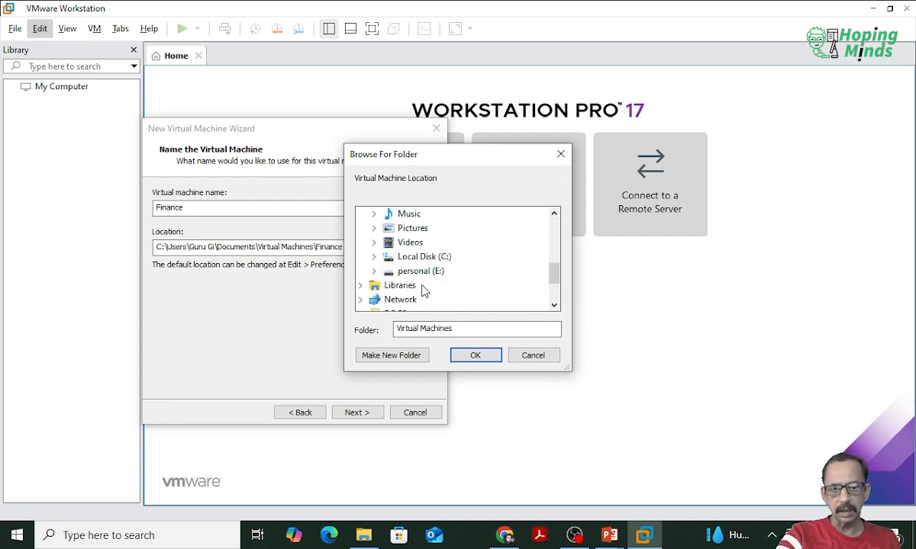
{"action": "left_click", "coordinate": [373, 271]}
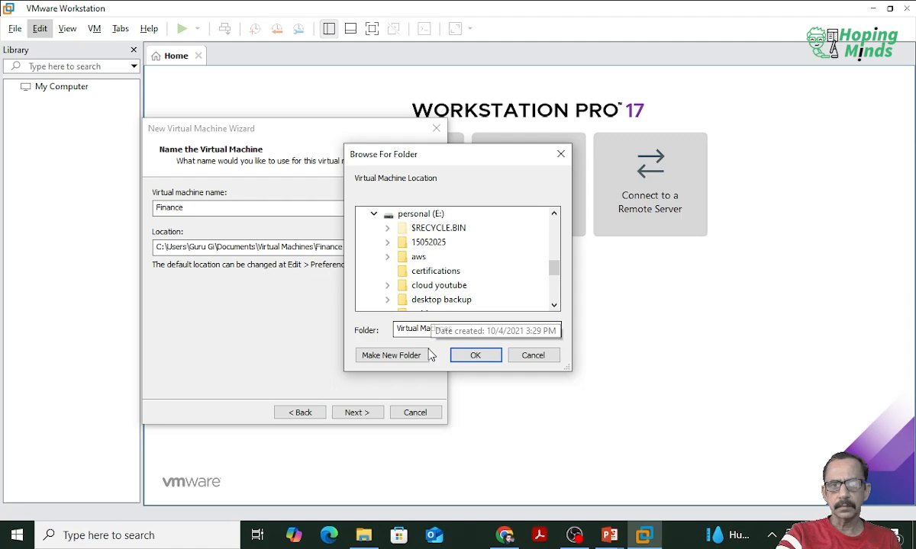
{"action": "left_click", "coordinate": [418, 213]}
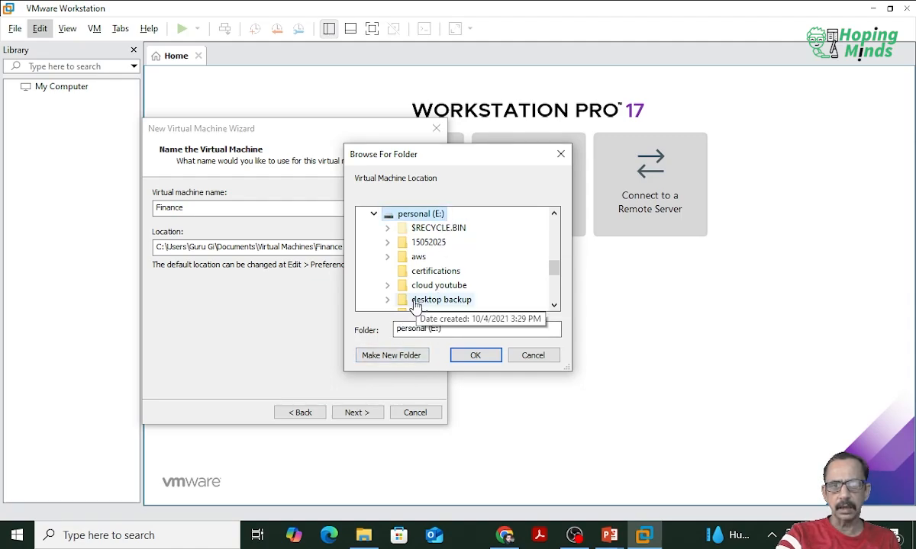
Step: Create a folder named fiannce on drive E:, use it as the virtual machine's location and continue to the encryption settings
{"action": "left_click", "coordinate": [402, 357]}
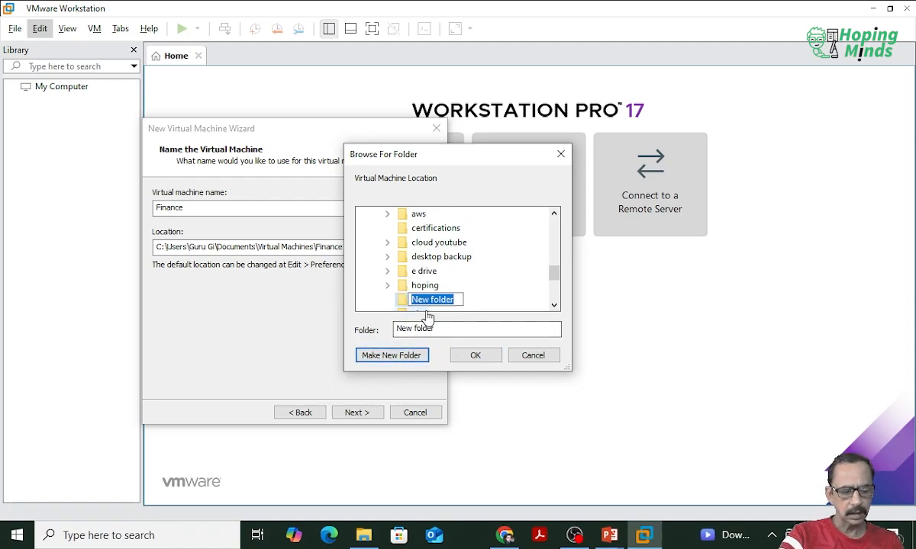
{"action": "type", "text": "fiannce"}
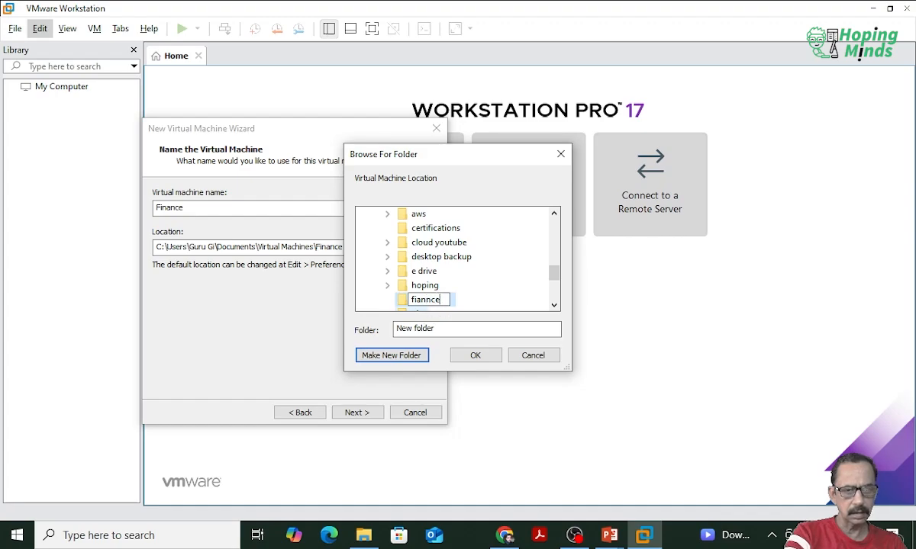
{"action": "left_click", "coordinate": [477, 289]}
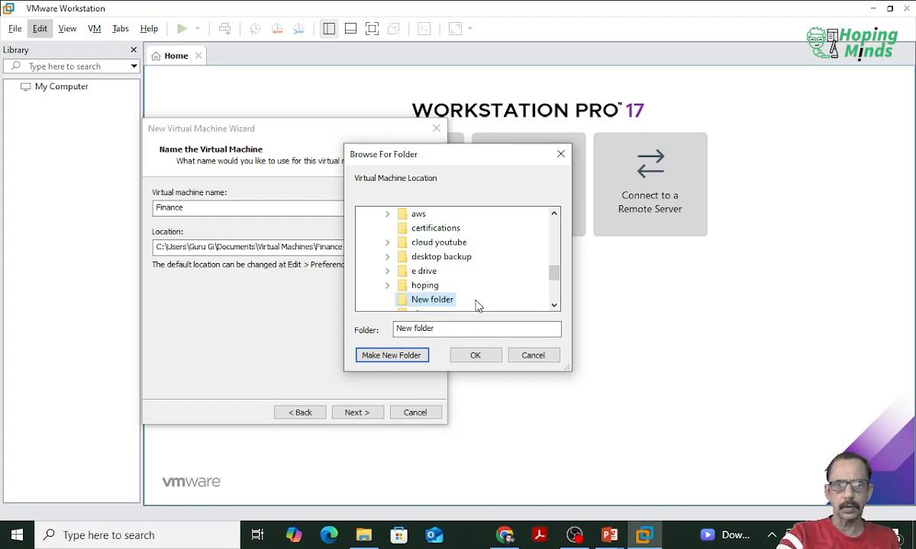
{"action": "left_click", "coordinate": [487, 356]}
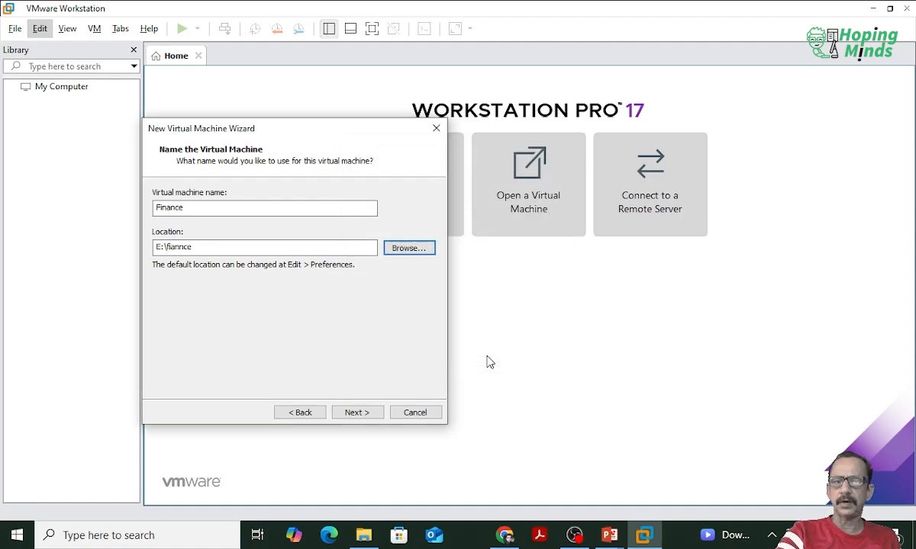
{"action": "left_click_drag", "start_coordinate": [218, 250], "coordinate": [118, 251]}
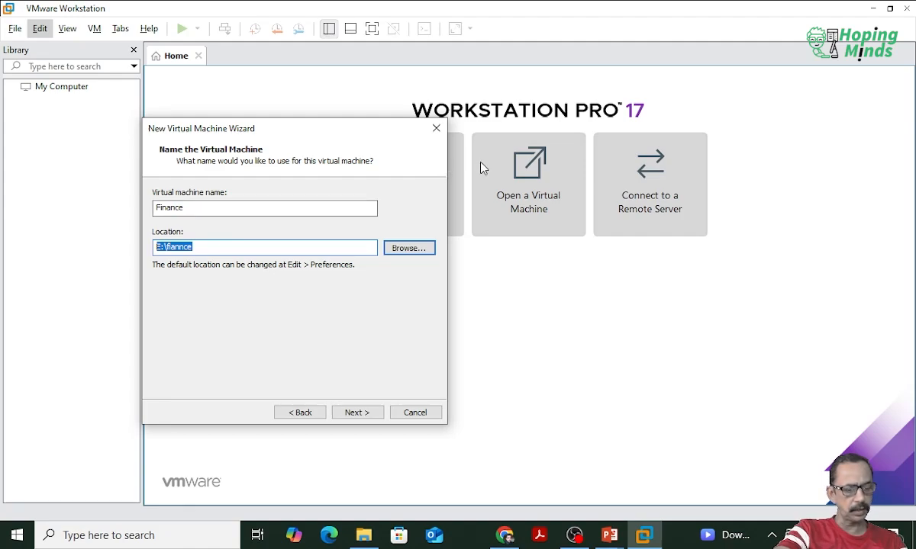
{"action": "left_click_drag", "start_coordinate": [468, 127], "coordinate": [588, 241]}
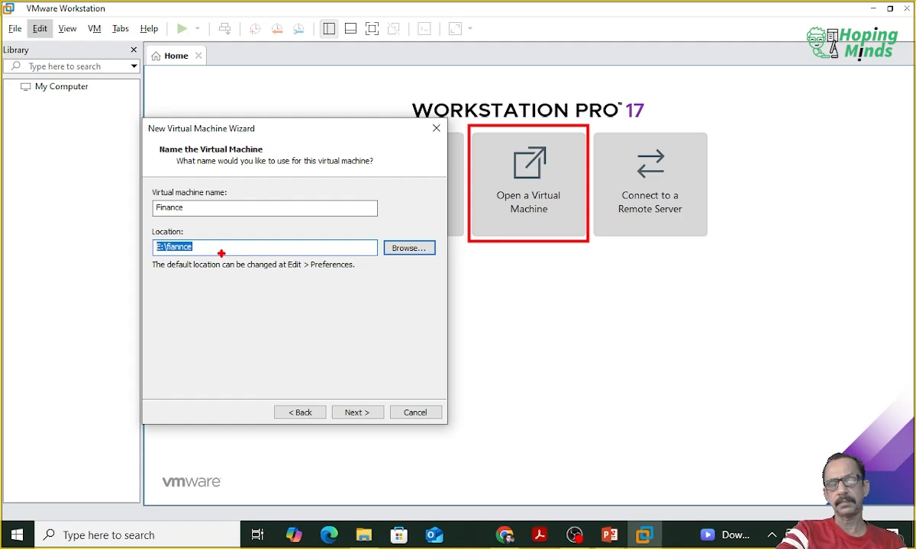
{"action": "left_click", "coordinate": [364, 413]}
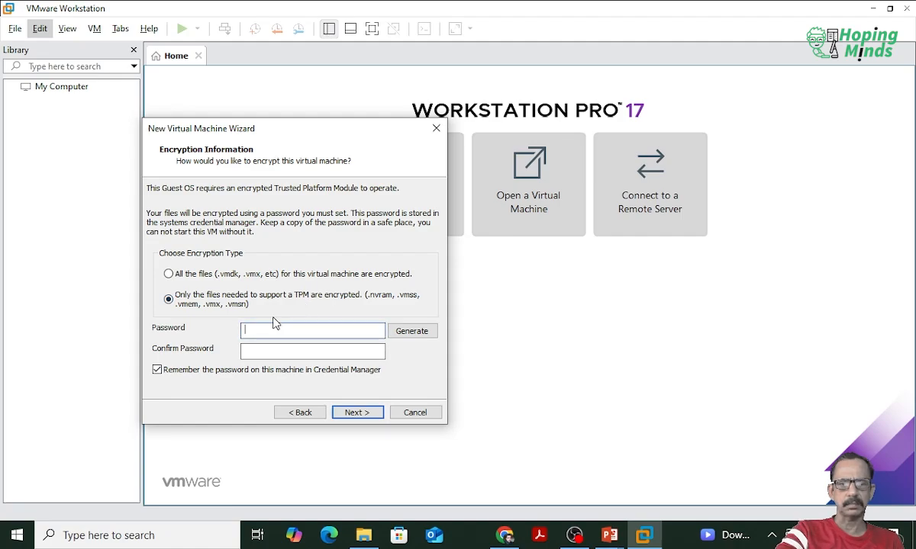
Step: Choose to encrypt all the files of the virtual machine and enter the encryption password
{"action": "left_click", "coordinate": [236, 273]}
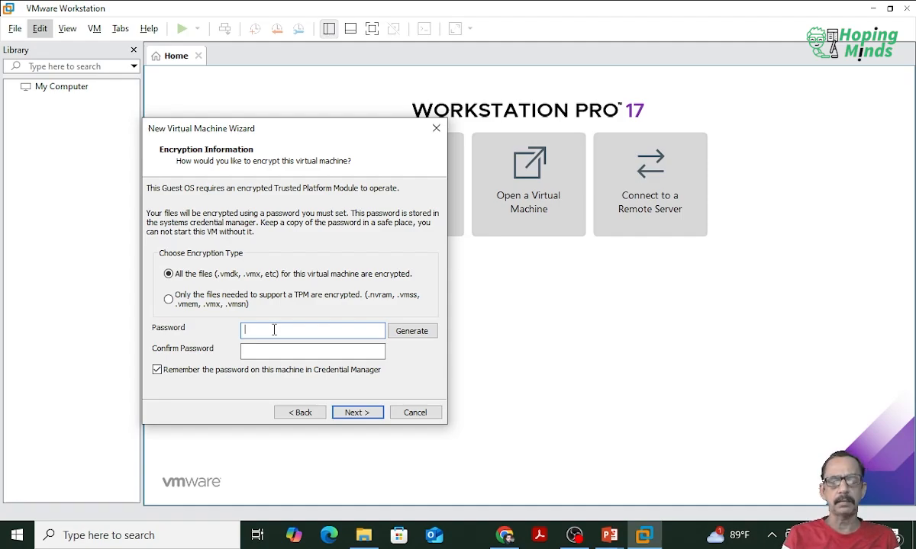
{"action": "type", "text": "1234"}
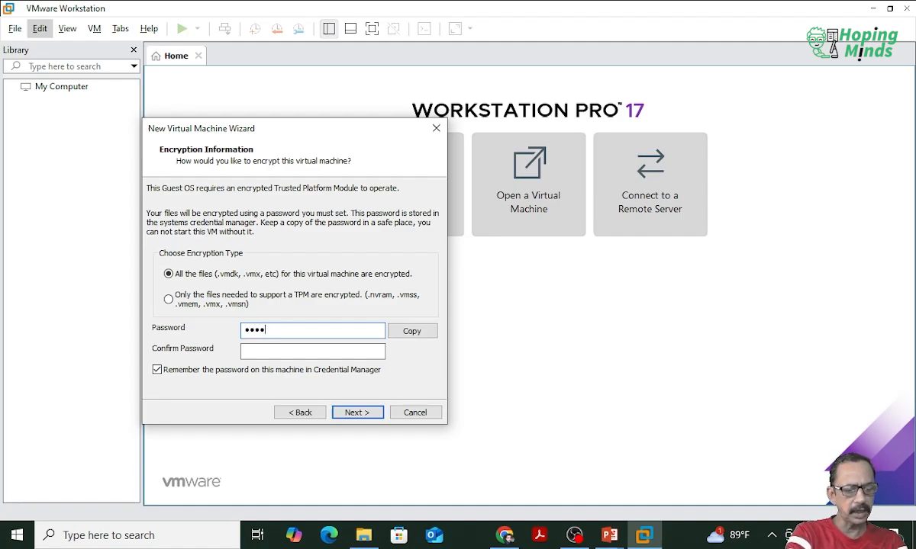
{"action": "type", "text": "5"}
{"action": "key", "text": "BackSpace"}
{"action": "key", "text": "BackSpace"}
{"action": "key", "text": "BackSpace"}
{"action": "key", "text": "BackSpace"}
{"action": "key", "text": "BackSpace"}
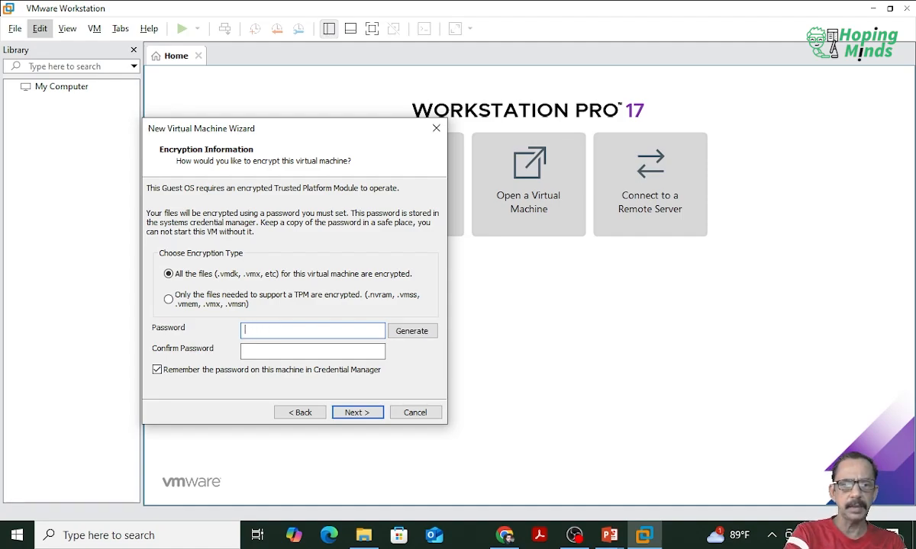
{"action": "type", "text": "1234"}
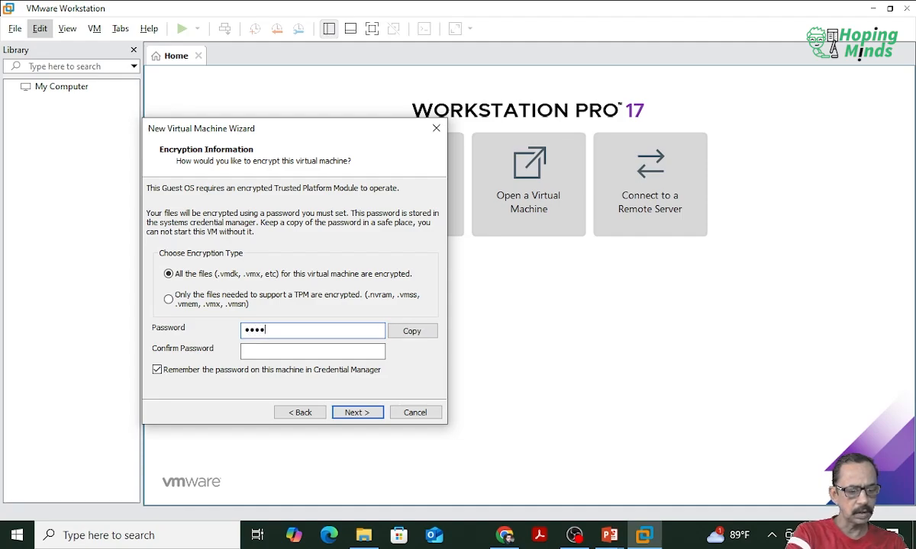
{"action": "type", "text": "5678901"}
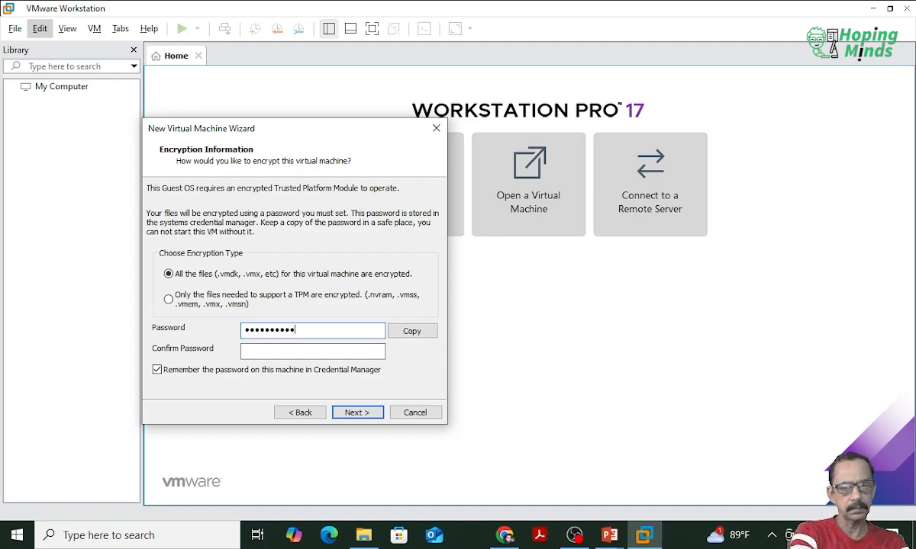
Step: Repeat the encryption password in its confirmation field and continue to the disk capacity settings
{"action": "key", "text": "Tab"}
{"action": "type", "text": "1"}
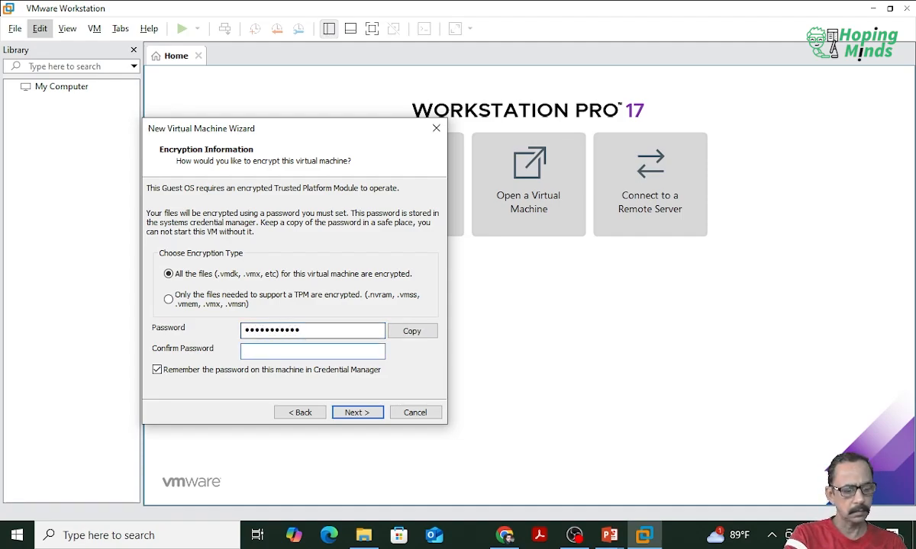
{"action": "type", "text": "234567"}
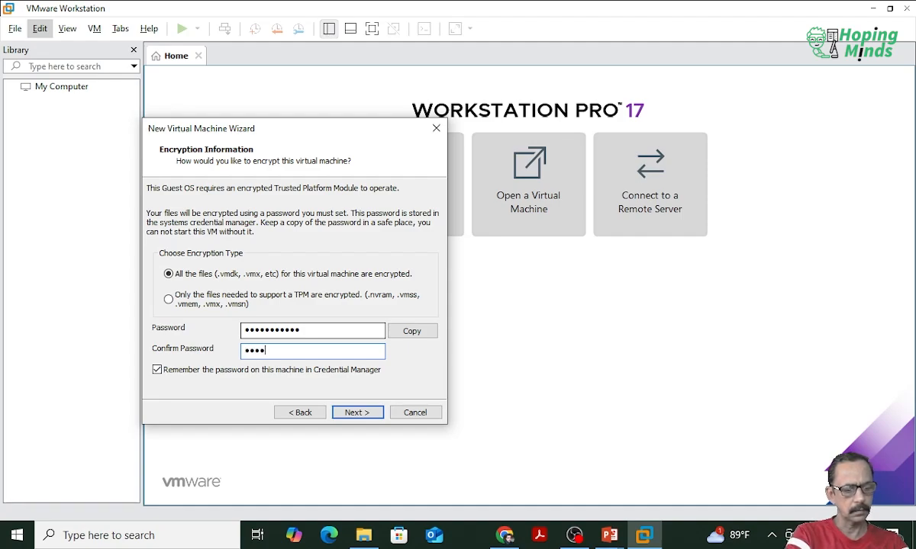
{"action": "type", "text": "8901"}
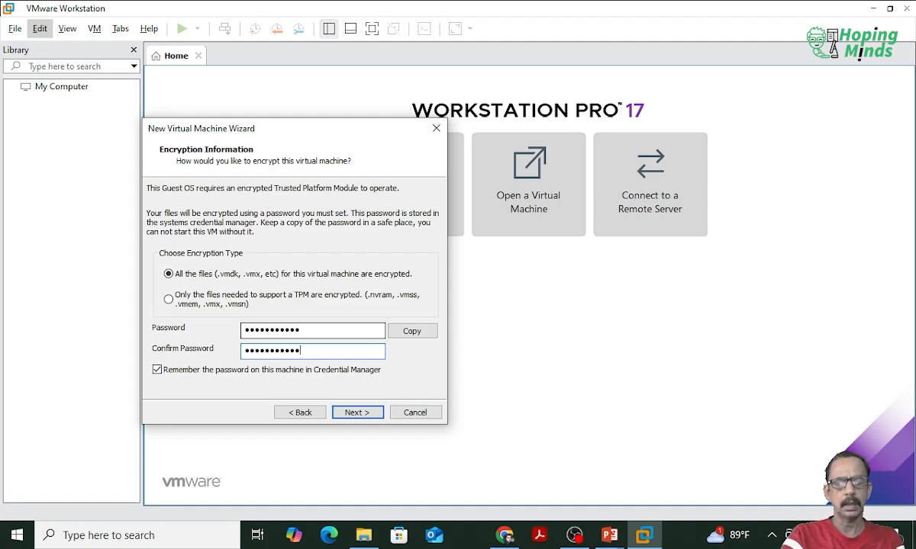
{"action": "left_click", "coordinate": [366, 411]}
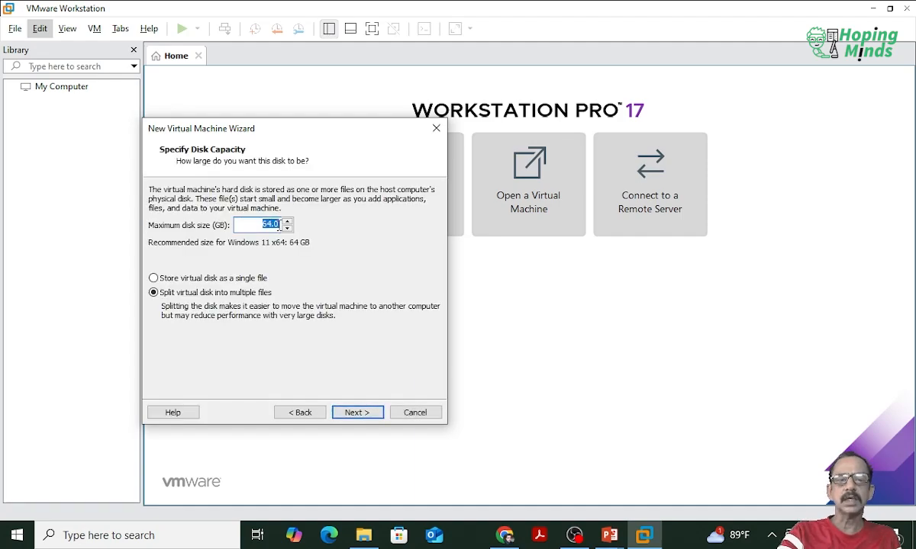
Step: Accept a maximum disk size of 64 GB with the virtual disk split into multiple files, and continue to the settings summary
{"action": "left_click", "coordinate": [278, 224]}
{"action": "left_click_drag", "start_coordinate": [278, 225], "coordinate": [234, 209]}
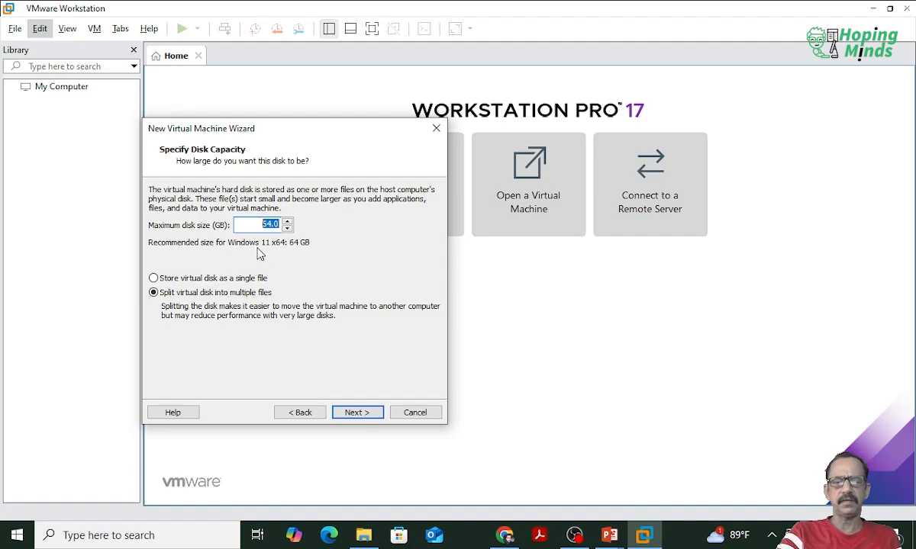
{"action": "left_click", "coordinate": [350, 413]}
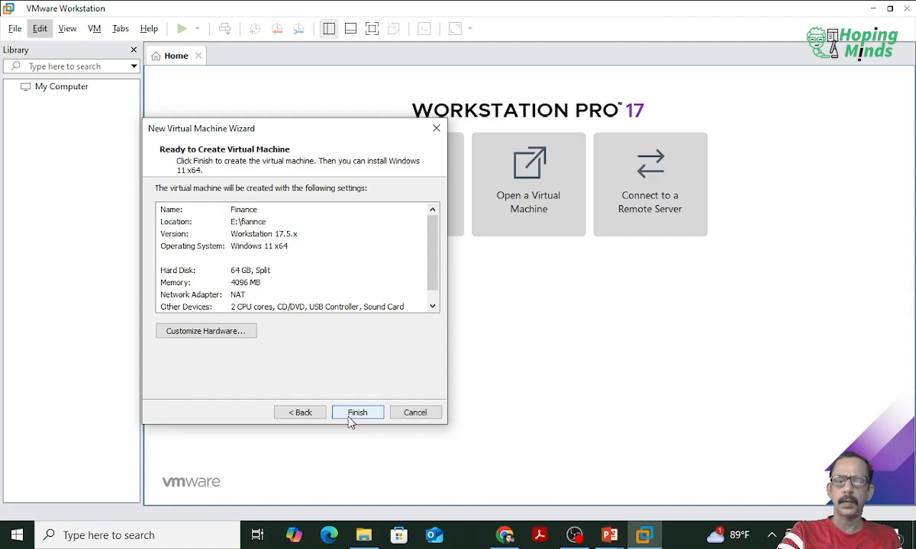
Step: Finish creating the Finance virtual machine and set its memory to 8780 MB in its settings
{"action": "left_click", "coordinate": [350, 418]}
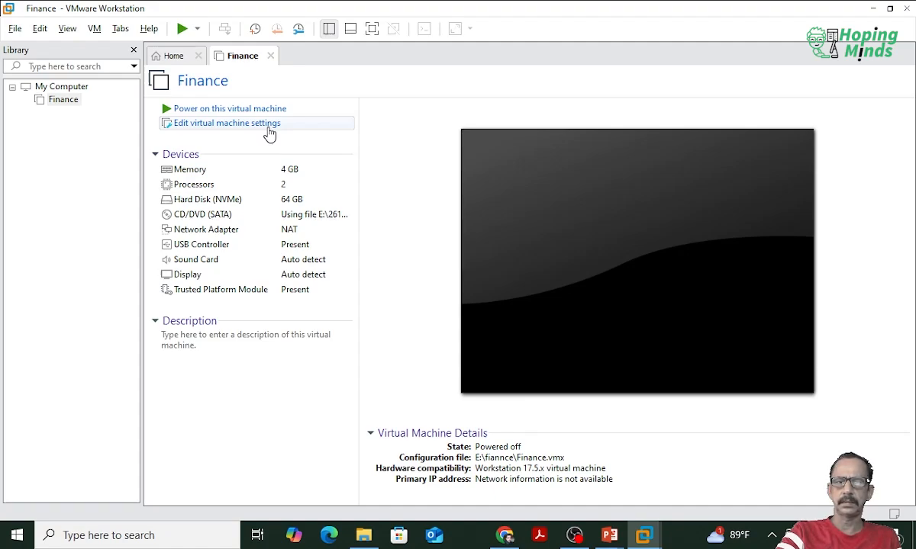
{"action": "left_click", "coordinate": [267, 128]}
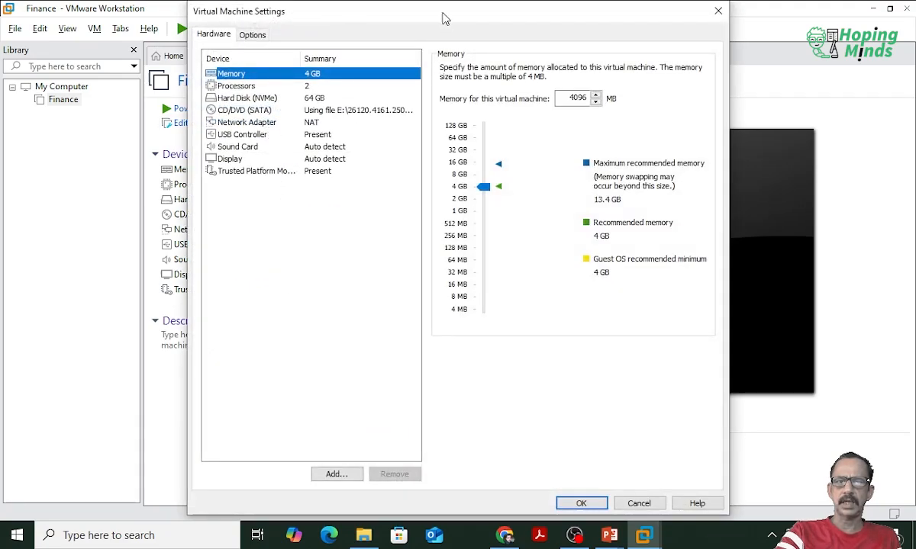
{"action": "left_click_drag", "start_coordinate": [445, 15], "coordinate": [440, 33]}
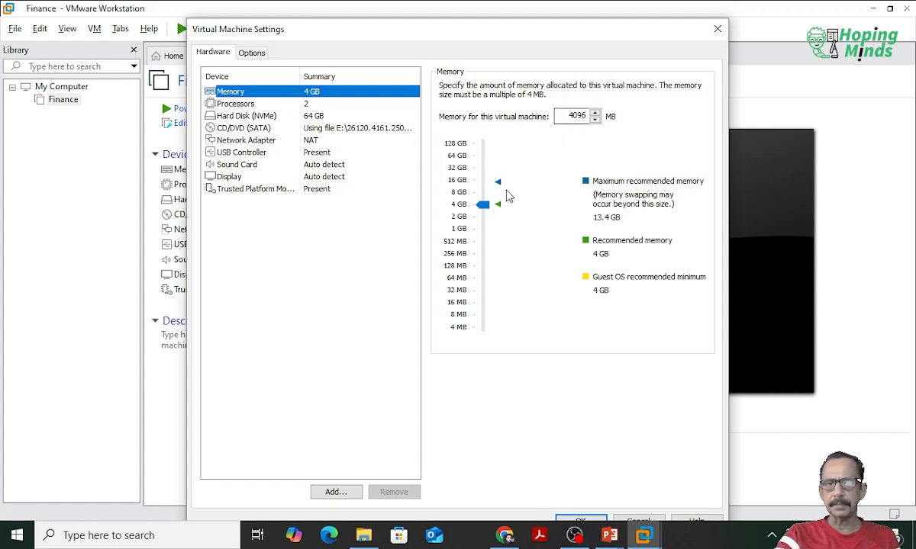
{"action": "left_click_drag", "start_coordinate": [482, 209], "coordinate": [483, 183]}
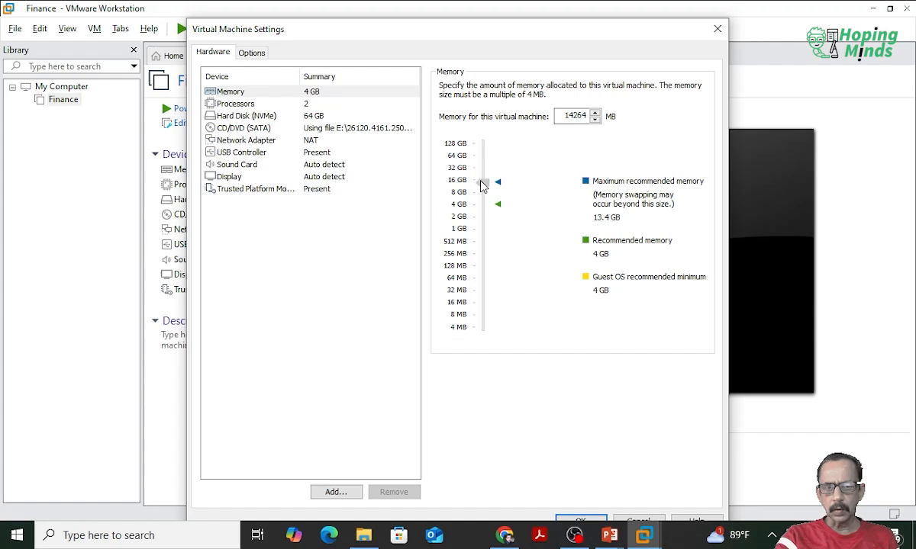
{"action": "left_click_drag", "start_coordinate": [481, 182], "coordinate": [483, 200]}
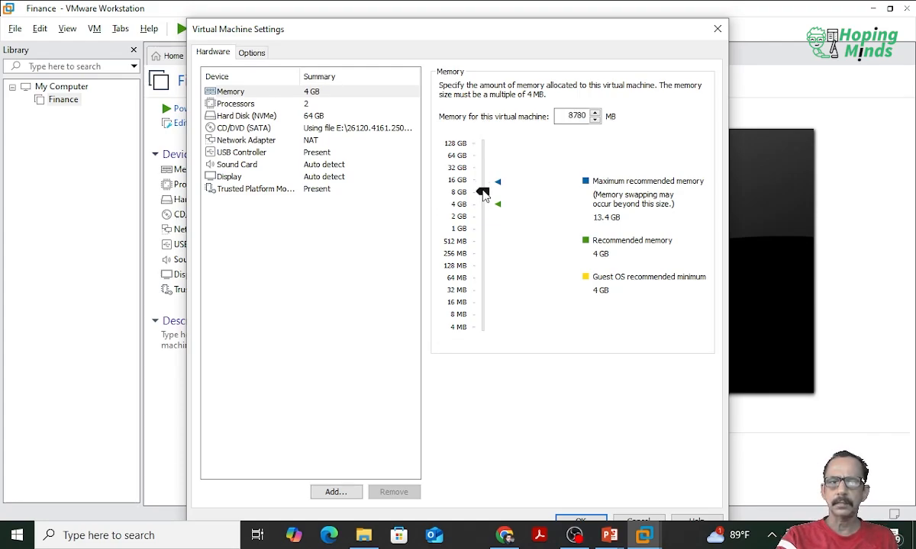
Step: Set the virtual machine's number of cores per processor to 4
{"action": "left_click", "coordinate": [262, 103]}
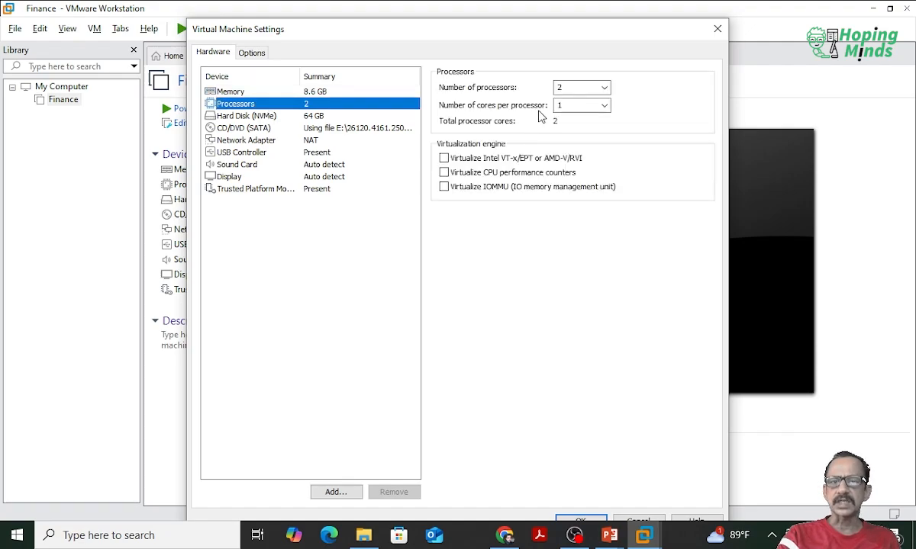
{"action": "left_click", "coordinate": [603, 106]}
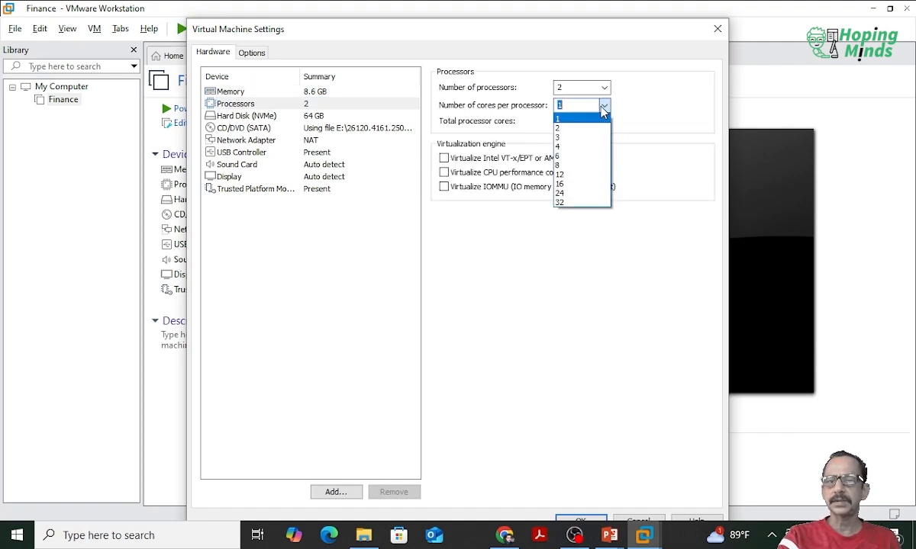
{"action": "left_click", "coordinate": [570, 146]}
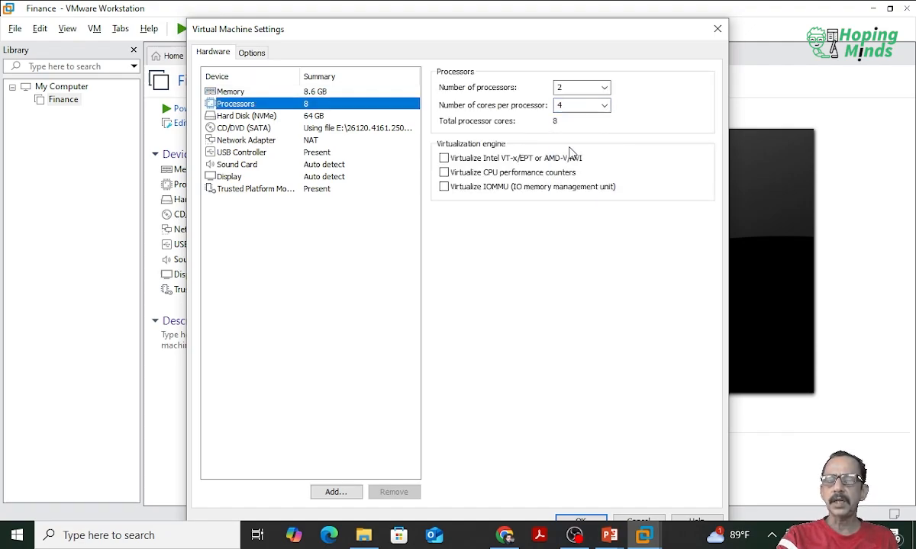
Step: Review the hard disk, CD/DVD and network adapter settings and save the virtual machine's hardware changes
{"action": "left_click", "coordinate": [307, 116]}
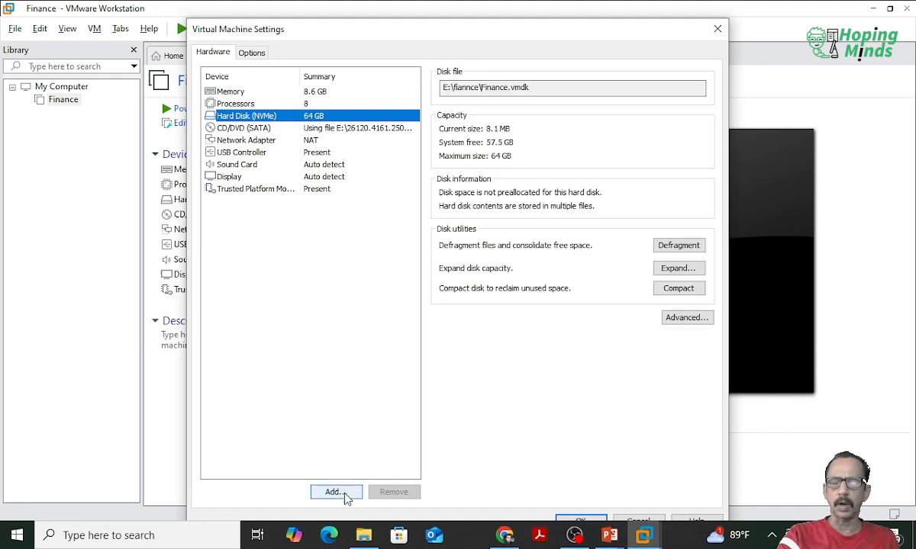
{"action": "left_click", "coordinate": [281, 129]}
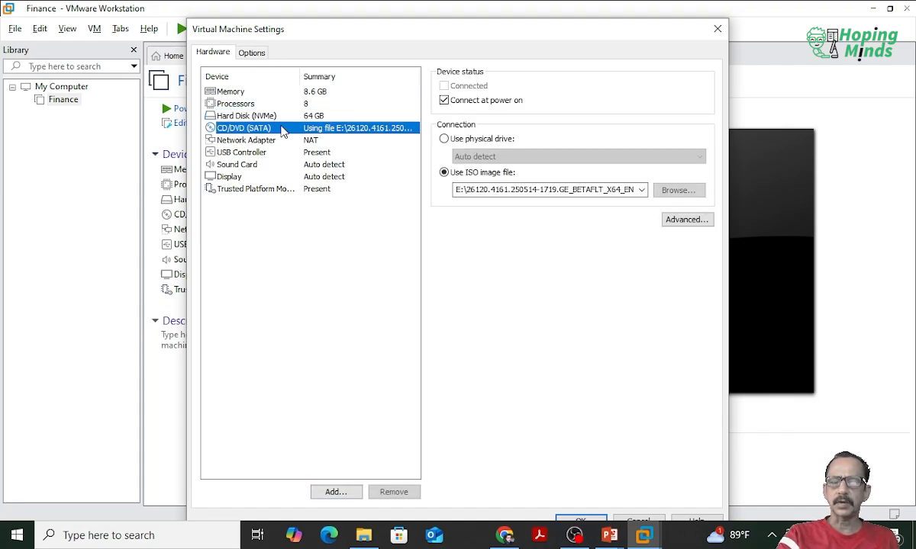
{"action": "left_click", "coordinate": [276, 145]}
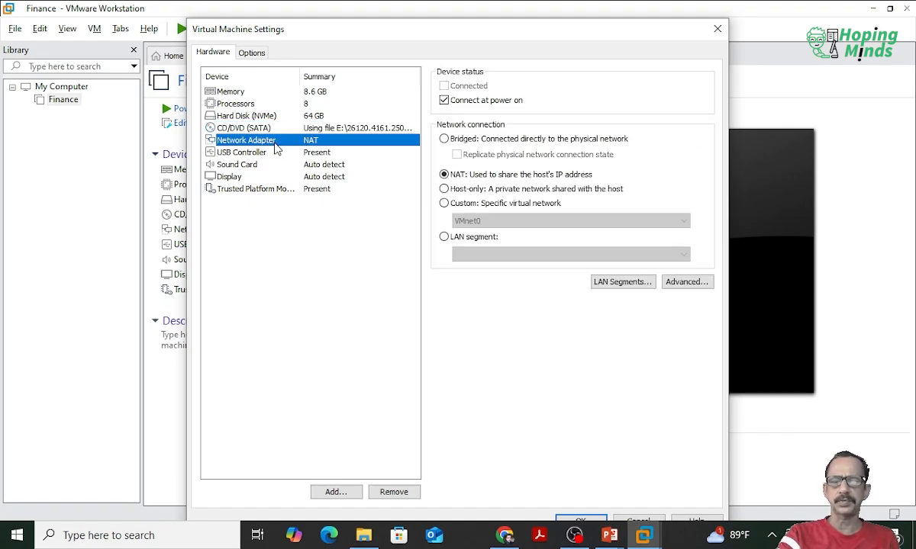
{"action": "left_click_drag", "start_coordinate": [430, 29], "coordinate": [428, 11]}
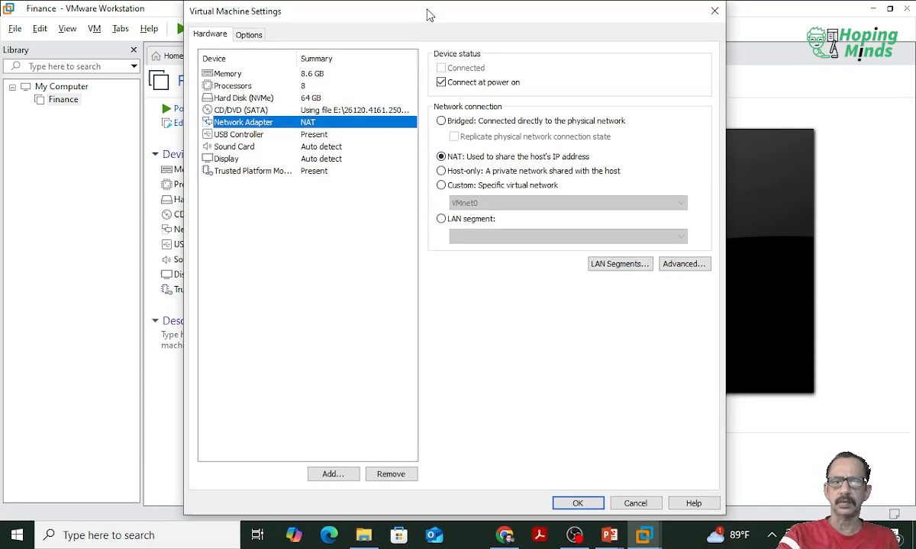
{"action": "left_click", "coordinate": [592, 507]}
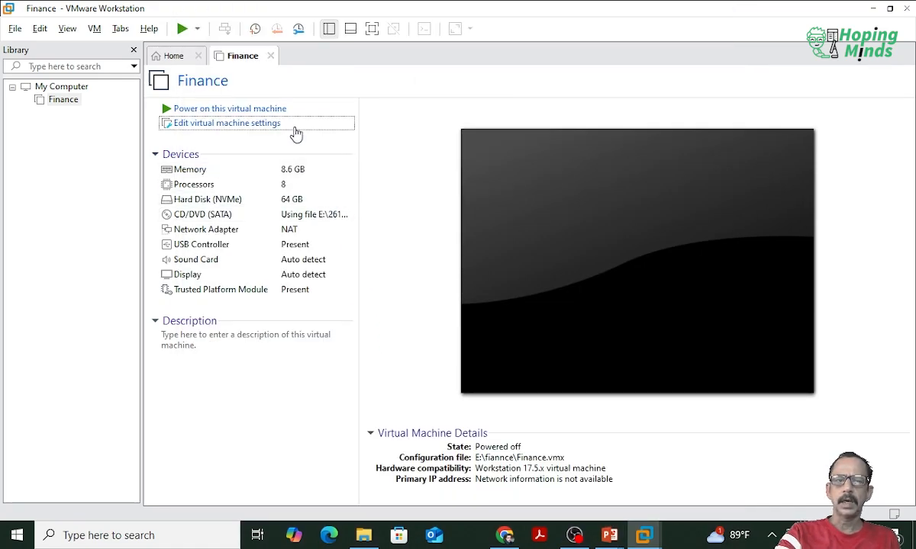
Step: Power on the Finance virtual machine and boot it from the CD or DVD image
{"action": "left_click", "coordinate": [268, 111]}
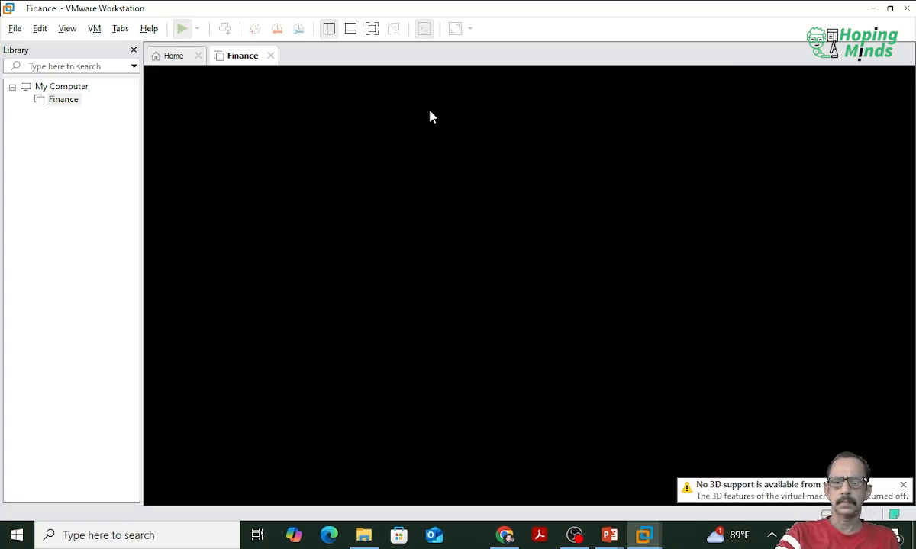
{"action": "left_click", "coordinate": [429, 116]}
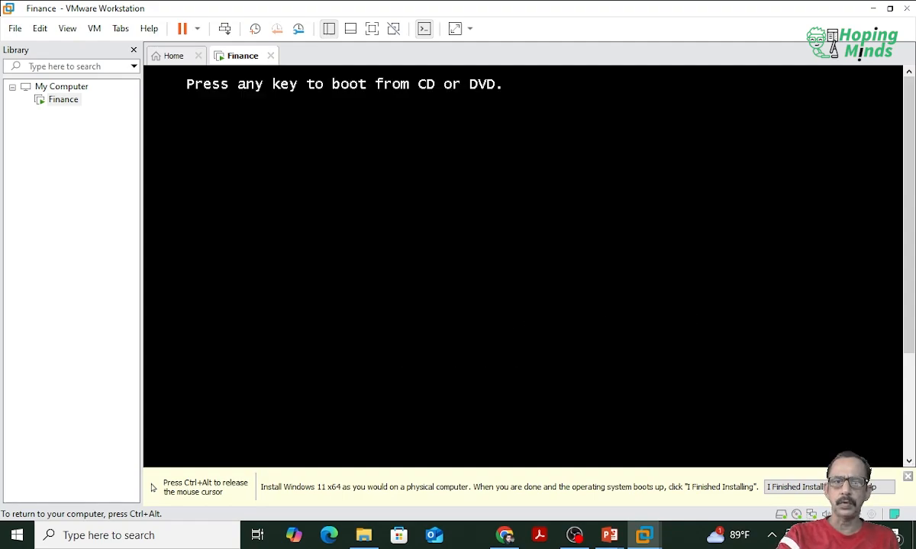
{"action": "key", "text": "Return"}
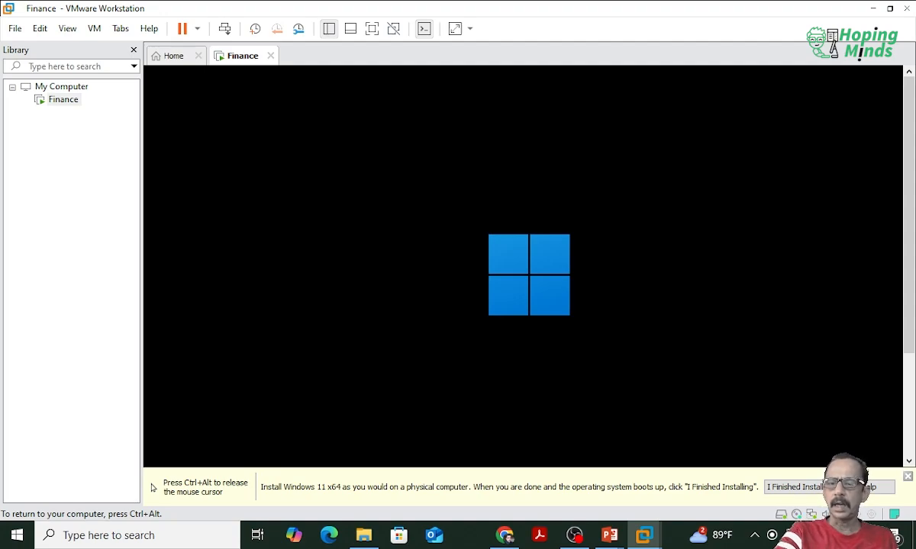
Step: Release the mouse cursor from the virtual machine and dismiss the Windows 11 x64 installation hint
{"action": "key", "text": "ctrl+alt"}
{"action": "left_click", "coordinate": [538, 107]}
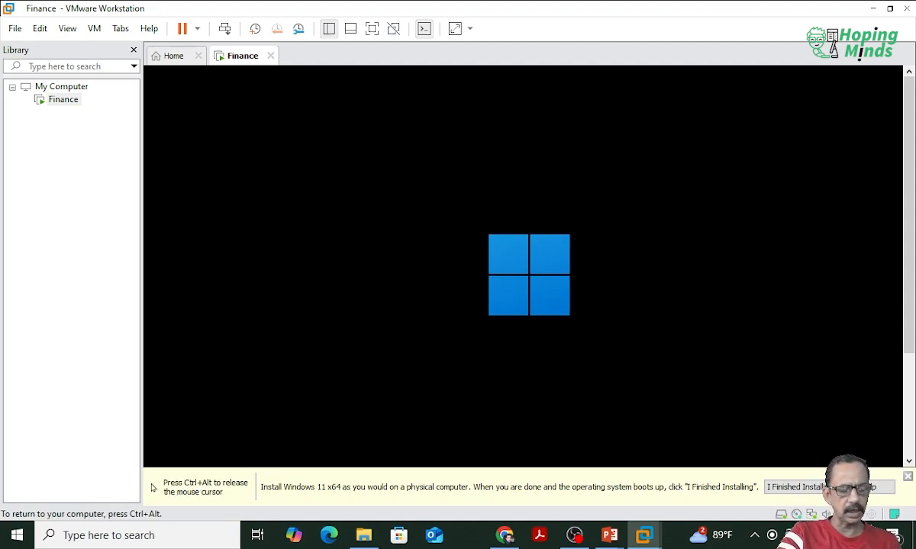
{"action": "key", "text": "ctrl+alt"}
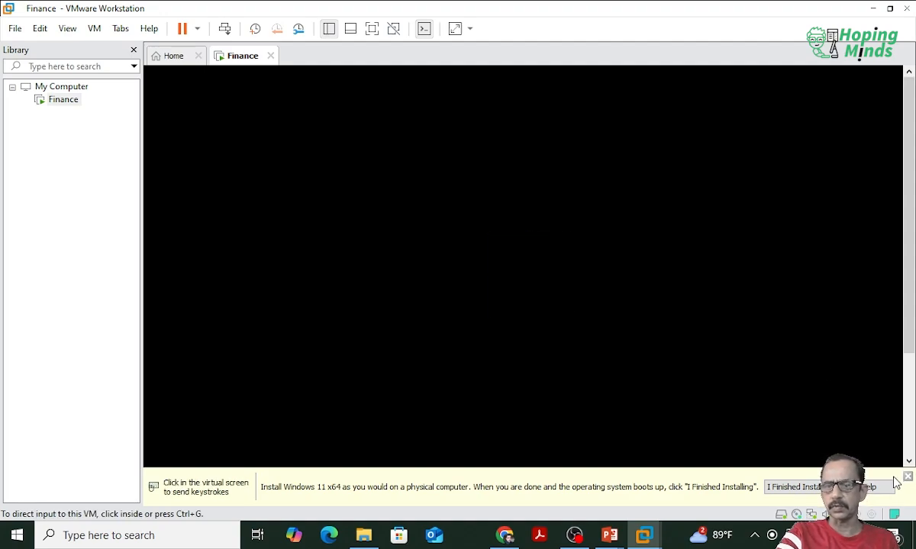
{"action": "left_click", "coordinate": [907, 477]}
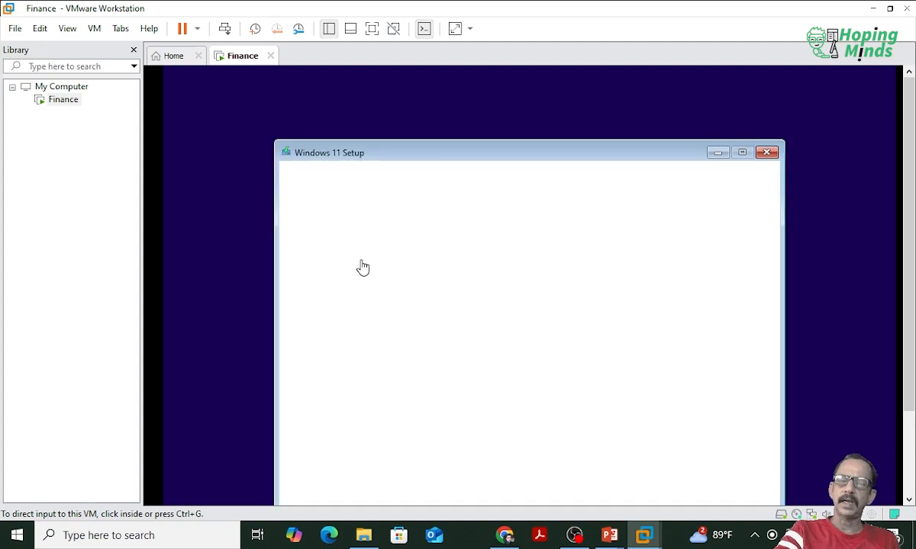
Step: Accept English (United States) as the installation language and the time and currency format, and continue to the setup options
{"action": "left_click", "coordinate": [469, 162]}
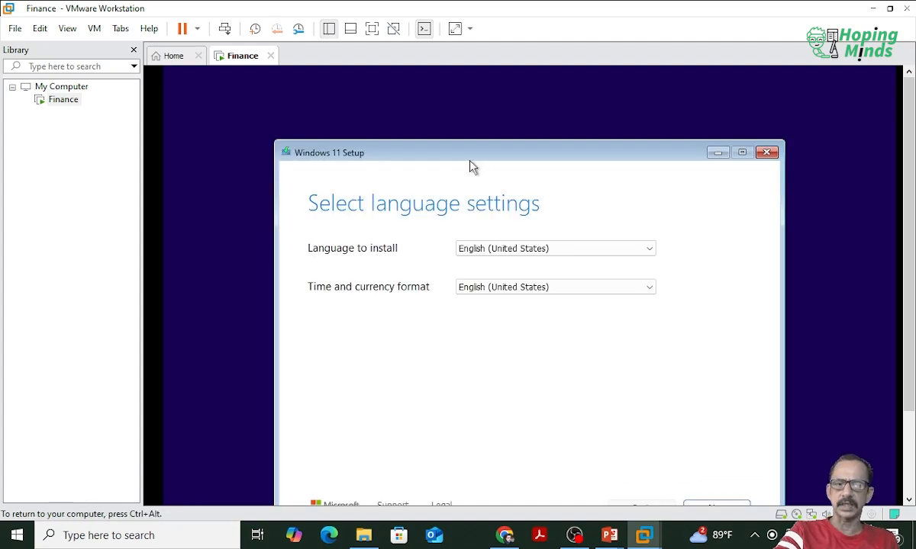
{"action": "left_click_drag", "start_coordinate": [472, 152], "coordinate": [461, 102]}
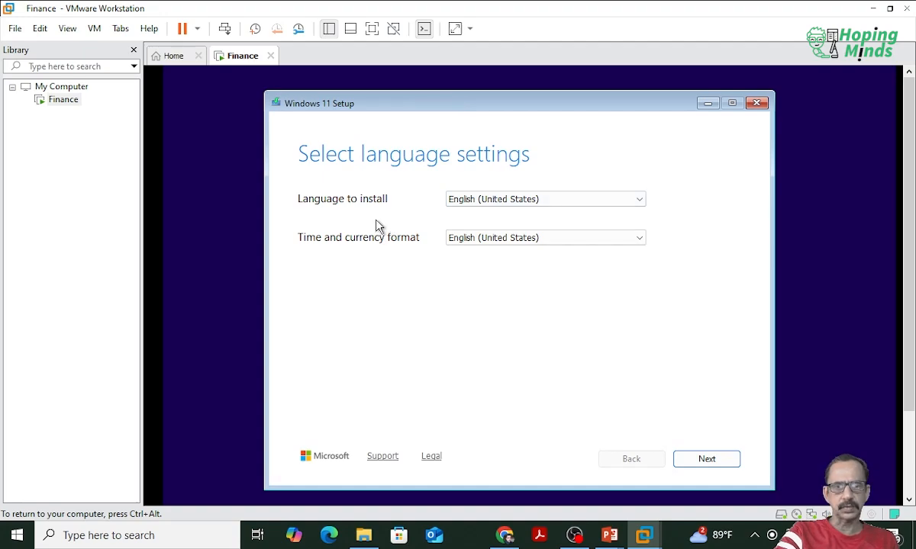
{"action": "left_click", "coordinate": [719, 460]}
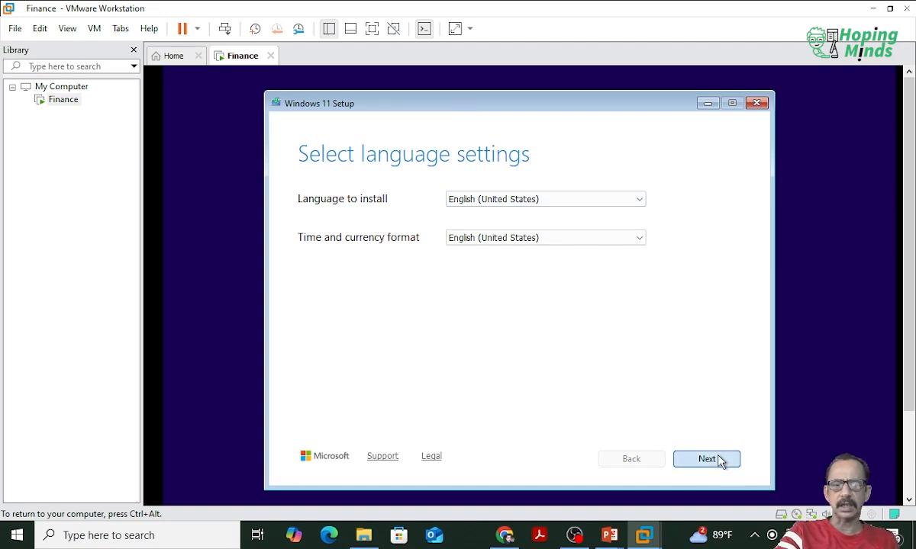
{"action": "left_click", "coordinate": [720, 460]}
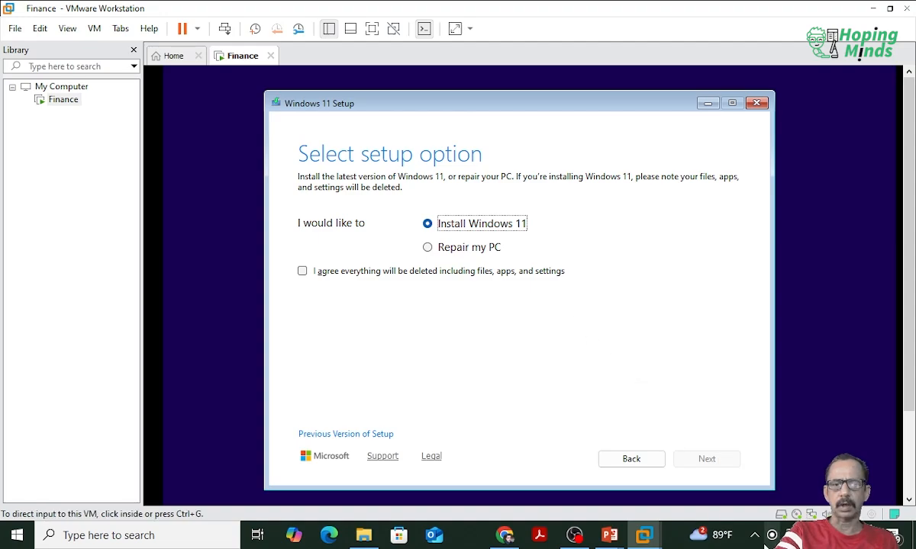
Step: Agree to delete all files, apps and settings for the Windows 11 installation and proceed without a product key
{"action": "left_click", "coordinate": [365, 271]}
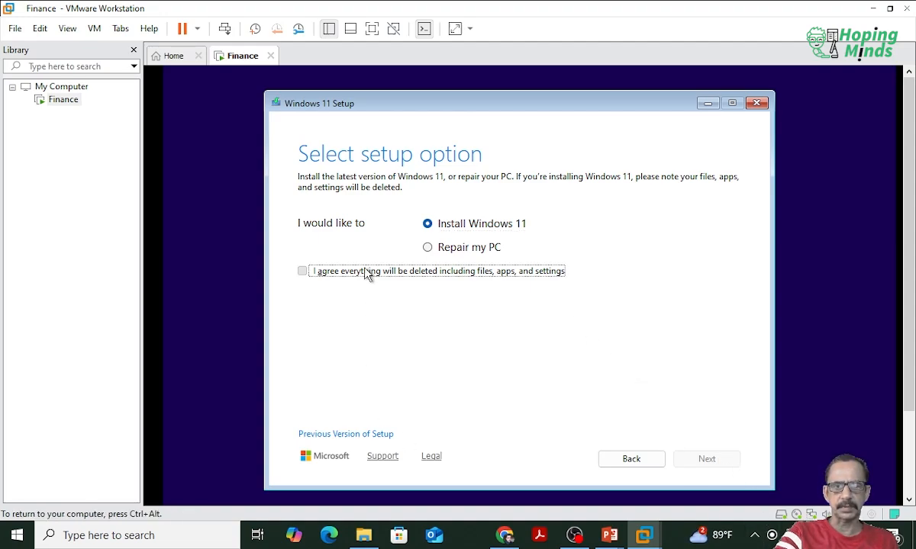
{"action": "left_click", "coordinate": [732, 461]}
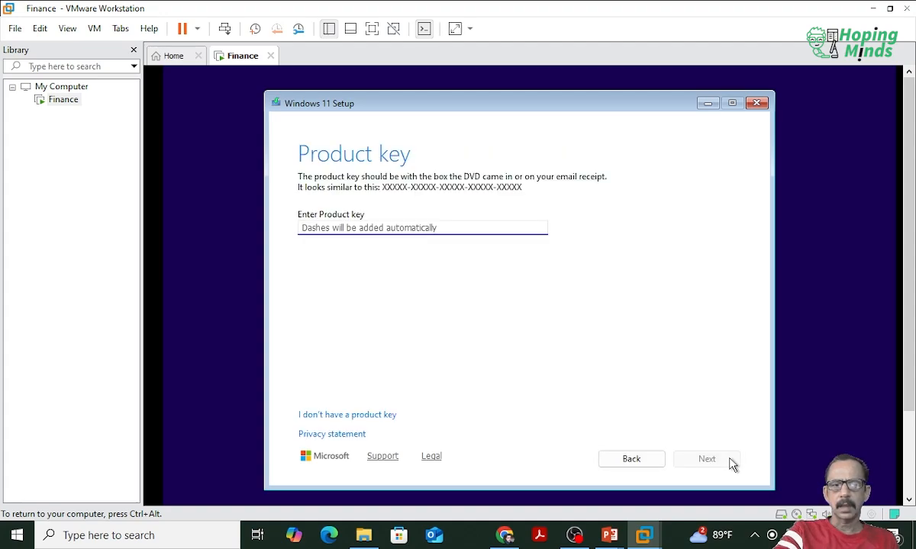
{"action": "left_click", "coordinate": [359, 418]}
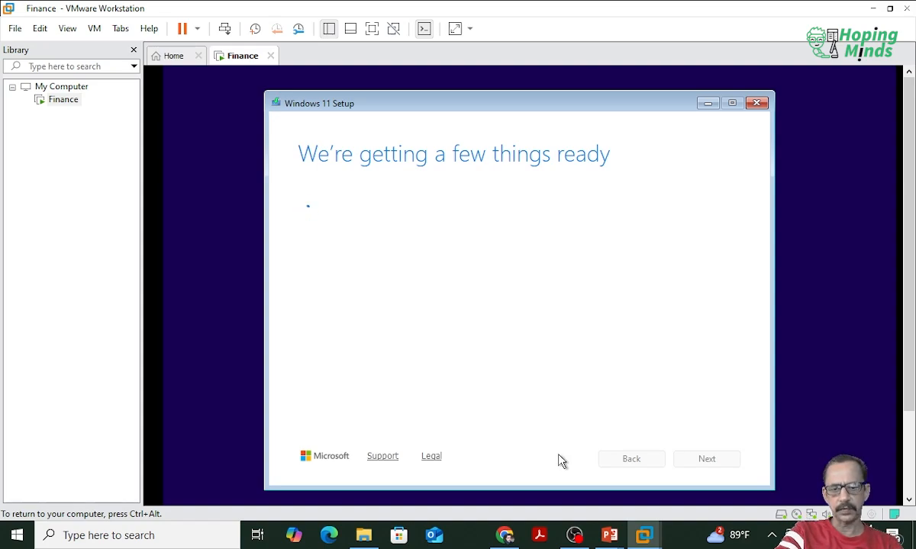
Step: Choose Windows 11 Pro as the image to install and accept the license terms
{"action": "key", "text": "ctrl+alt"}
{"action": "left_click", "coordinate": [670, 540]}
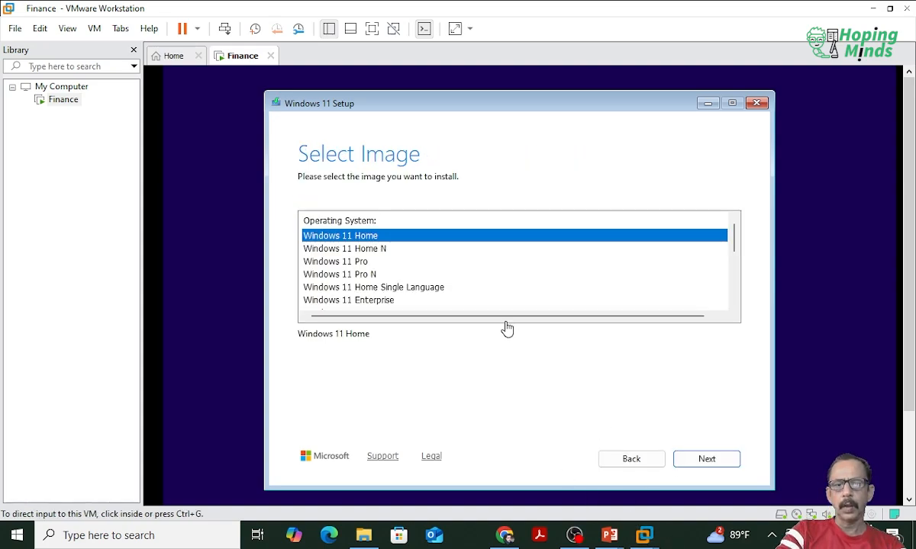
{"action": "left_click", "coordinate": [371, 264]}
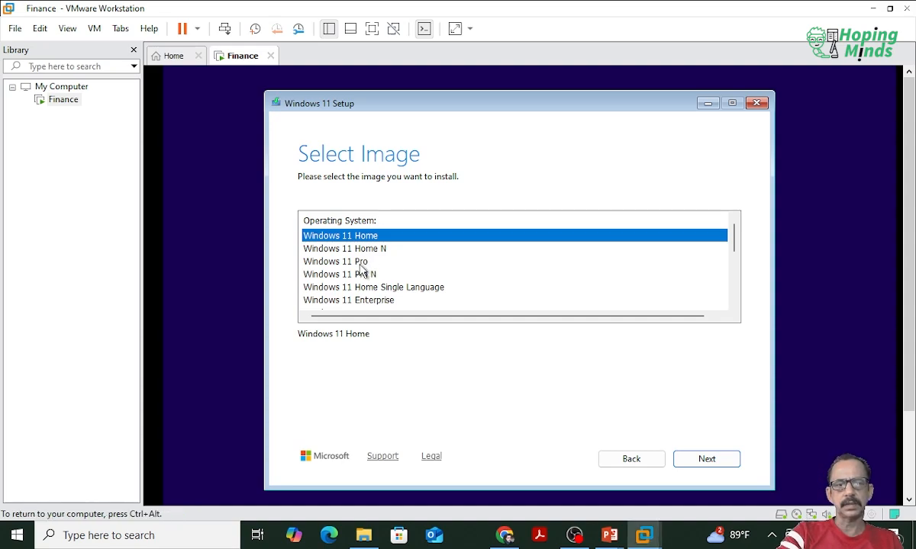
{"action": "left_click", "coordinate": [369, 262]}
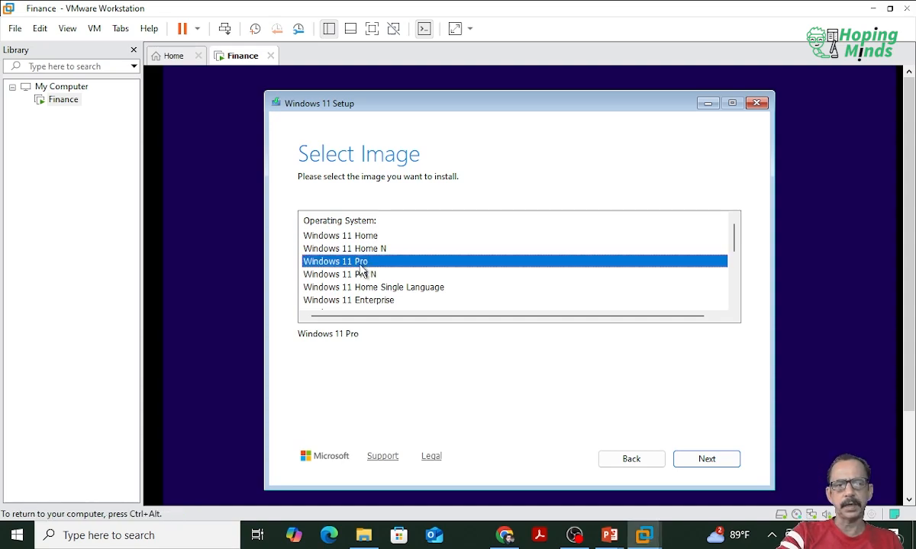
{"action": "left_click", "coordinate": [721, 461]}
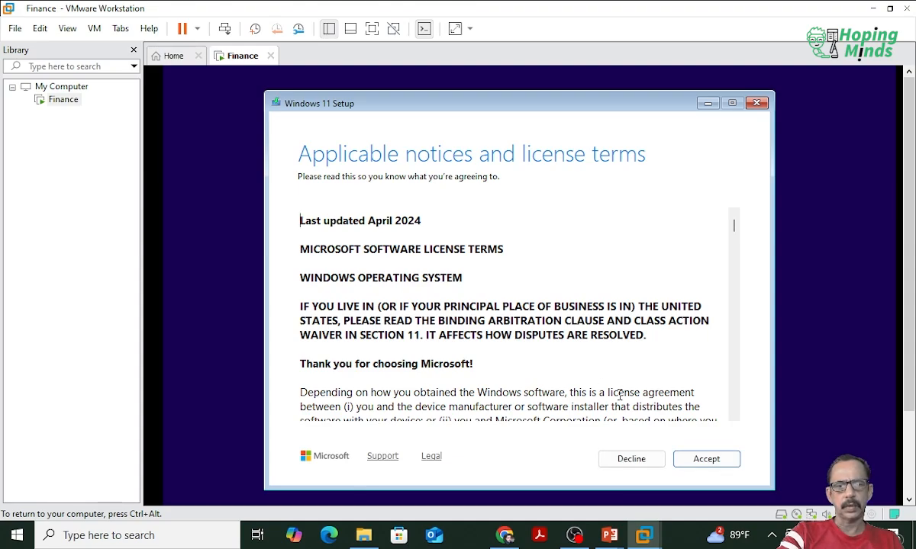
{"action": "left_click", "coordinate": [707, 461]}
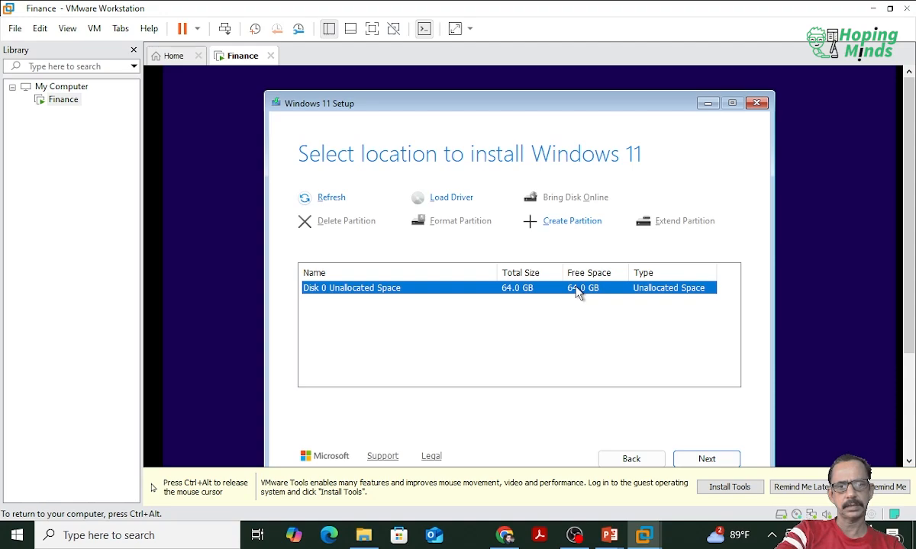
Step: Use the unallocated space of Disk 0 as the install location and start the Windows 11 Pro installation
{"action": "left_click_drag", "start_coordinate": [546, 105], "coordinate": [545, 90]}
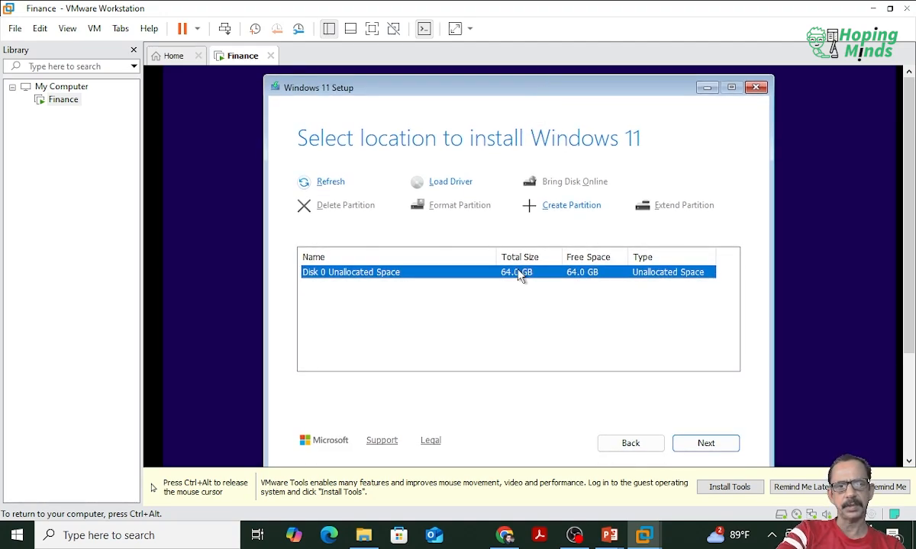
{"action": "left_click", "coordinate": [723, 450]}
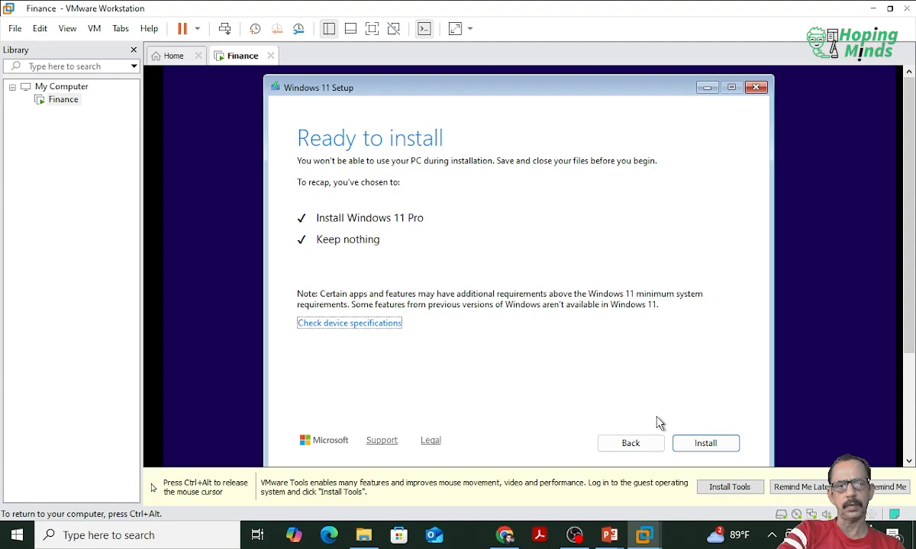
{"action": "left_click", "coordinate": [725, 446]}
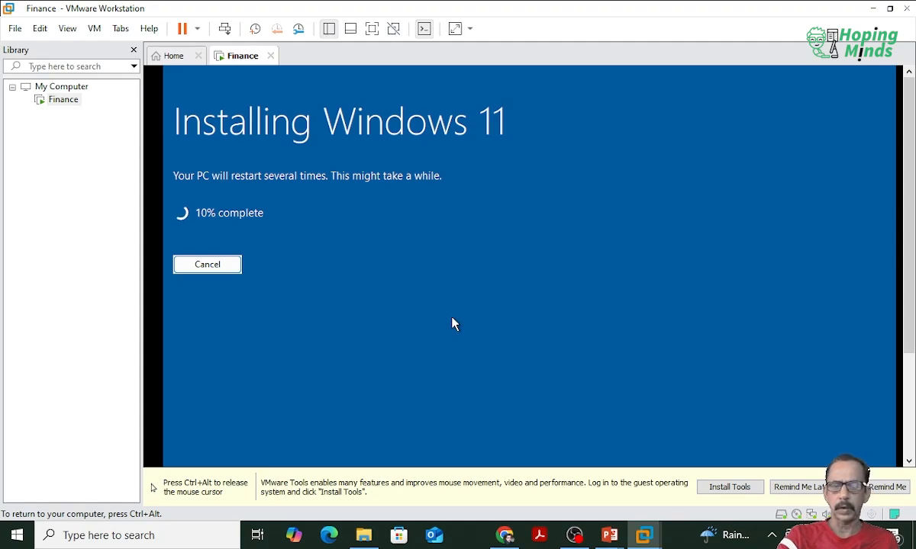
{"action": "key", "text": "ctrl+alt"}
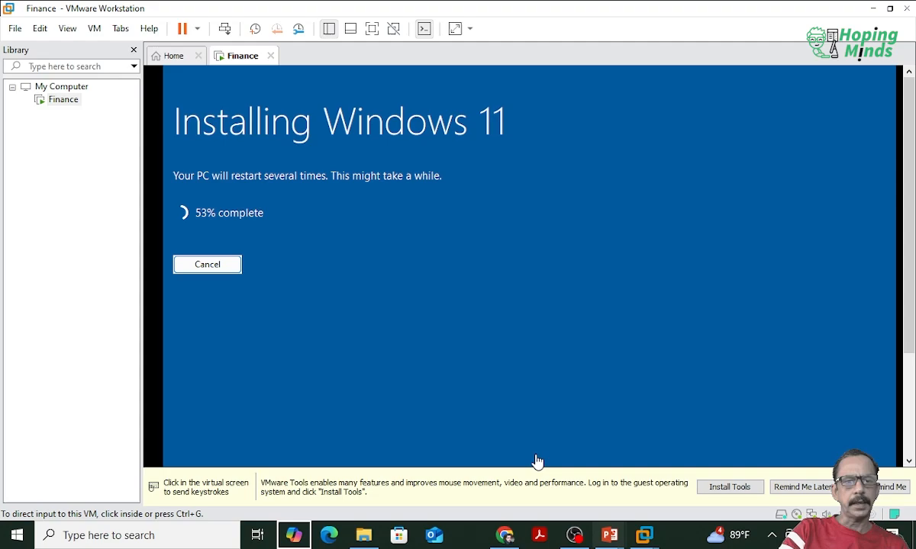
Step: Open the Virtual Network Editor and compare the configuration of the VMnet1 host-only and VMnet8 NAT networks
{"action": "left_click", "coordinate": [15, 29]}
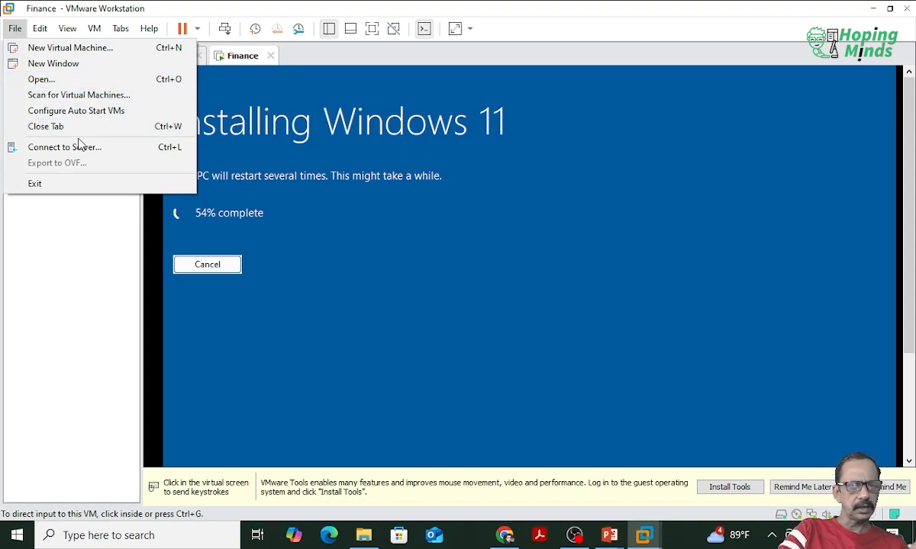
{"action": "left_click", "coordinate": [42, 30]}
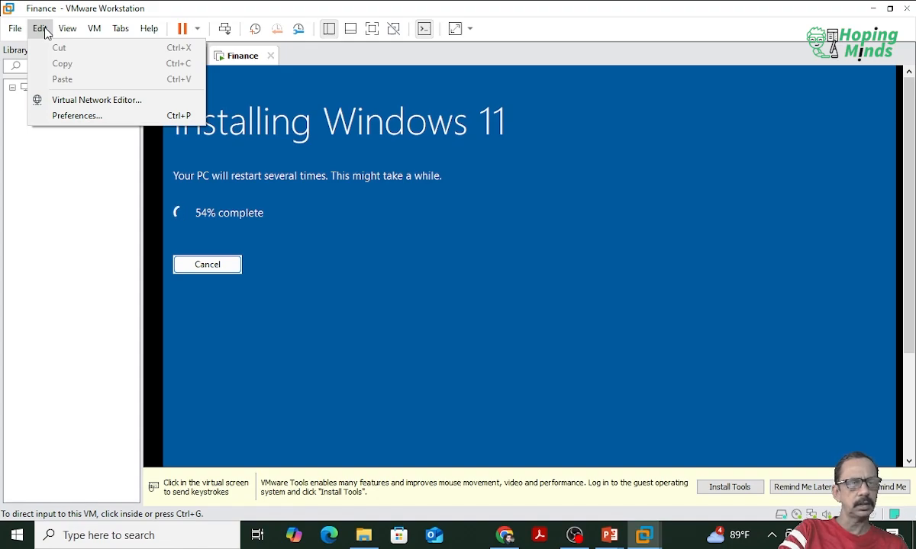
{"action": "left_click", "coordinate": [71, 105]}
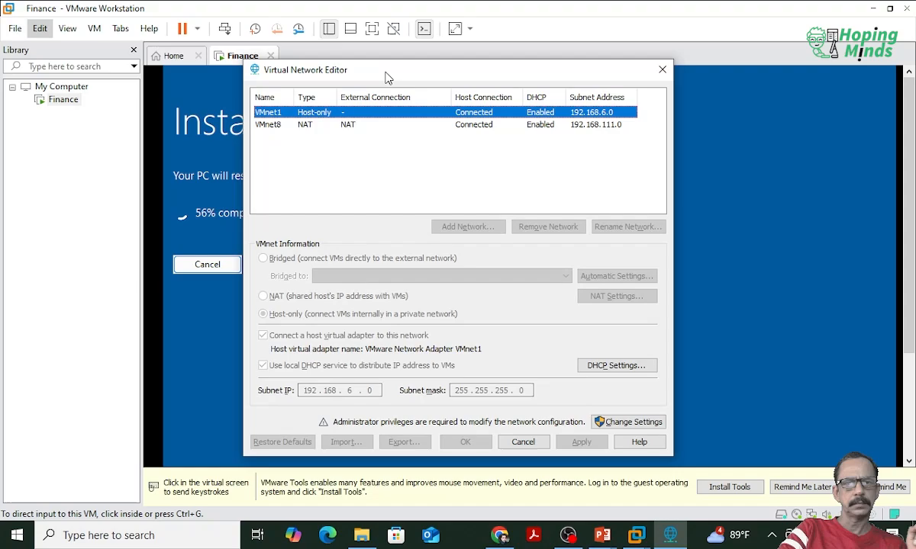
{"action": "left_click_drag", "start_coordinate": [364, 70], "coordinate": [321, 45]}
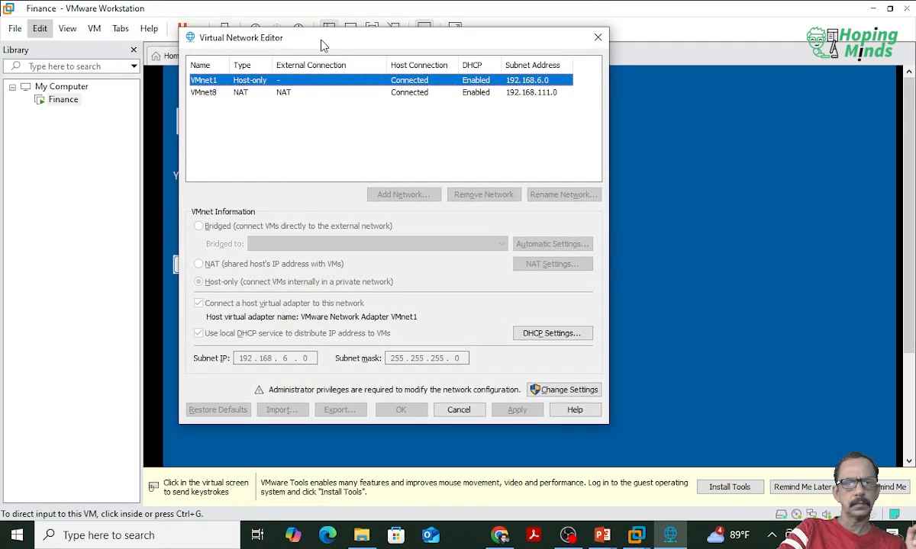
{"action": "left_click", "coordinate": [222, 94]}
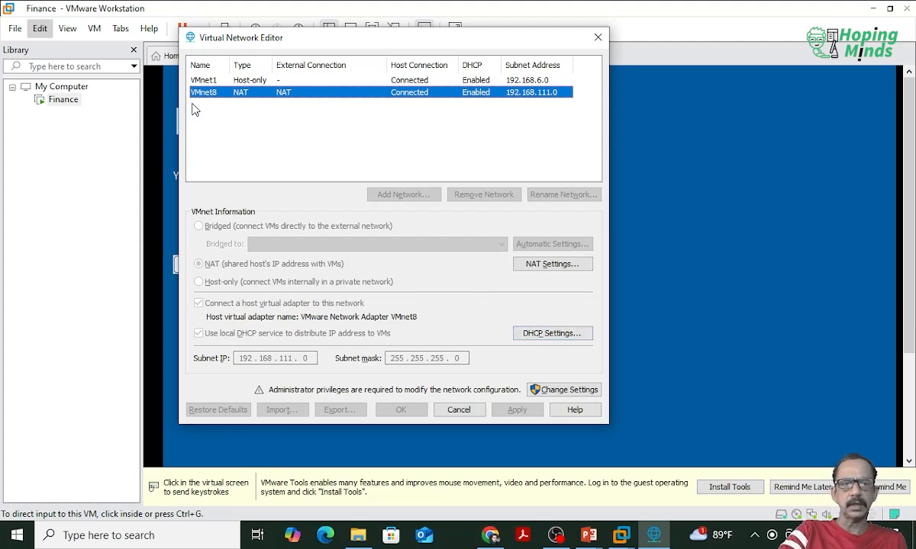
{"action": "left_click", "coordinate": [204, 81]}
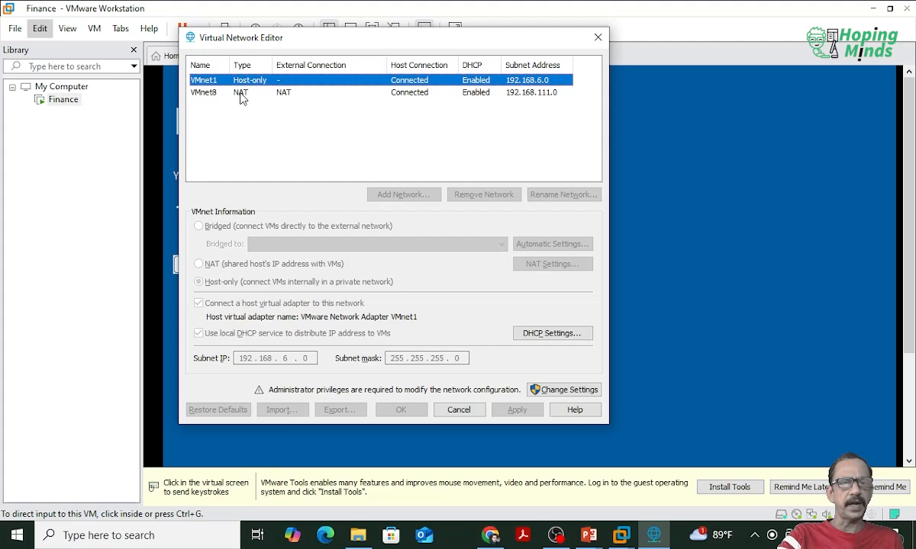
{"action": "left_click", "coordinate": [239, 95]}
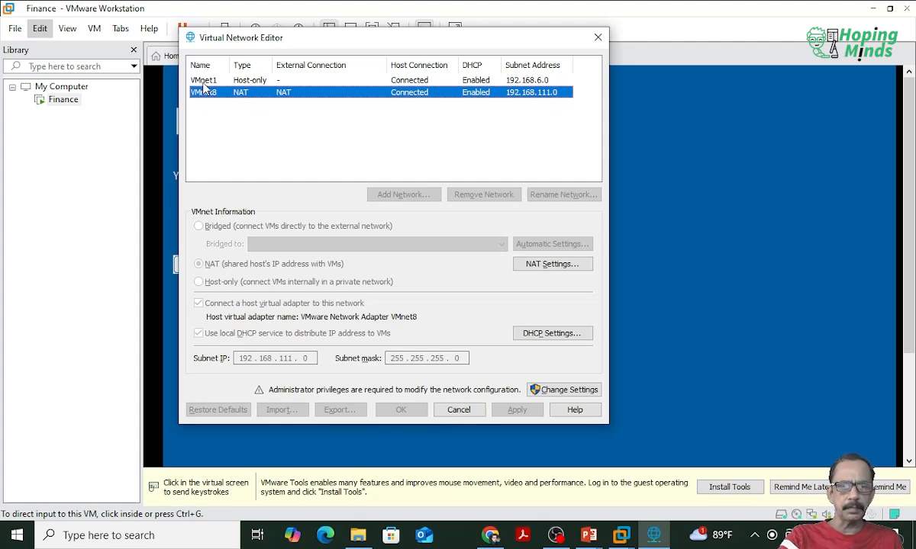
{"action": "left_click", "coordinate": [198, 79]}
{"action": "left_click", "coordinate": [204, 94]}
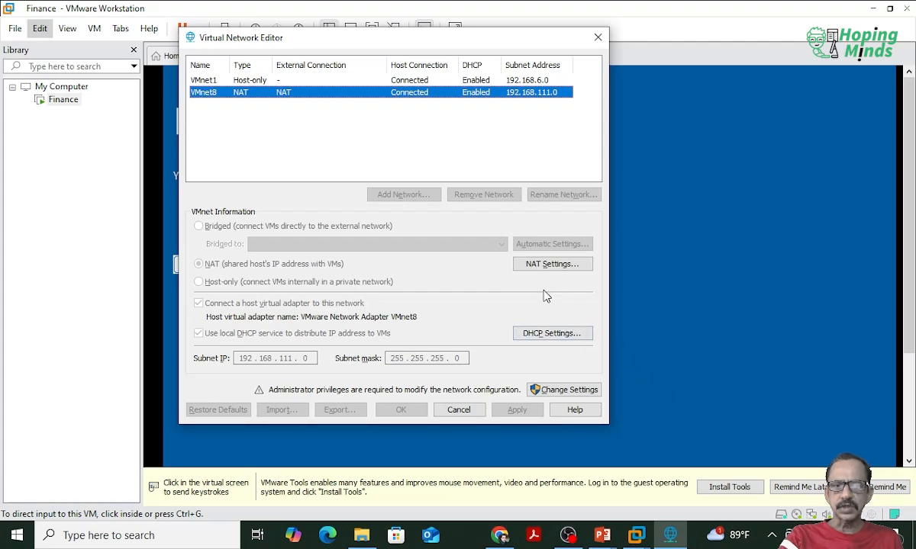
Step: Examine the DHCP address ranges and lease times of VMnet8 and VMnet1, leaving both without changes
{"action": "left_click", "coordinate": [556, 334]}
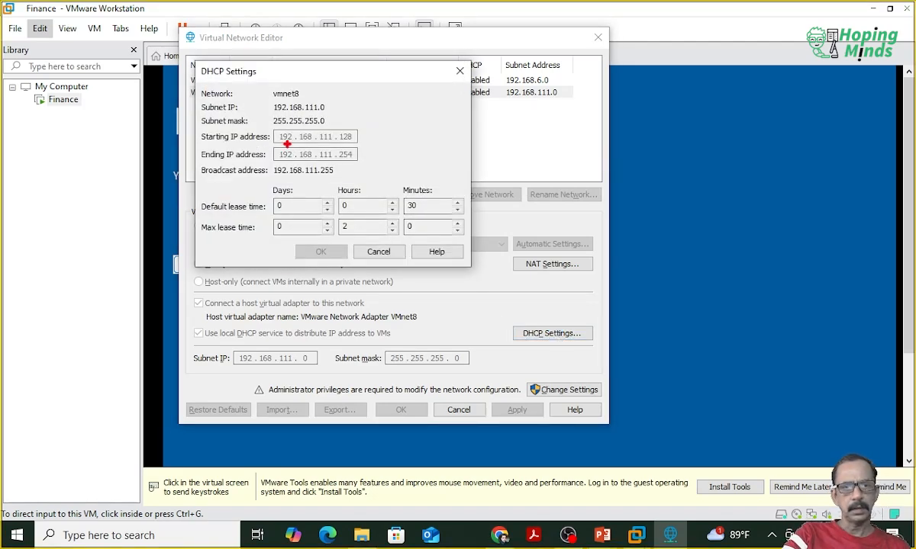
{"action": "mouse_move", "coordinate": [273, 128]}
{"action": "left_mouse_down"}
{"action": "mouse_move", "coordinate": [322, 157]}
{"action": "mouse_move", "coordinate": [387, 169]}
{"action": "mouse_move", "coordinate": [378, 168]}
{"action": "left_mouse_up"}
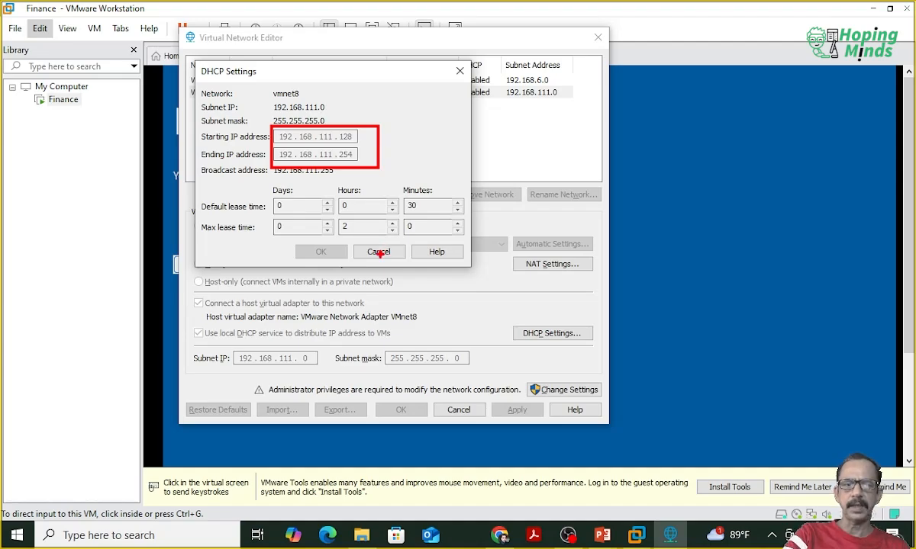
{"action": "key", "text": "Escape"}
{"action": "left_click", "coordinate": [379, 253]}
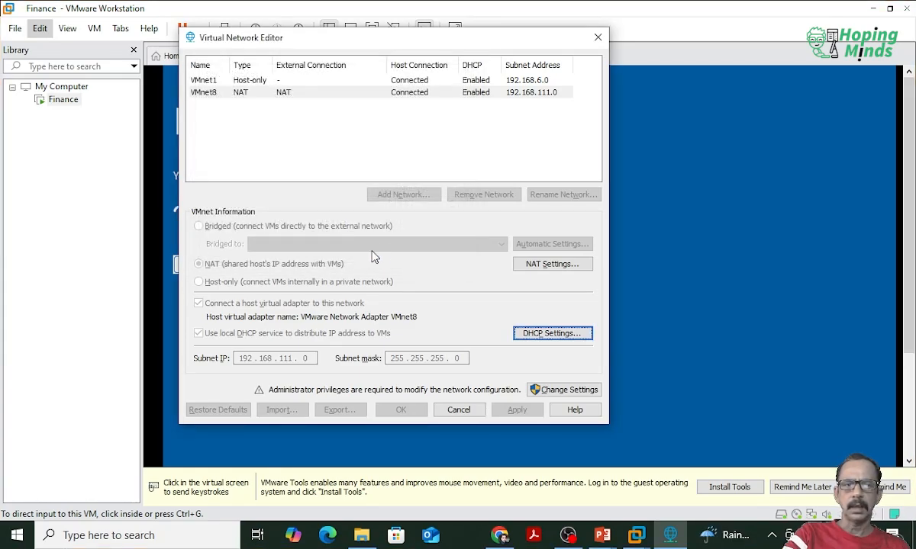
{"action": "left_click", "coordinate": [221, 81]}
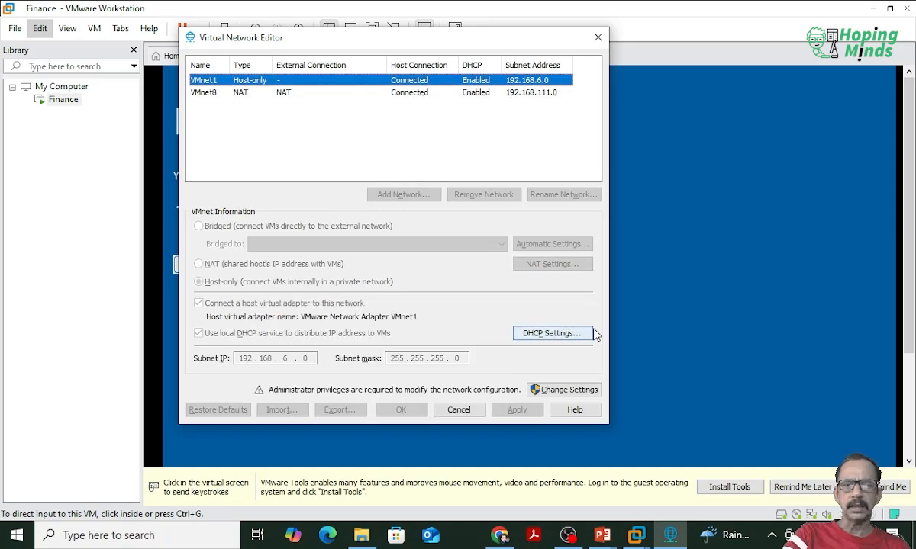
{"action": "left_click", "coordinate": [551, 333]}
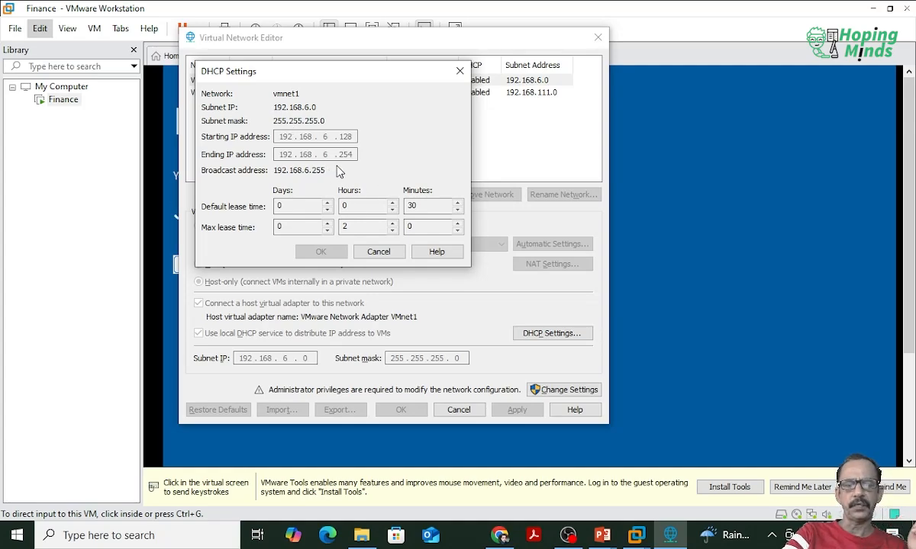
{"action": "left_click", "coordinate": [380, 254]}
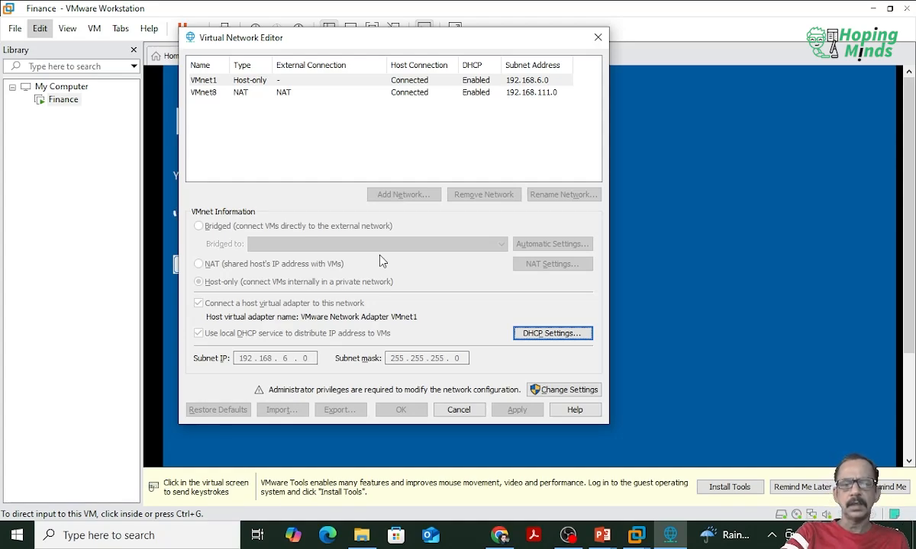
Step: Inspect the NAT settings of VMnet8, including gateway and port forwarding, and close the Virtual Network Editor without changes
{"action": "left_click", "coordinate": [219, 92]}
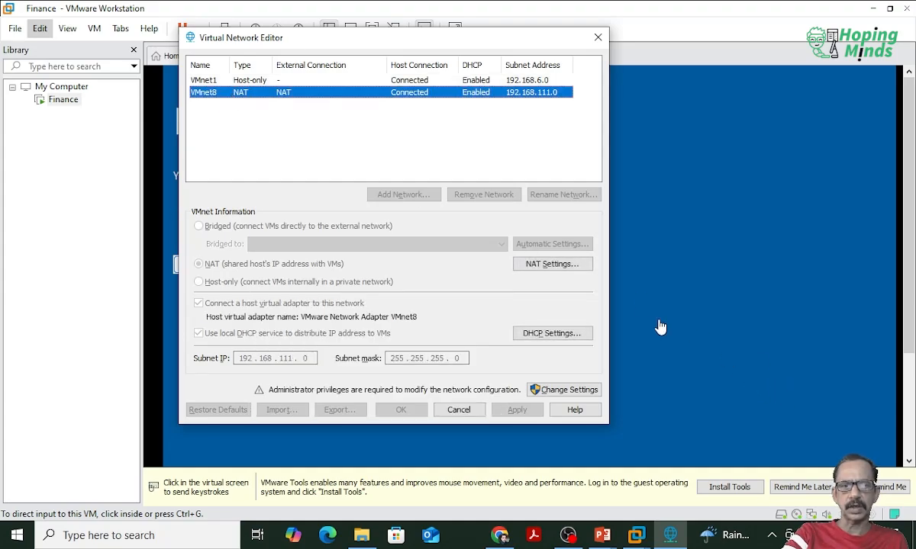
{"action": "left_click", "coordinate": [582, 268]}
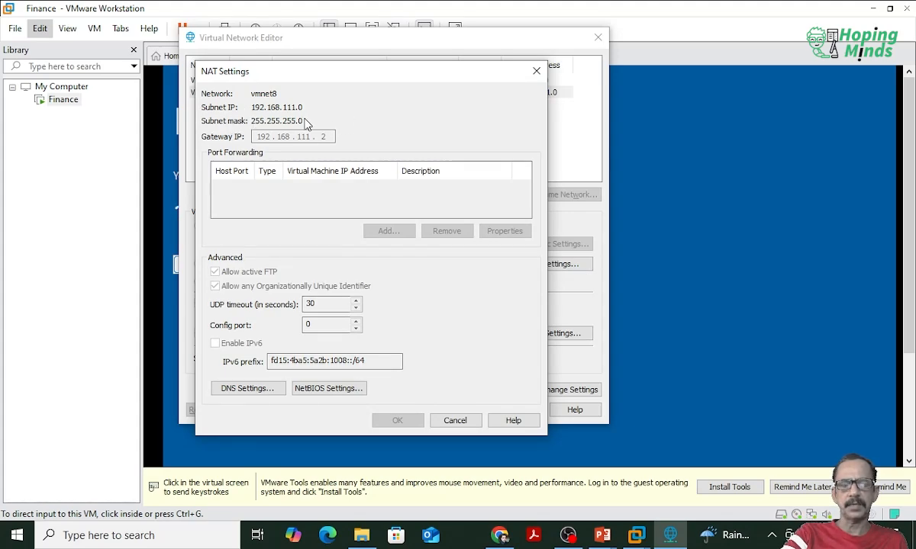
{"action": "left_click", "coordinate": [454, 424]}
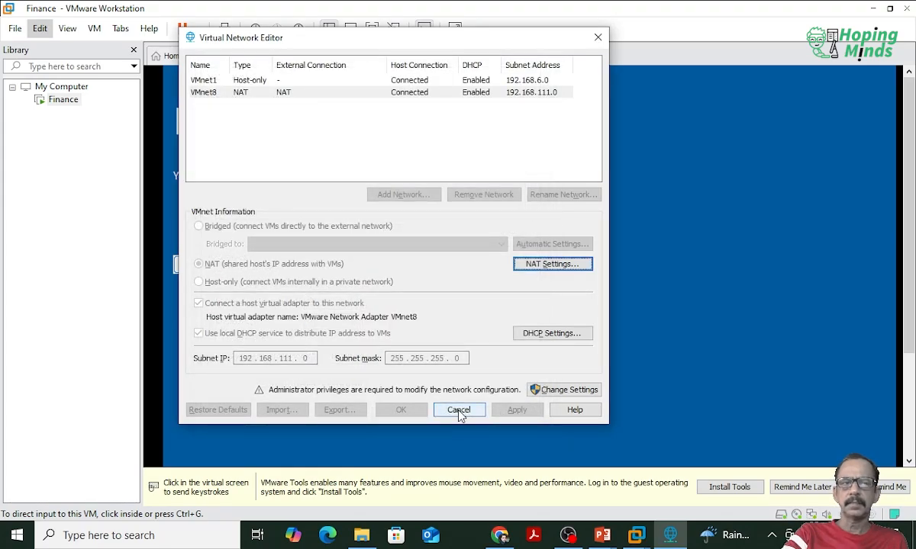
{"action": "left_click", "coordinate": [460, 412]}
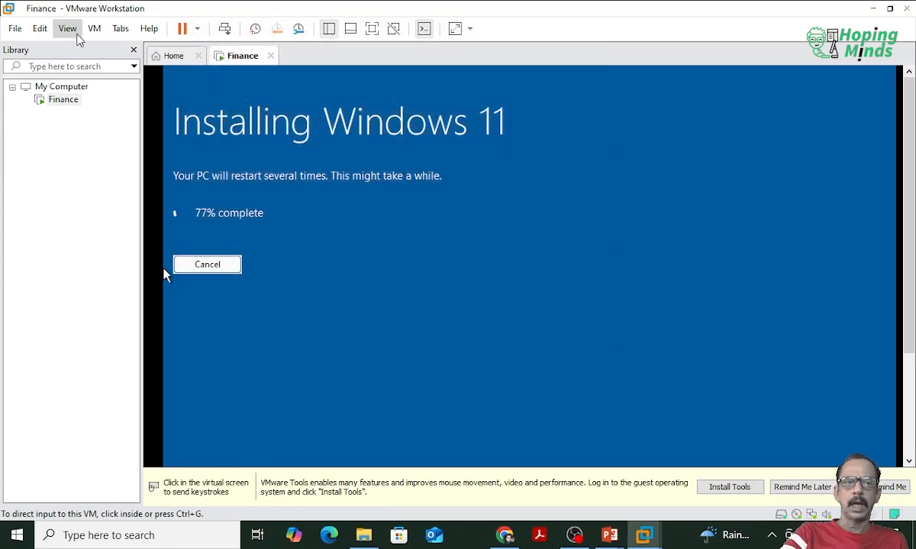
{"action": "left_click", "coordinate": [68, 32]}
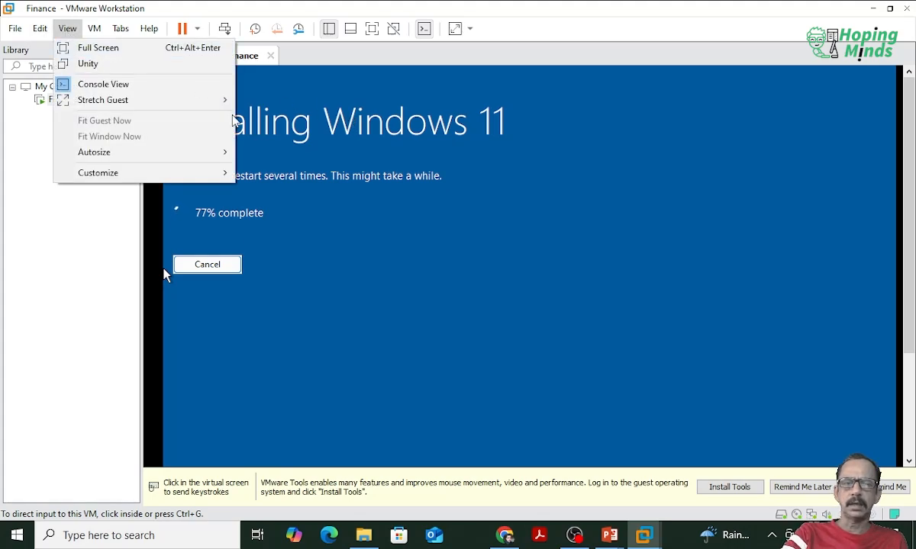
{"action": "mouse_move", "coordinate": [94, 28]}
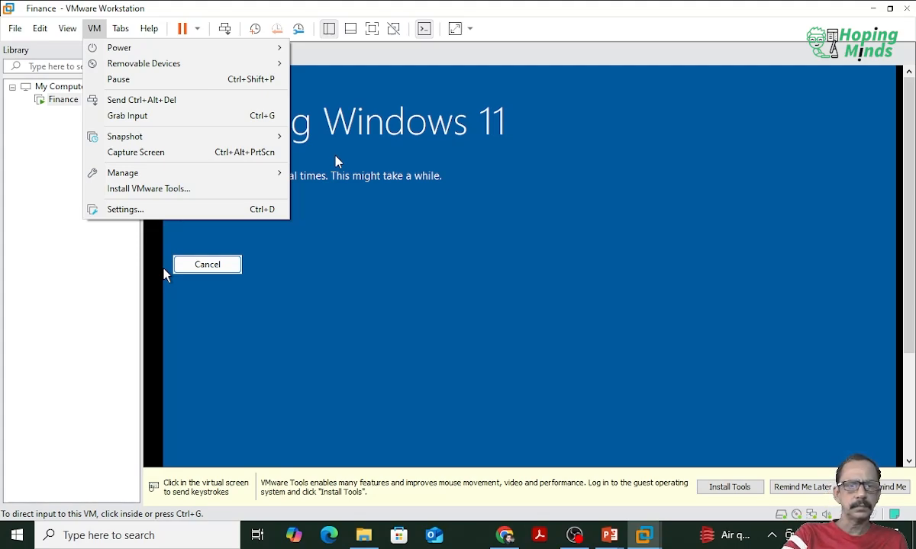
{"action": "mouse_move", "coordinate": [162, 182]}
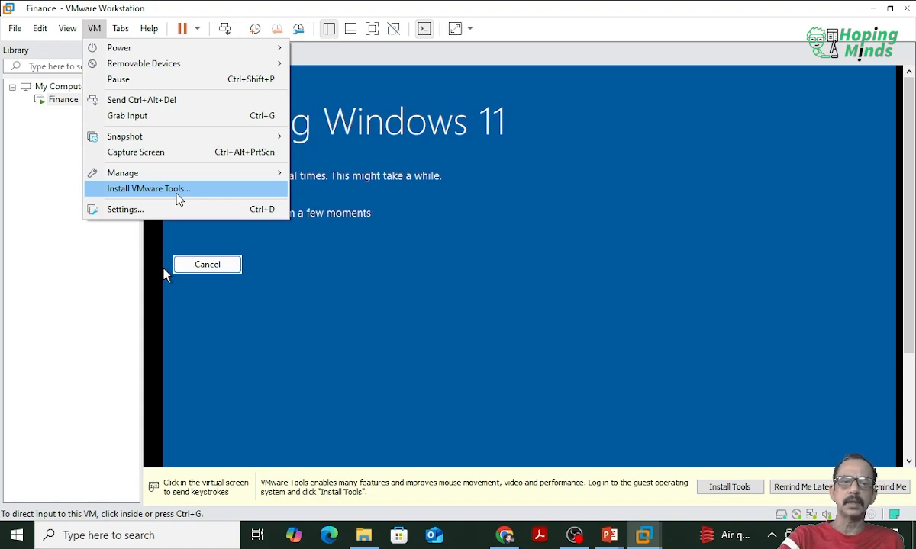
{"action": "left_click", "coordinate": [499, 171]}
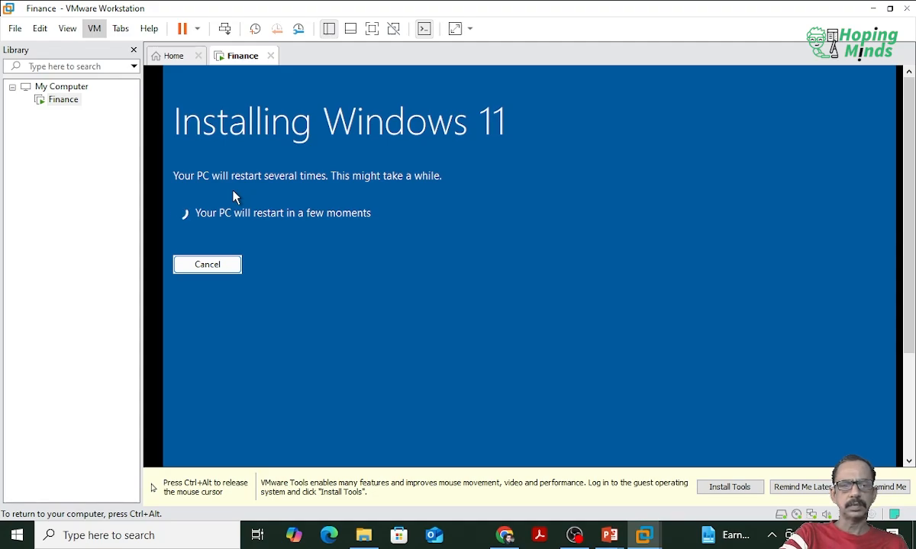
{"action": "key", "text": "ctrl+alt"}
{"action": "left_click", "coordinate": [176, 69]}
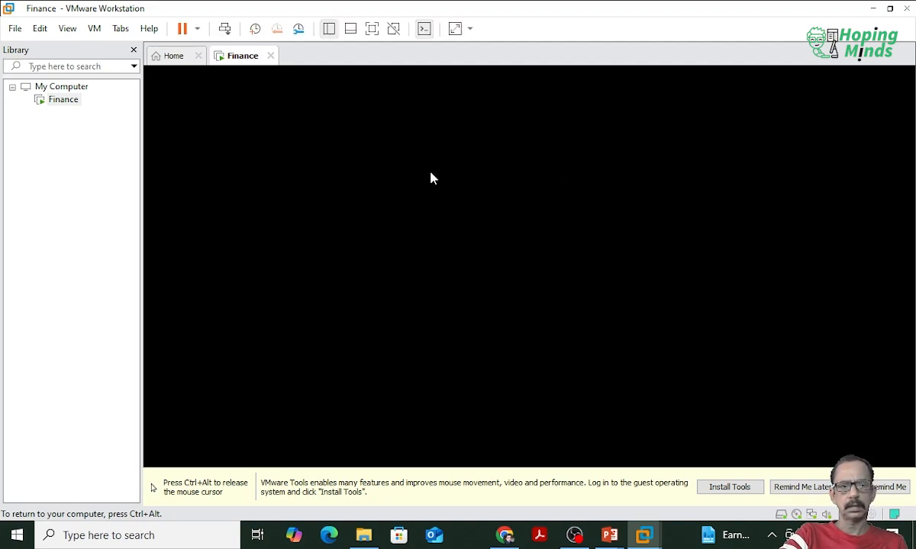
{"action": "key", "text": "ctrl+alt"}
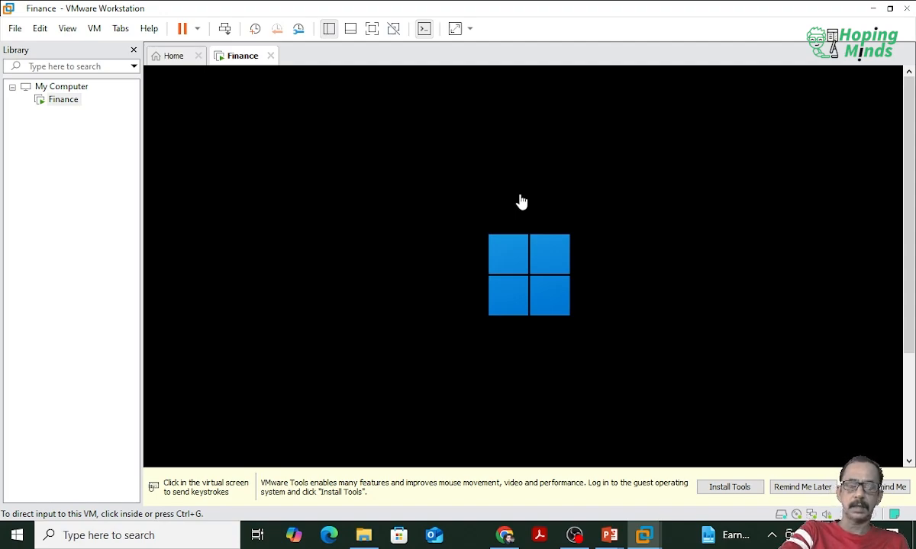
Step: Open the Finance virtual machine's settings and set its memory to 10088 MB
{"action": "left_click", "coordinate": [93, 29]}
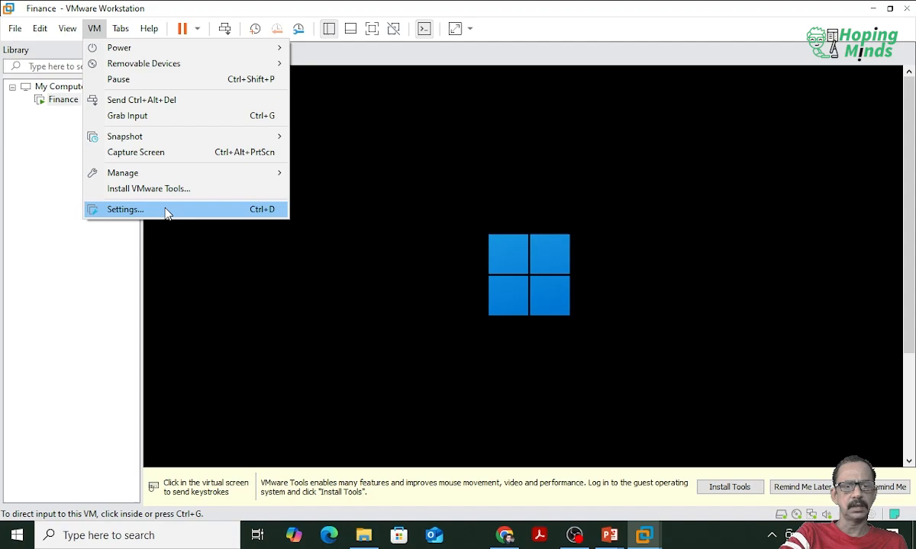
{"action": "left_click", "coordinate": [166, 212]}
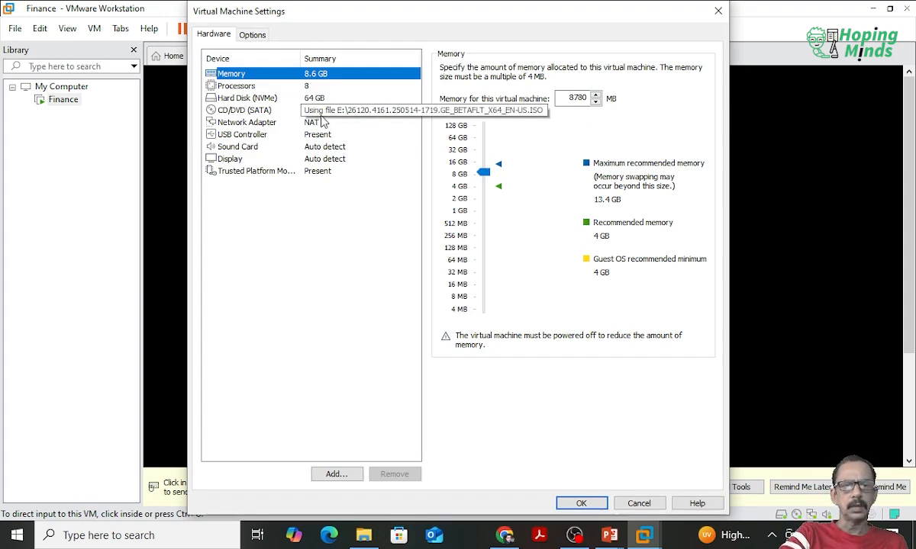
{"action": "left_click", "coordinate": [309, 88]}
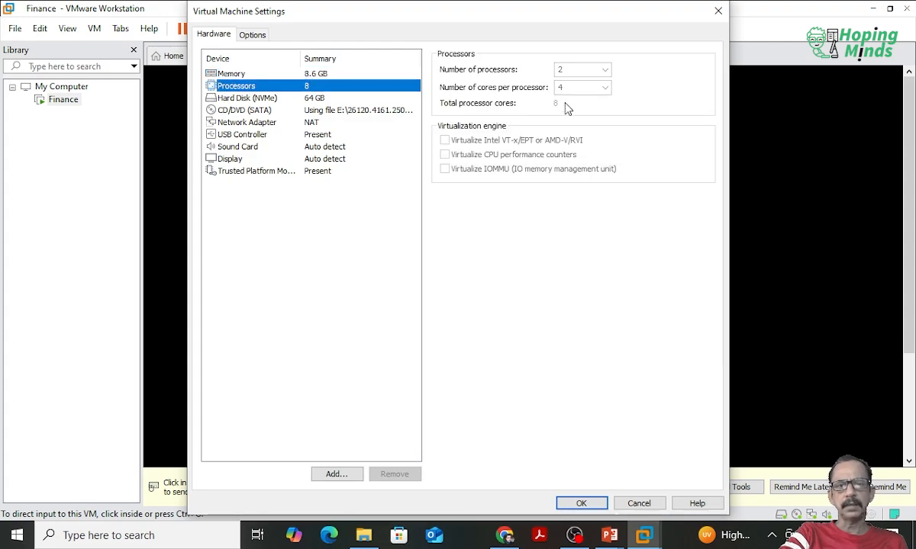
{"action": "left_click", "coordinate": [331, 76]}
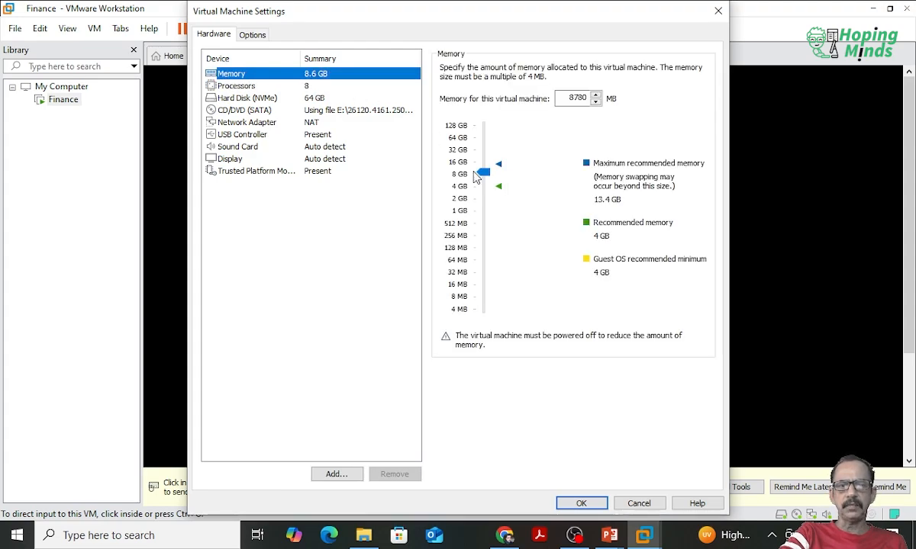
{"action": "left_click_drag", "start_coordinate": [483, 174], "coordinate": [483, 174]}
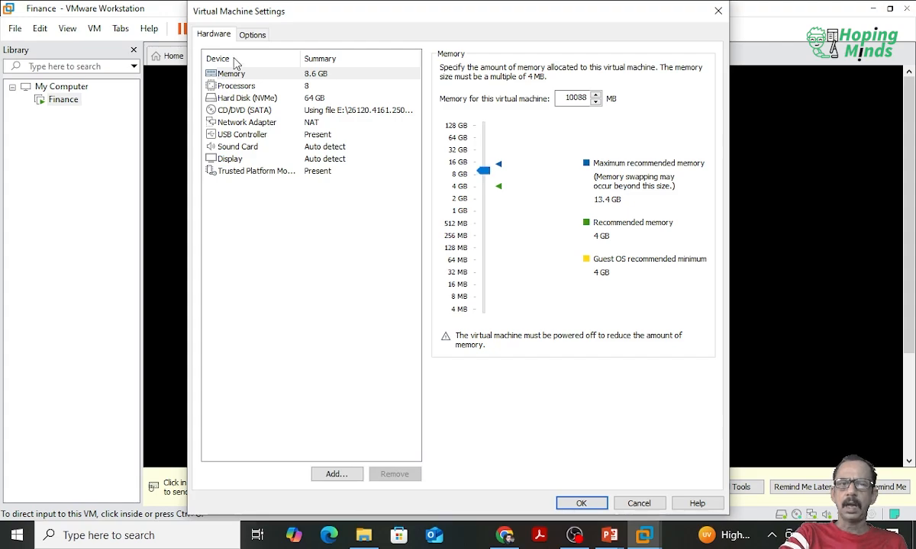
Step: Review the processor and hard disk settings, and browse the hardware types available to add without adding any device
{"action": "left_click", "coordinate": [269, 86]}
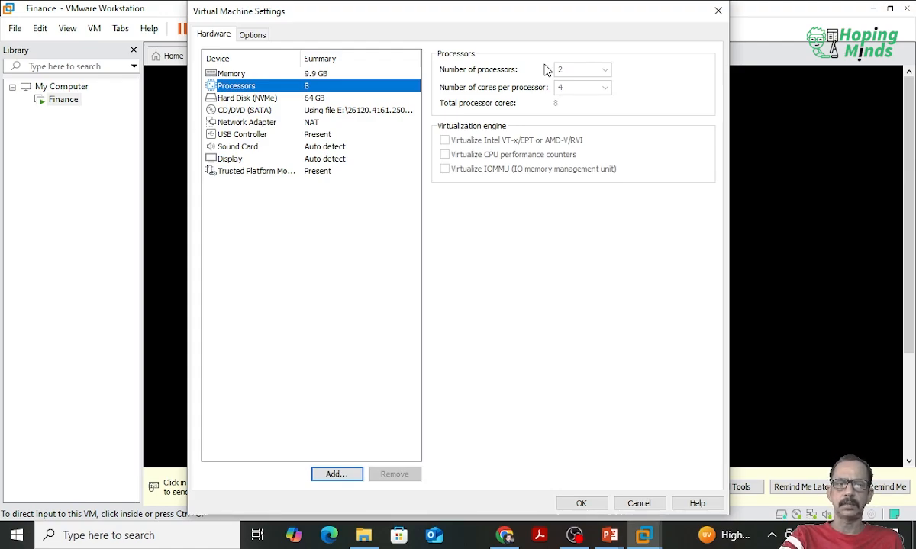
{"action": "left_click", "coordinate": [269, 99]}
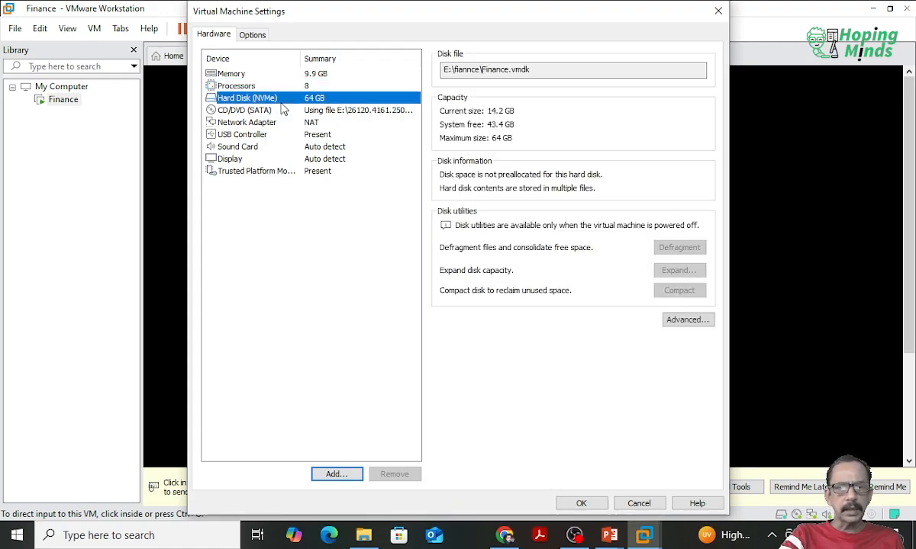
{"action": "left_click", "coordinate": [337, 474]}
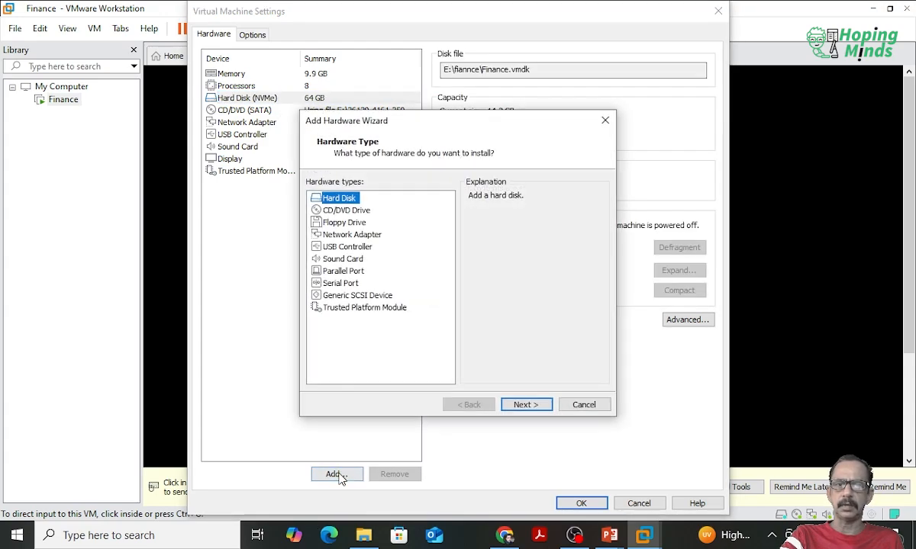
{"action": "left_click", "coordinate": [356, 236]}
{"action": "left_click", "coordinate": [354, 248]}
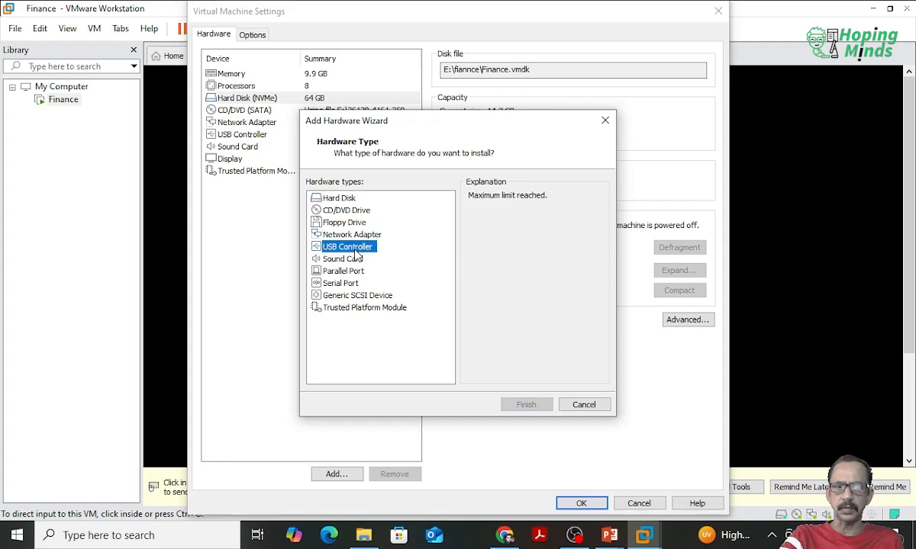
{"action": "left_click", "coordinate": [345, 260]}
{"action": "left_click", "coordinate": [348, 271]}
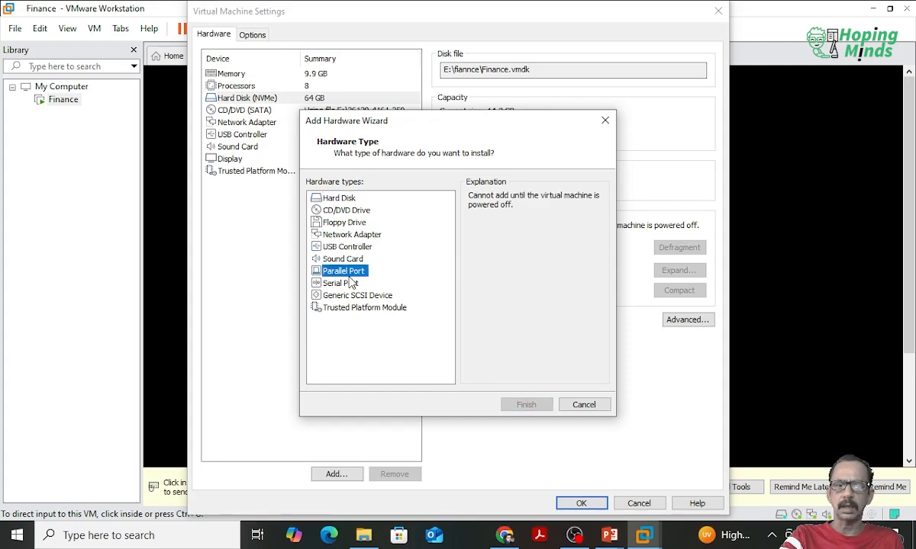
{"action": "left_click", "coordinate": [345, 283]}
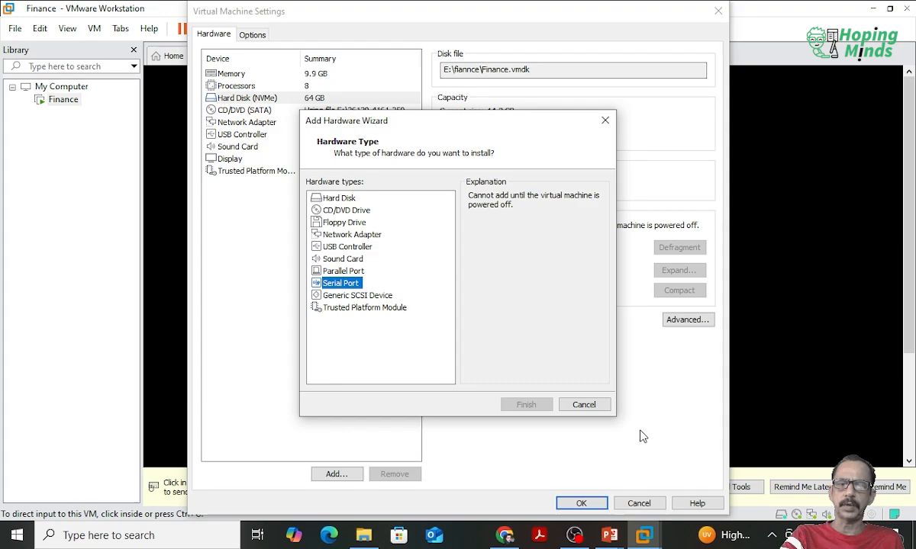
{"action": "left_click", "coordinate": [584, 404]}
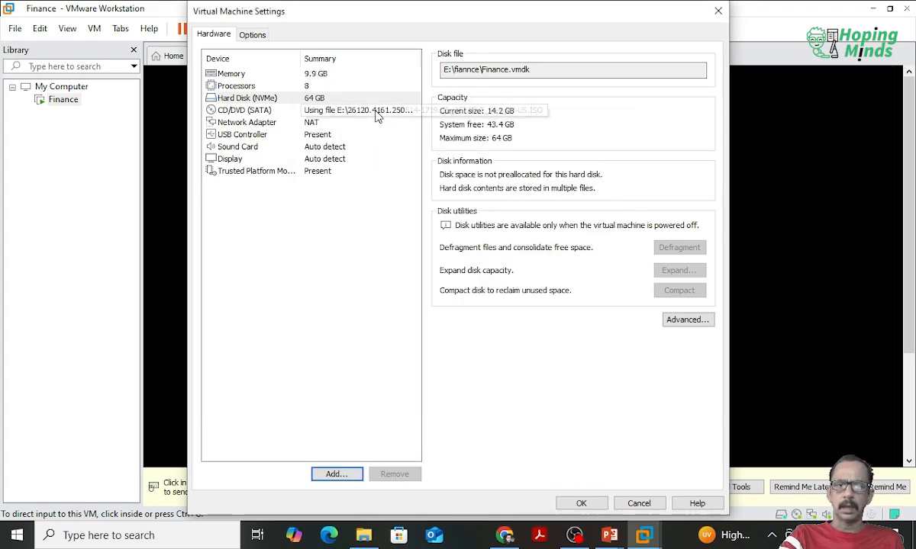
Step: Check the CD/DVD drive settings, and set the network adapter to Bridged with the physical network connection state replicated
{"action": "left_click", "coordinate": [376, 112]}
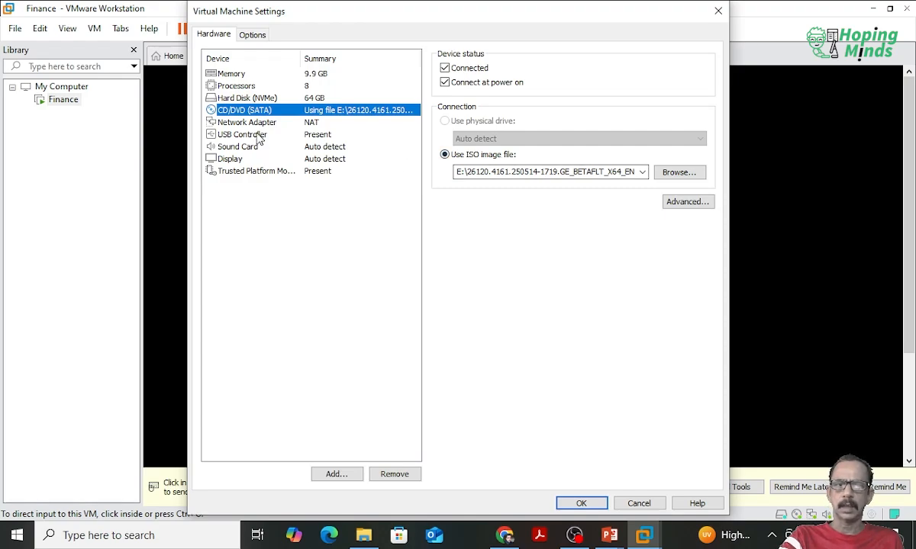
{"action": "left_click", "coordinate": [258, 125]}
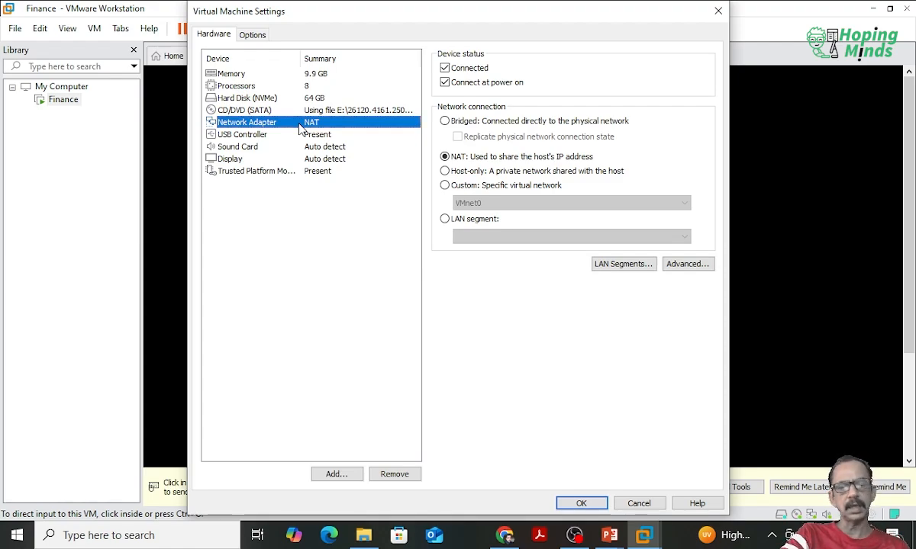
{"action": "left_click", "coordinate": [446, 123]}
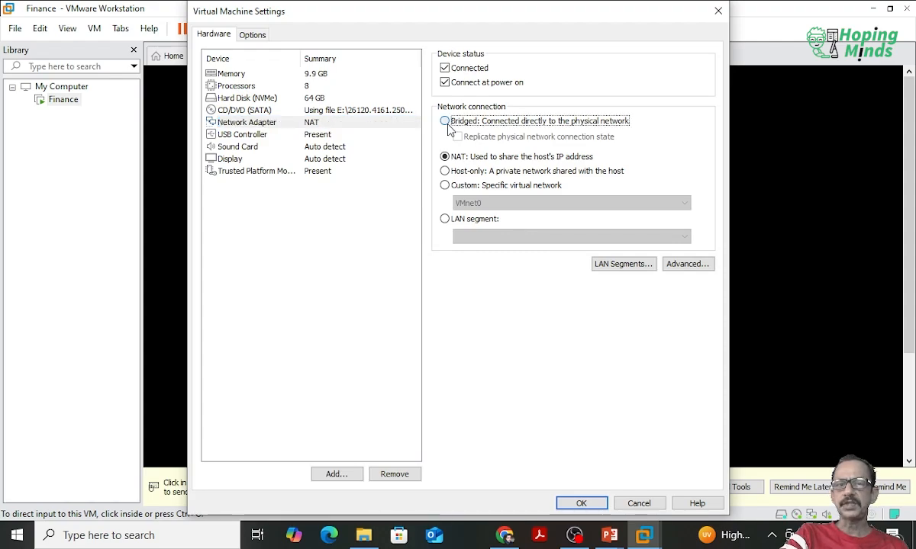
{"action": "left_click", "coordinate": [459, 142]}
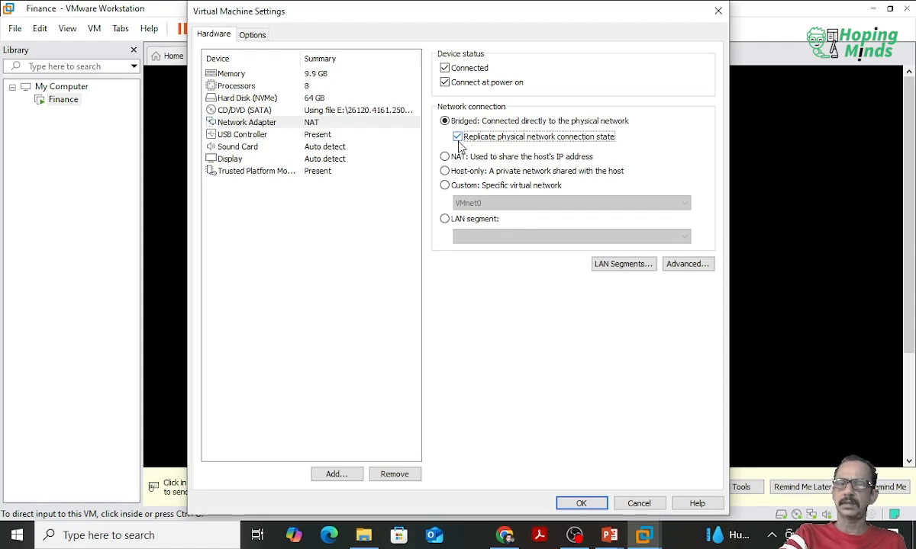
{"action": "left_click", "coordinate": [457, 157]}
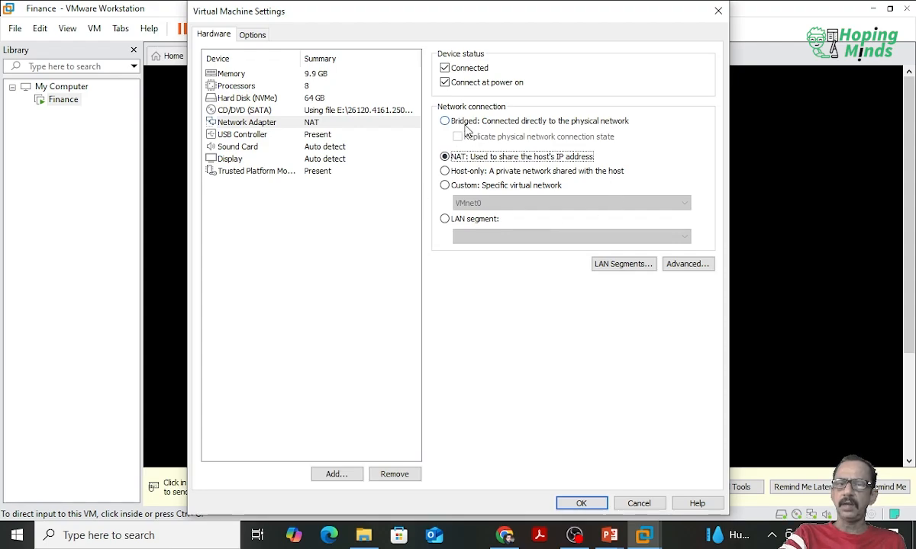
{"action": "left_click", "coordinate": [465, 124]}
{"action": "left_click", "coordinate": [461, 136]}
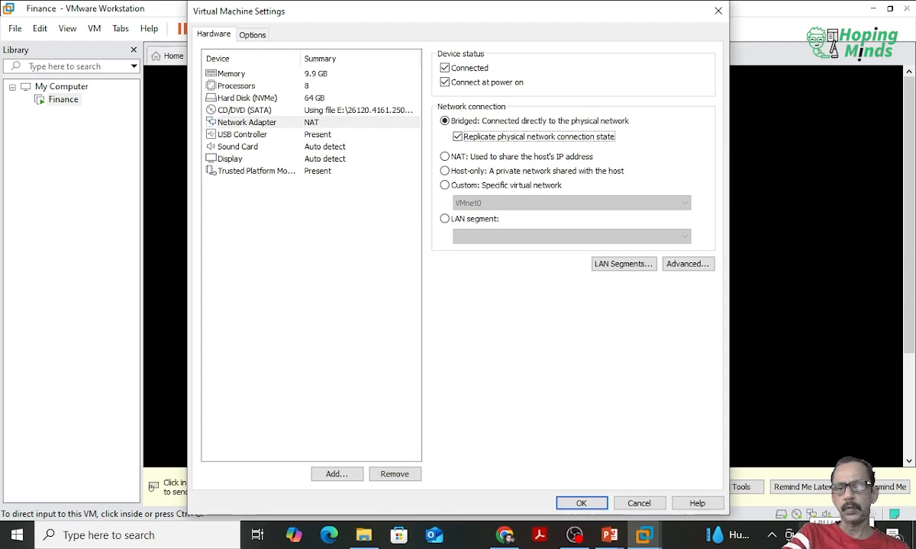
{"action": "left_click", "coordinate": [682, 542]}
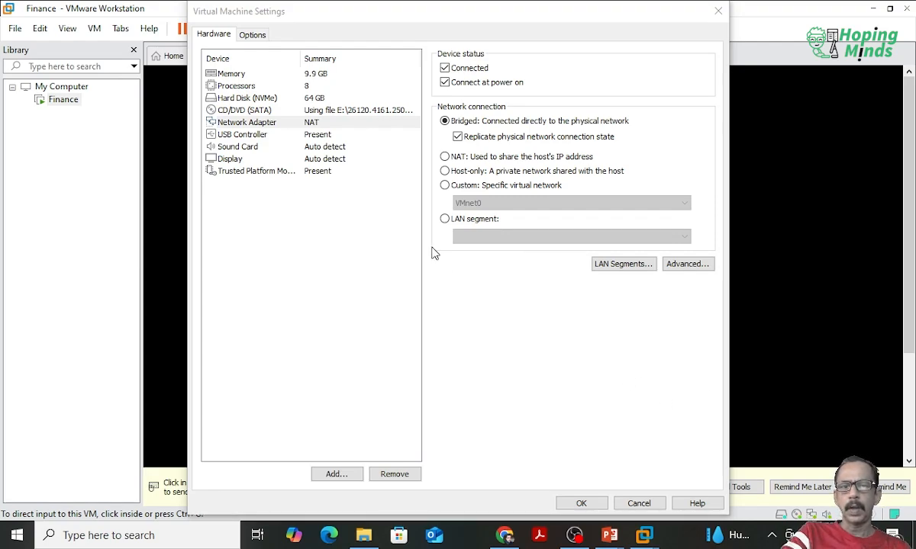
Step: Try the Host-only and Custom network connections, look through the specific virtual networks, and set the network adapter back to NAT
{"action": "left_click", "coordinate": [471, 174]}
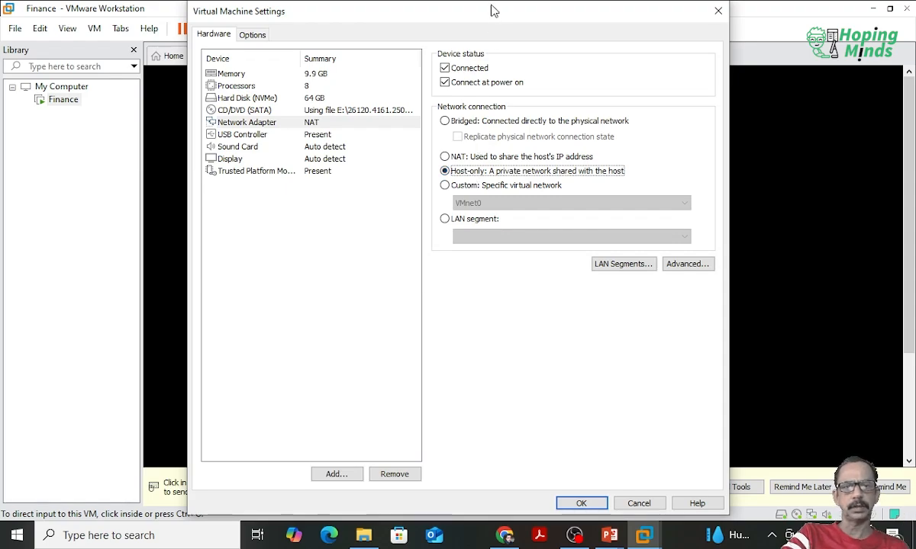
{"action": "mouse_move", "coordinate": [489, 18]}
{"action": "left_mouse_down"}
{"action": "mouse_move", "coordinate": [914, 142]}
{"action": "mouse_move", "coordinate": [429, 6]}
{"action": "mouse_move", "coordinate": [480, 13]}
{"action": "mouse_move", "coordinate": [472, 19]}
{"action": "left_mouse_up"}
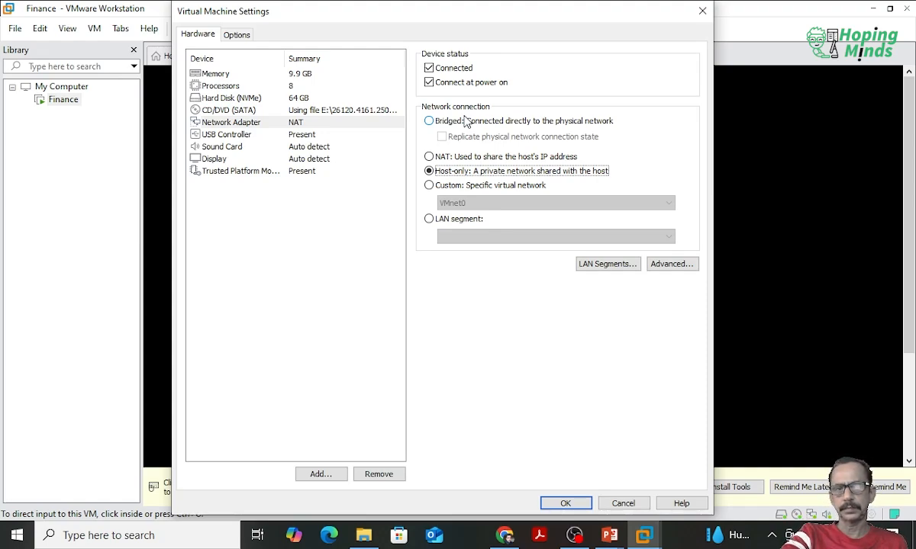
{"action": "left_click", "coordinate": [483, 187]}
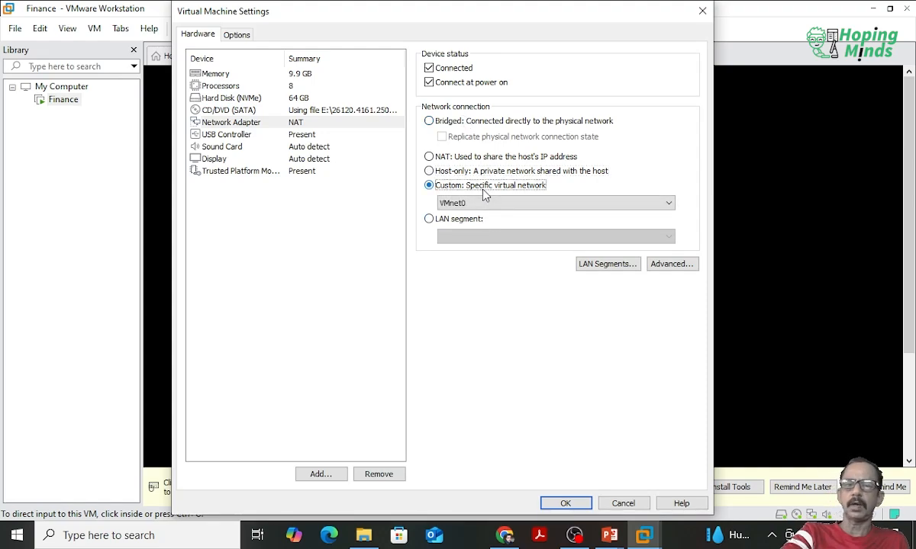
{"action": "left_click", "coordinate": [496, 203]}
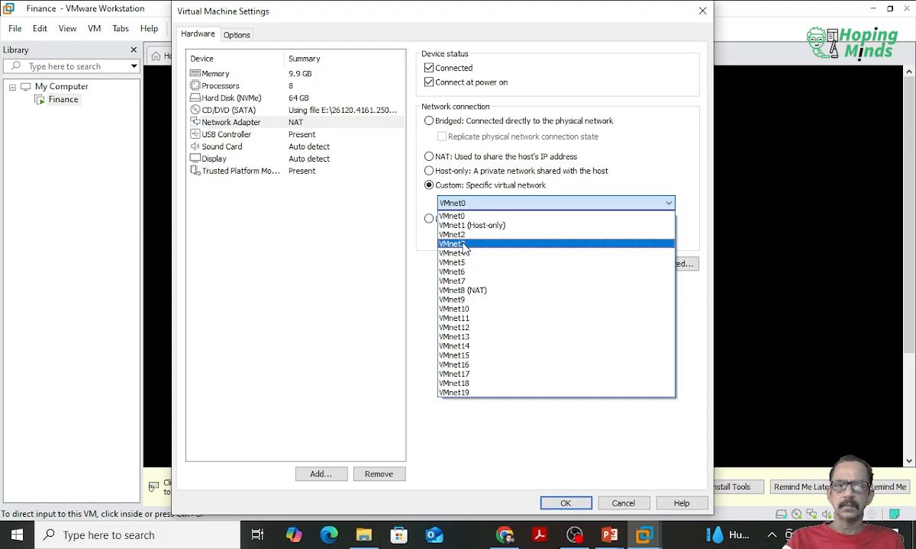
{"action": "left_click", "coordinate": [437, 162]}
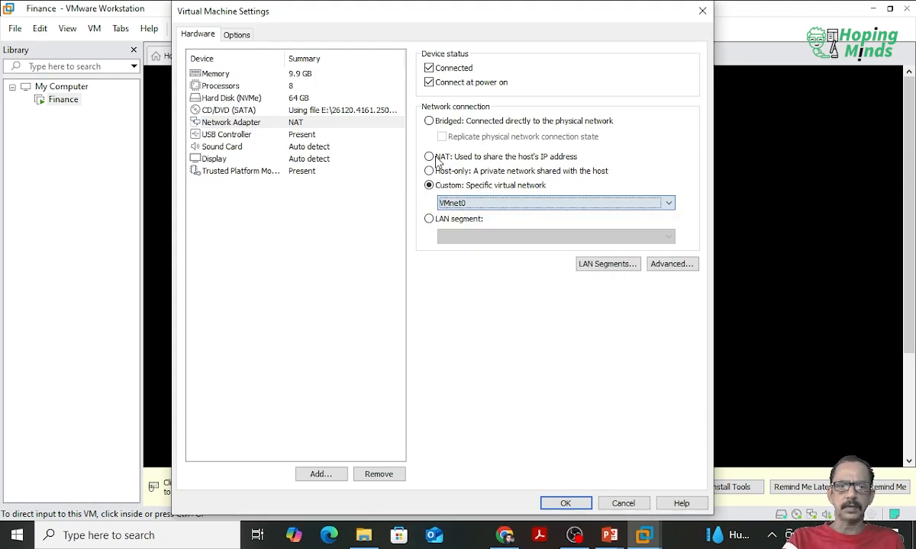
{"action": "left_click", "coordinate": [431, 157]}
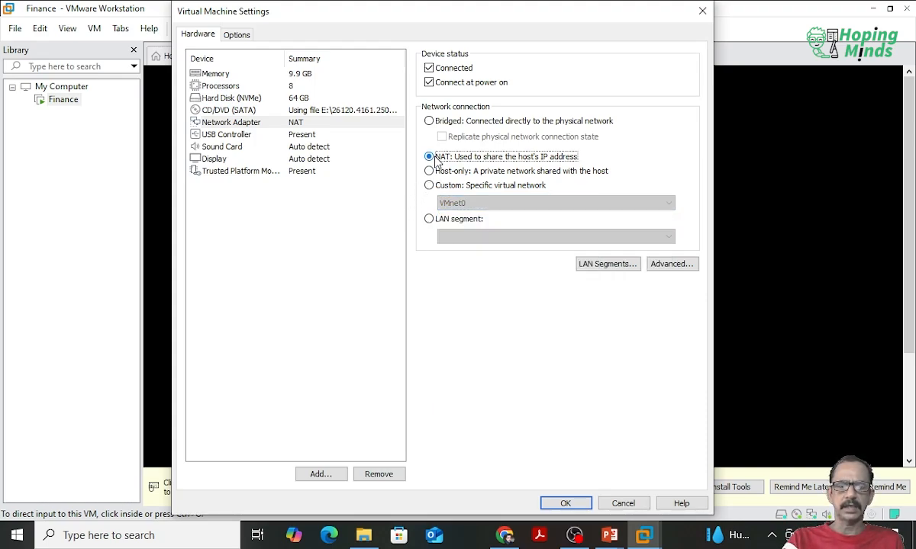
Step: Look at the USB controller, and set the sound card to use the host device Speakers (AB13X USB Audio)
{"action": "left_click", "coordinate": [238, 135]}
{"action": "left_click", "coordinate": [226, 144]}
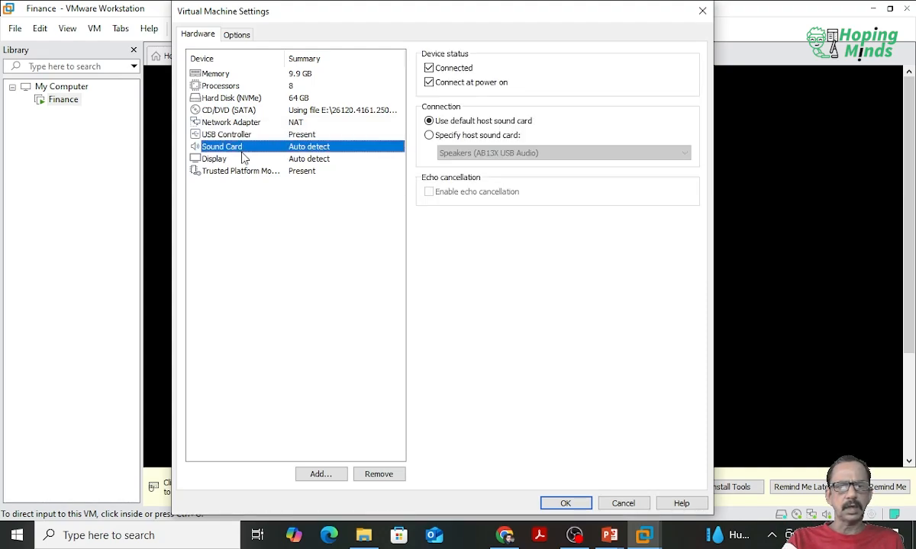
{"action": "left_click", "coordinate": [486, 139]}
{"action": "left_click", "coordinate": [491, 153]}
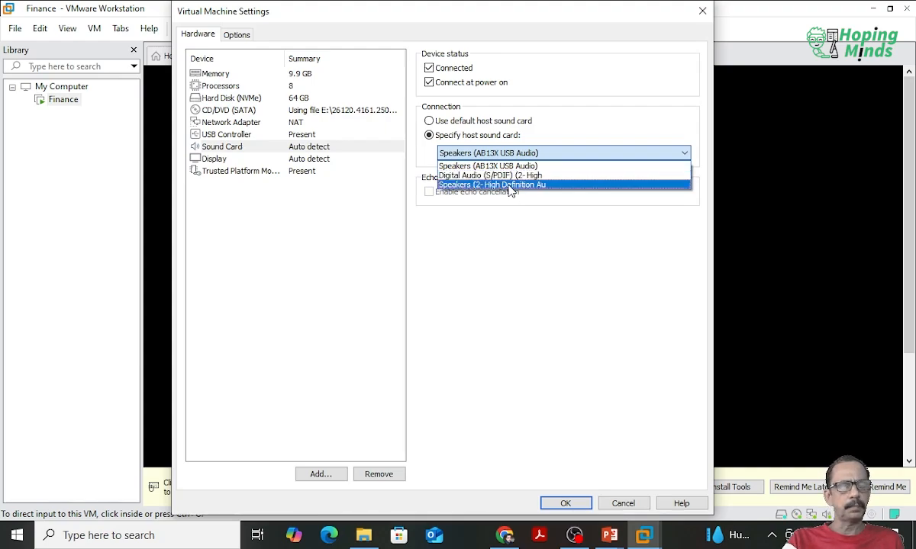
{"action": "left_click", "coordinate": [510, 235]}
Step: Review the display and Trusted Platform Module settings, and recheck the network adapter, hard disk, processors and memory
{"action": "left_click", "coordinate": [222, 161]}
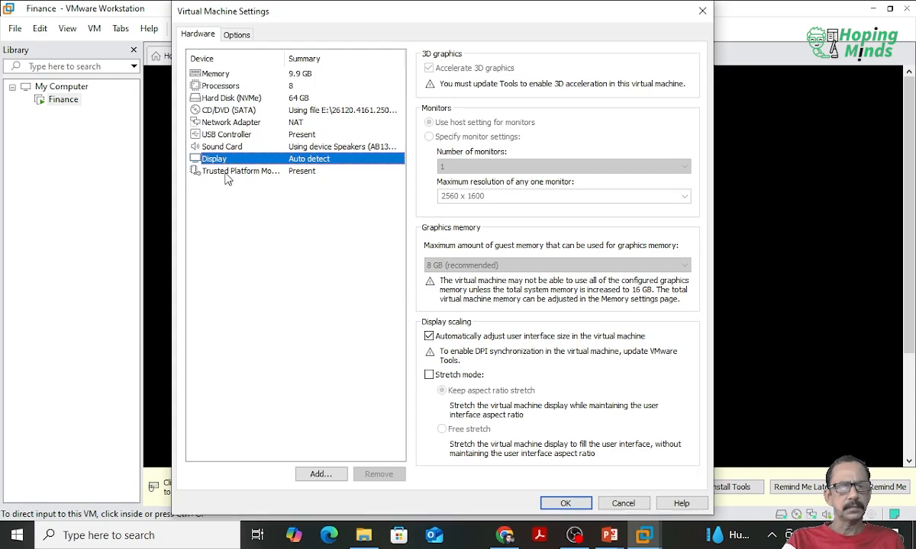
{"action": "left_click", "coordinate": [226, 177]}
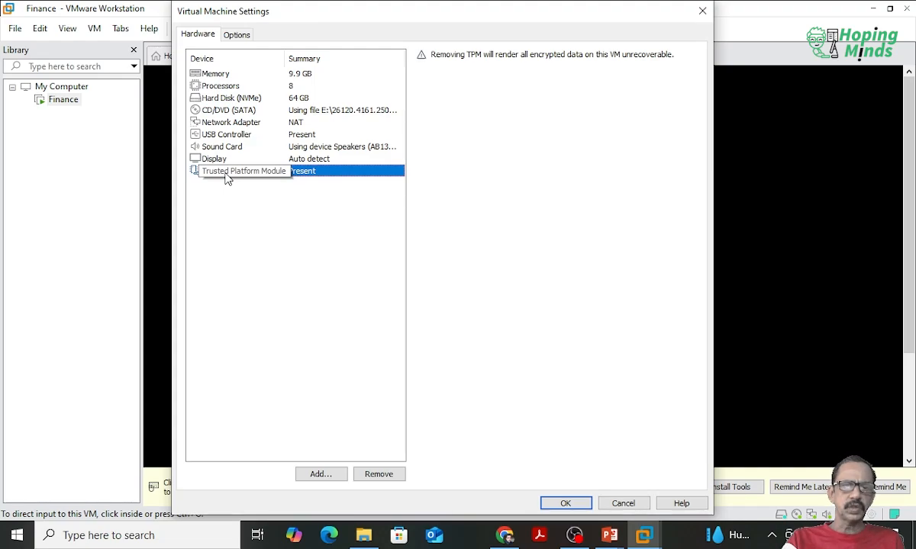
{"action": "left_click", "coordinate": [227, 123]}
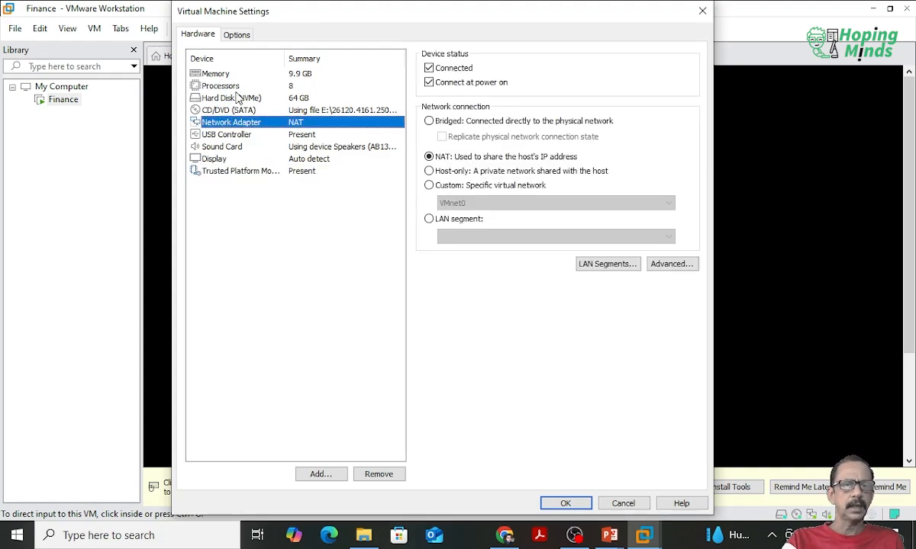
{"action": "left_click", "coordinate": [235, 96]}
{"action": "left_click", "coordinate": [237, 88]}
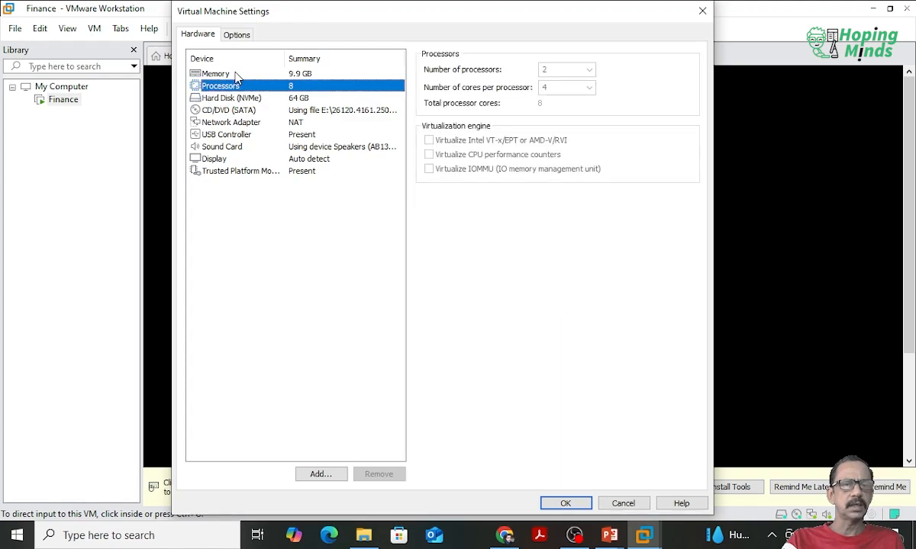
{"action": "left_click", "coordinate": [226, 75]}
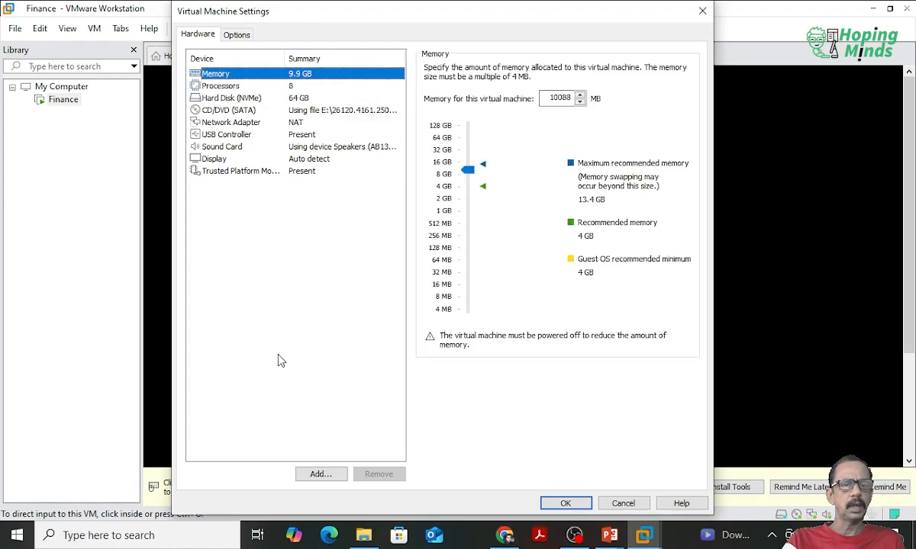
Step: Open and cancel the Add Hardware Wizard, and close the virtual machine settings without saving the changes
{"action": "left_click", "coordinate": [322, 474]}
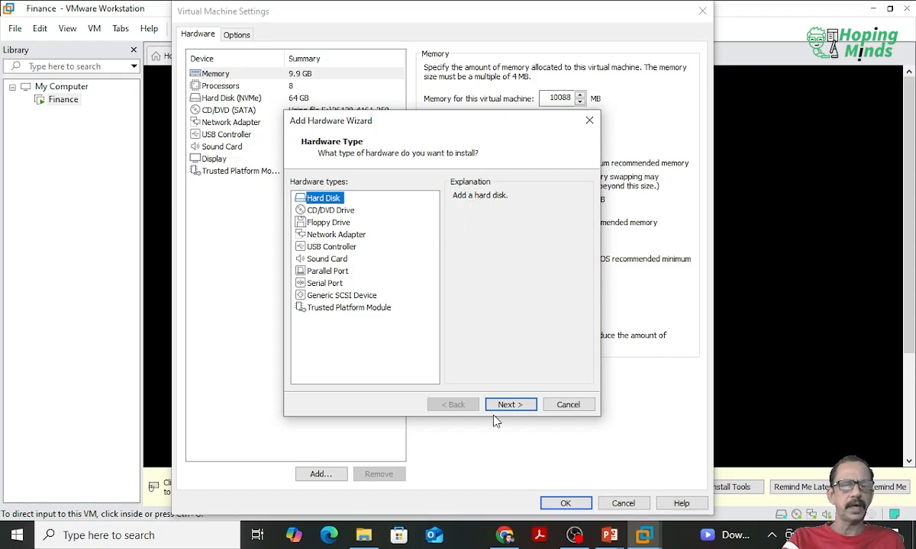
{"action": "left_click", "coordinate": [568, 404]}
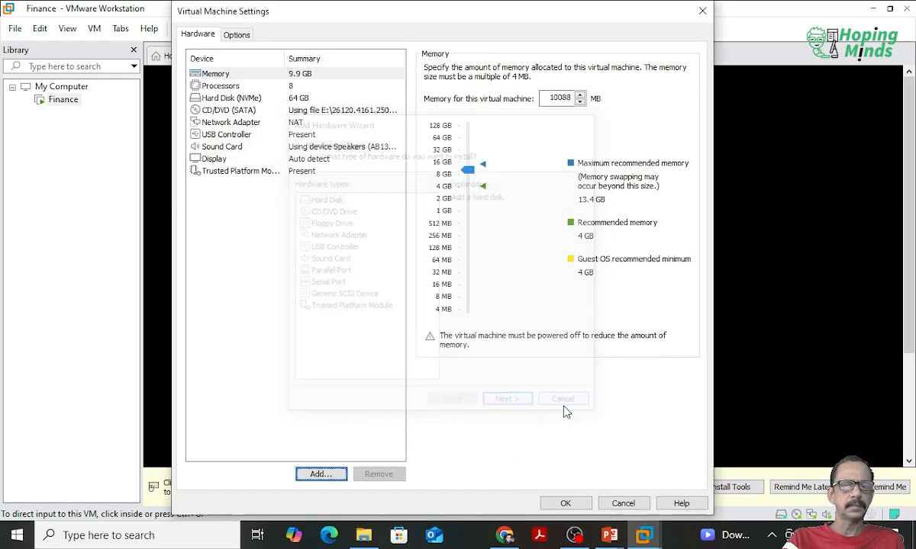
{"action": "left_click", "coordinate": [624, 504]}
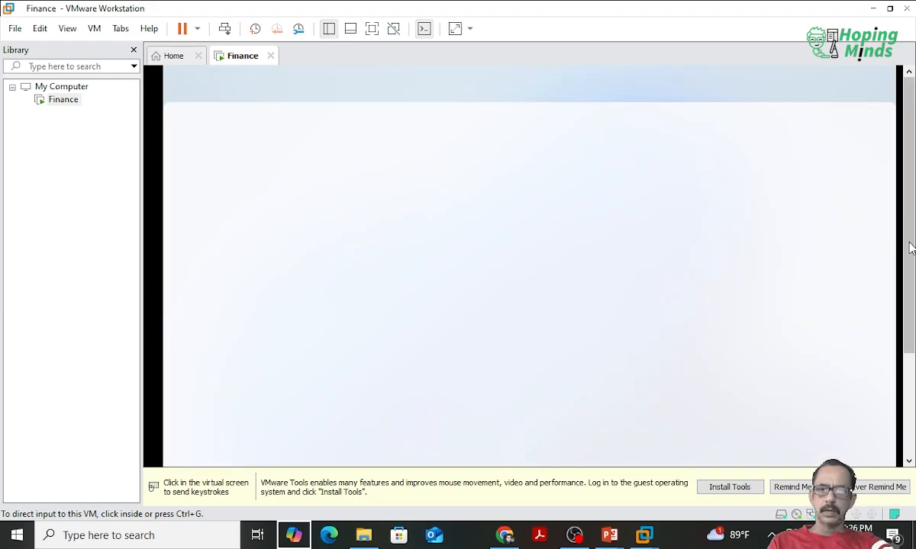
Step: Confirm United States as the country or region in the Windows setup and continue to the keyboard layout page
{"action": "left_click_drag", "start_coordinate": [908, 310], "coordinate": [908, 317]}
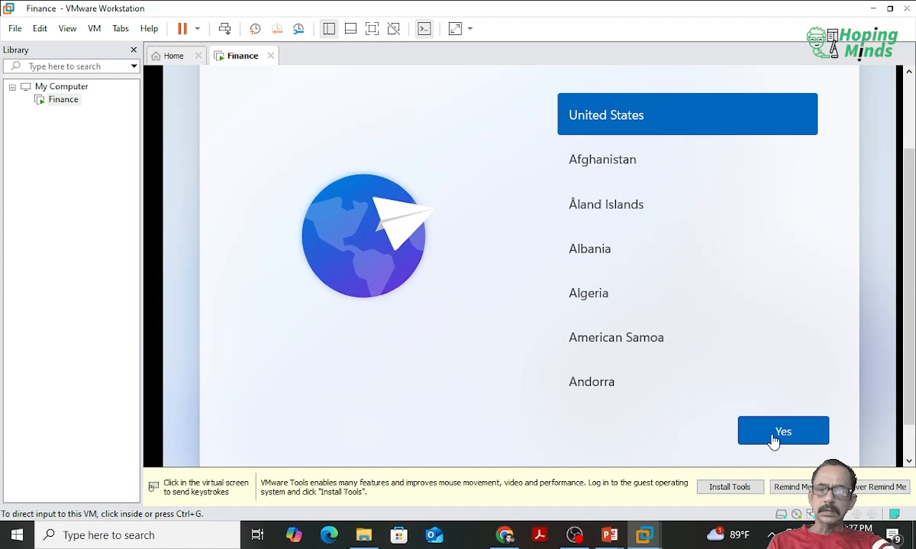
{"action": "left_click", "coordinate": [775, 438]}
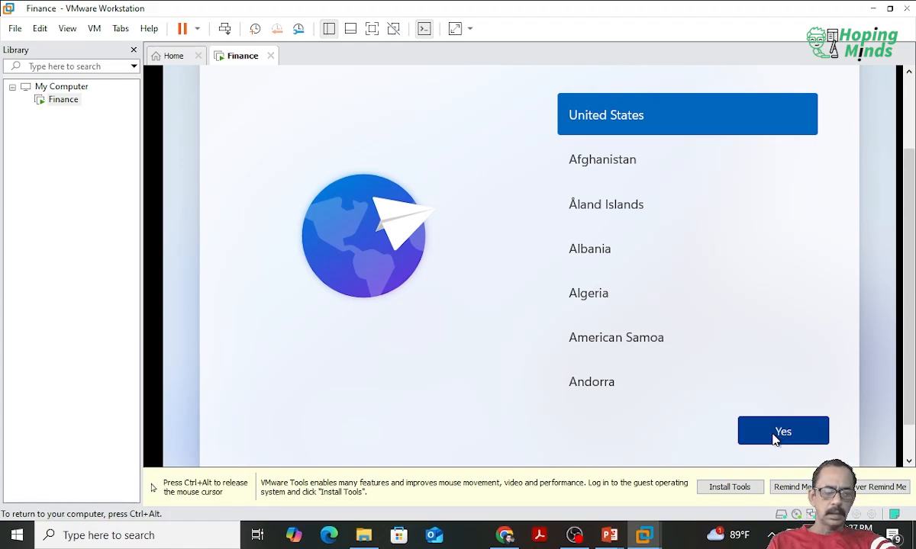
{"action": "left_click", "coordinate": [773, 435]}
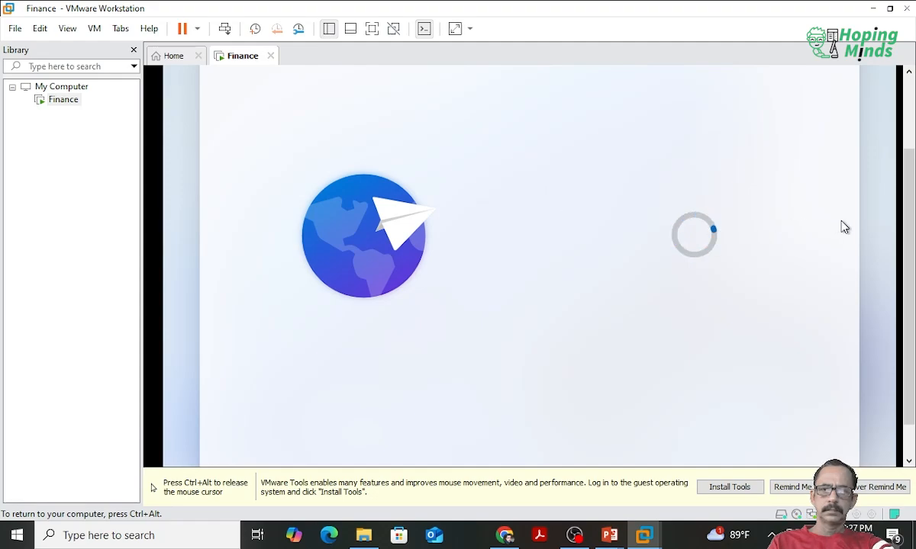
{"action": "key", "text": "ctrl+alt"}
{"action": "mouse_move", "coordinate": [906, 256]}
{"action": "left_mouse_down"}
{"action": "mouse_move", "coordinate": [901, 187]}
{"action": "mouse_move", "coordinate": [904, 268]}
{"action": "mouse_move", "coordinate": [898, 200]}
{"action": "mouse_move", "coordinate": [912, 275]}
{"action": "mouse_move", "coordinate": [913, 261]}
{"action": "left_mouse_up"}
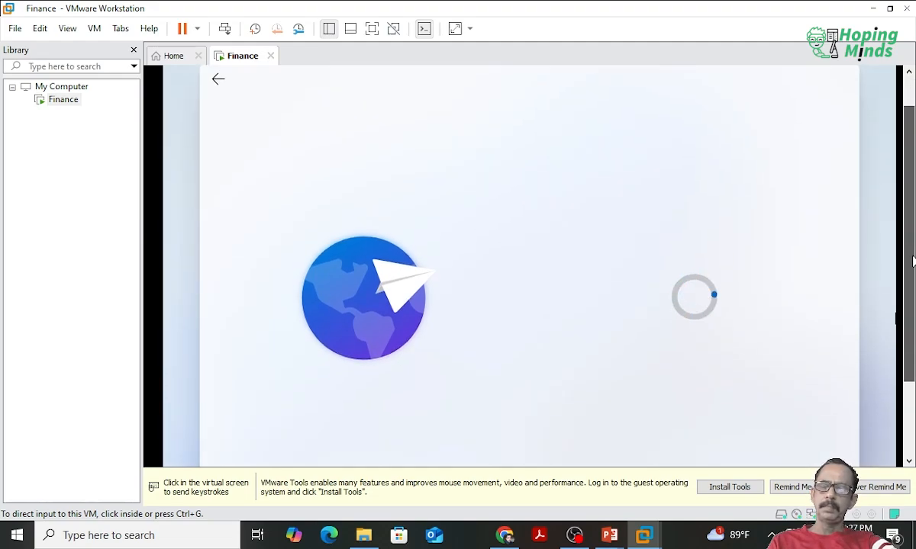
{"action": "left_click", "coordinate": [503, 233]}
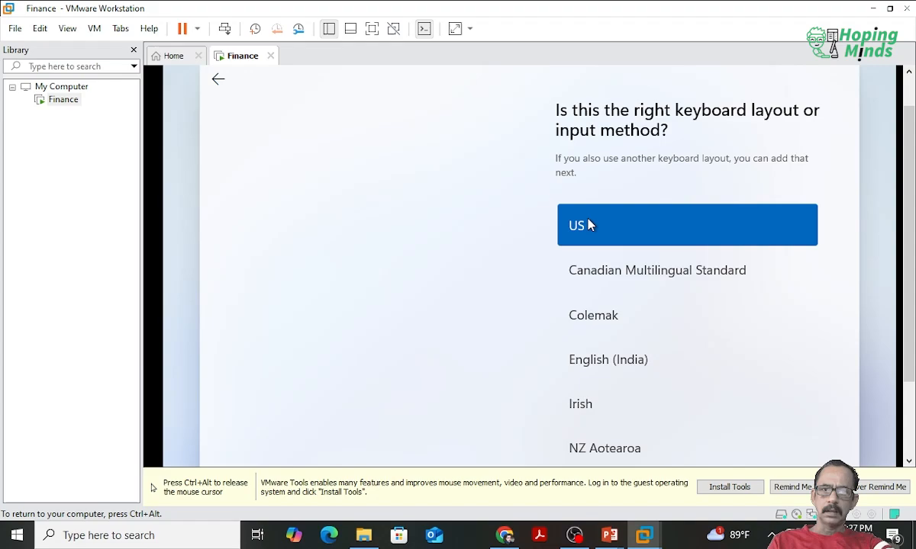
Step: Confirm US as the keyboard layout in the Windows setup and skip adding a second layout
{"action": "key", "text": "ctrl+alt"}
{"action": "left_click_drag", "start_coordinate": [907, 209], "coordinate": [911, 320]}
{"action": "left_click", "coordinate": [804, 392]}
{"action": "left_click", "coordinate": [789, 405]}
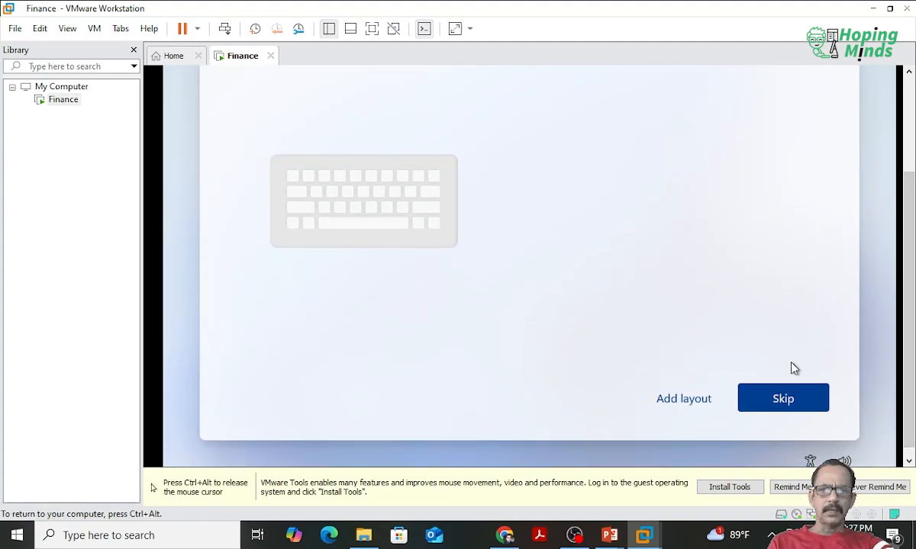
{"action": "left_click", "coordinate": [788, 399]}
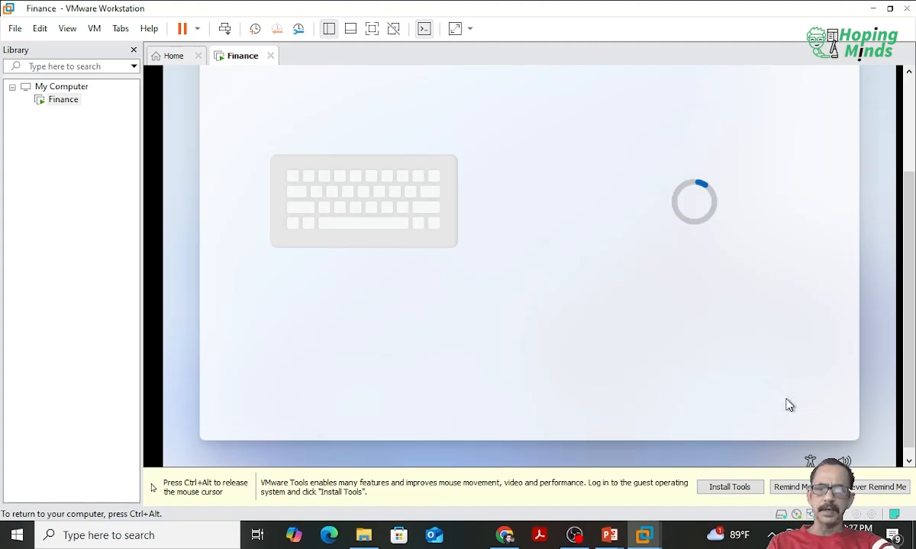
Step: Once the update check is over, name the device server and continue the Windows setup
{"action": "key", "text": "ctrl+alt"}
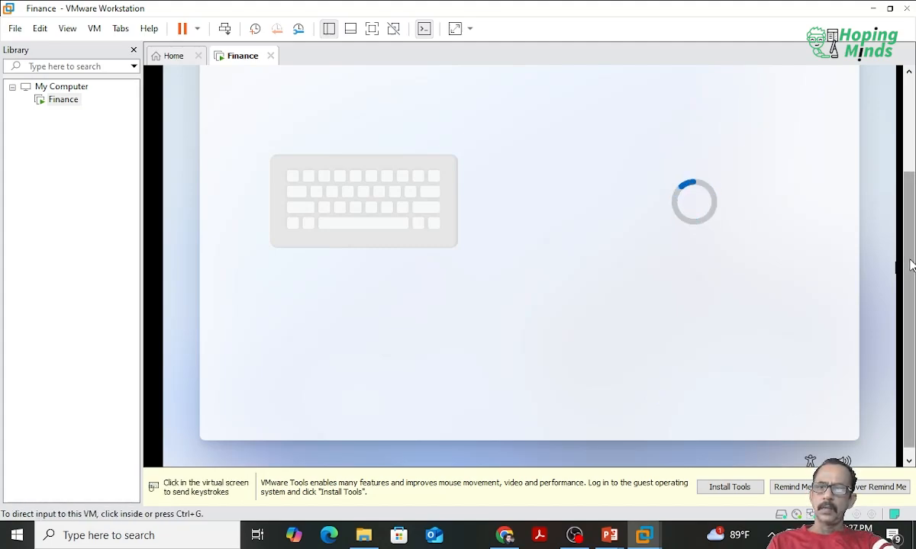
{"action": "left_click_drag", "start_coordinate": [908, 261], "coordinate": [911, 211]}
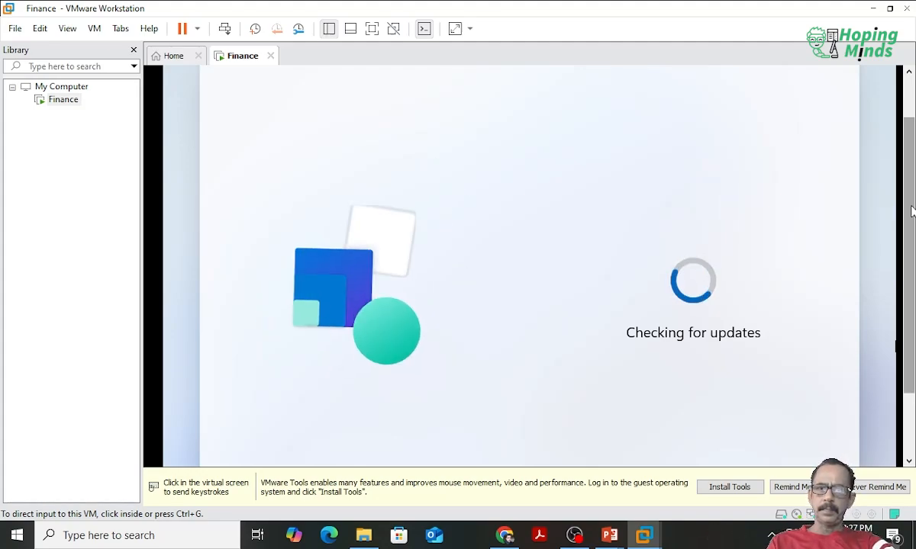
{"action": "mouse_move", "coordinate": [912, 210]}
{"action": "left_mouse_down"}
{"action": "mouse_move", "coordinate": [911, 260]}
{"action": "mouse_move", "coordinate": [912, 191]}
{"action": "mouse_move", "coordinate": [913, 203]}
{"action": "left_mouse_up"}
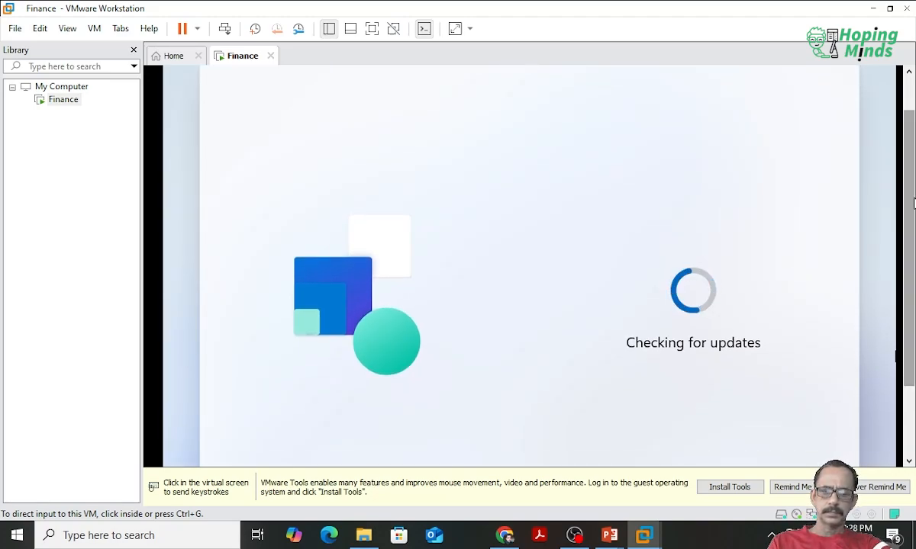
{"action": "left_click", "coordinate": [675, 139]}
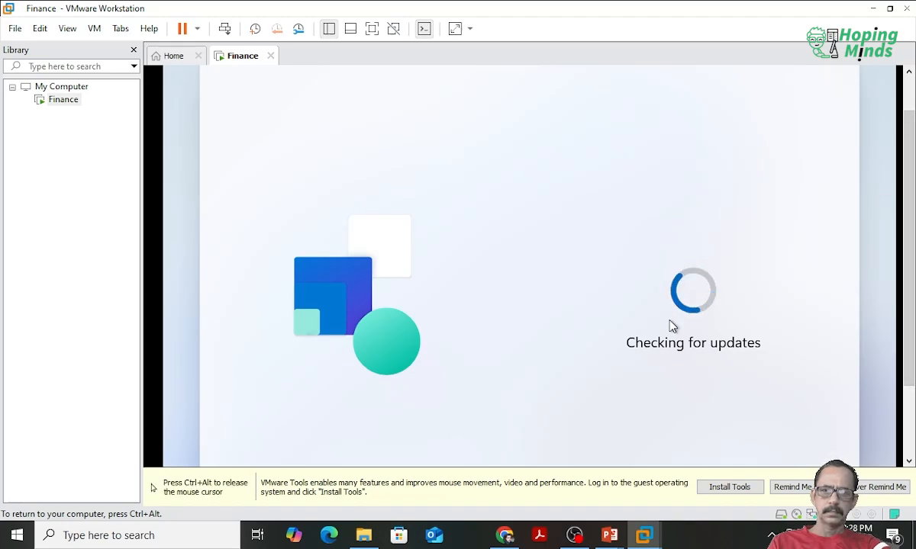
{"action": "key", "text": "ctrl+alt"}
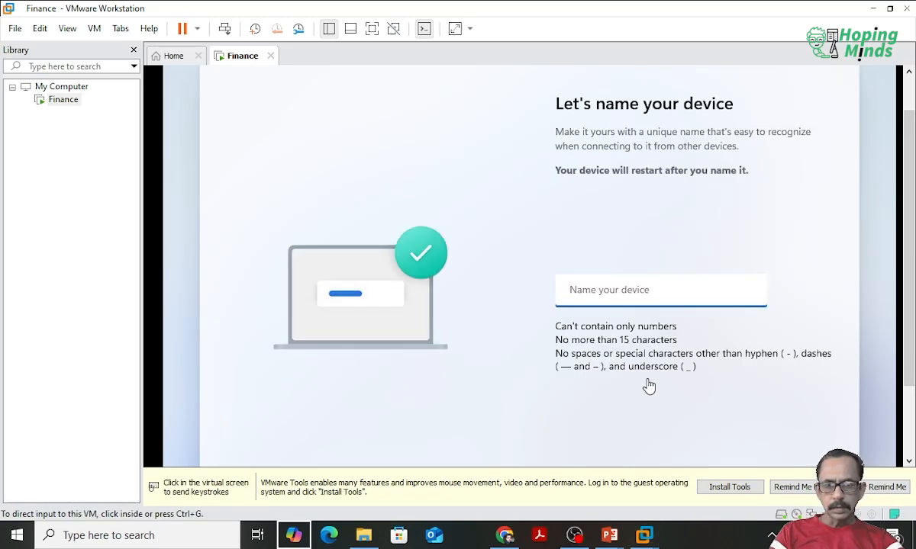
{"action": "left_click", "coordinate": [649, 294]}
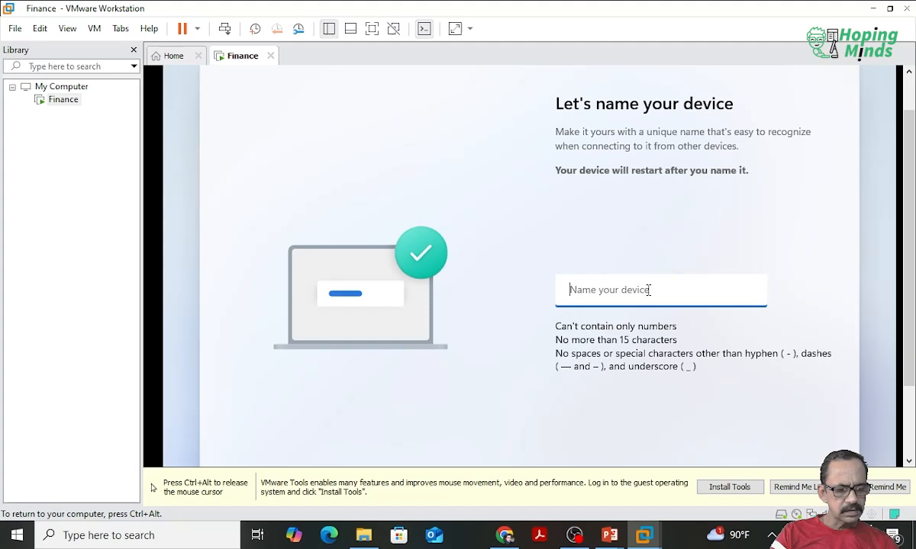
{"action": "type", "text": "server"}
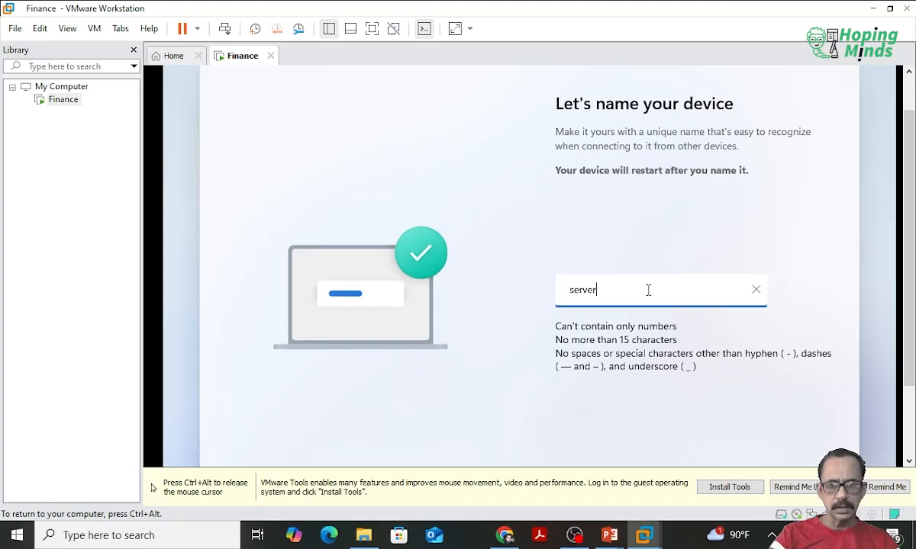
{"action": "key", "text": "ctrl+alt"}
{"action": "left_click_drag", "start_coordinate": [908, 327], "coordinate": [908, 405]}
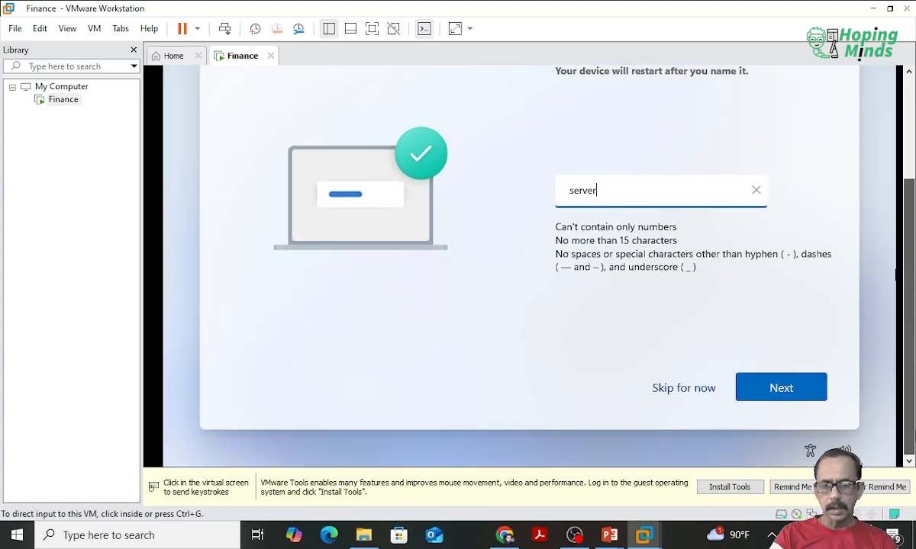
{"action": "left_click", "coordinate": [821, 419]}
{"action": "left_click", "coordinate": [788, 391]}
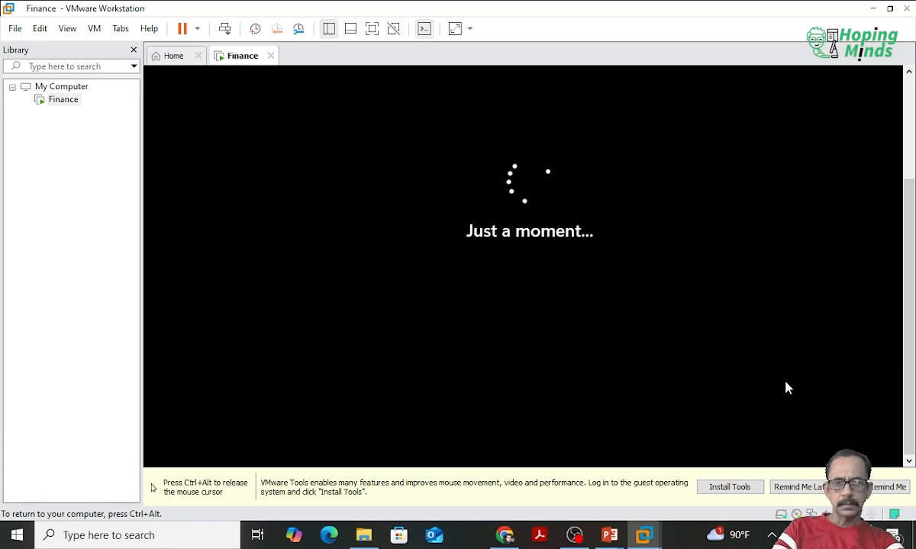
Step: After the restart, choose to set up the device for personal use and continue
{"action": "key", "text": "ctrl+alt"}
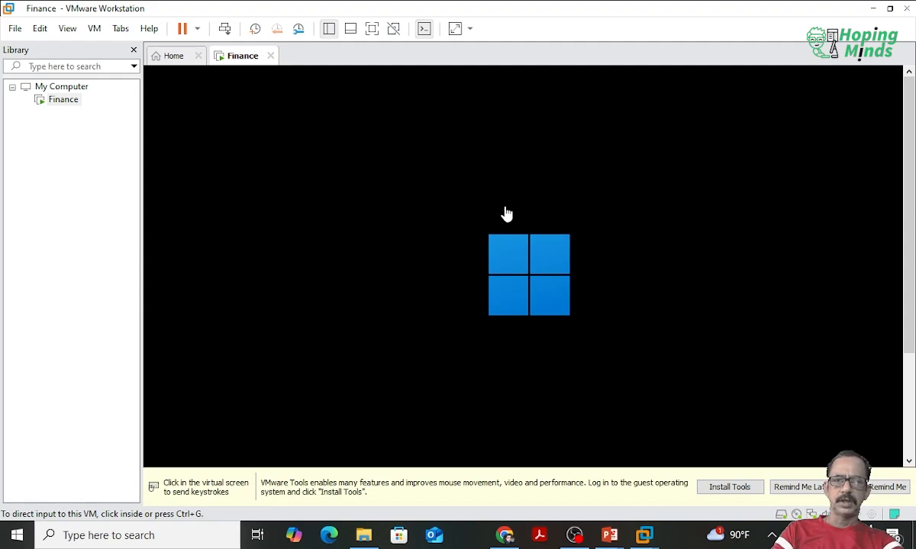
{"action": "left_click_drag", "start_coordinate": [912, 236], "coordinate": [915, 319]}
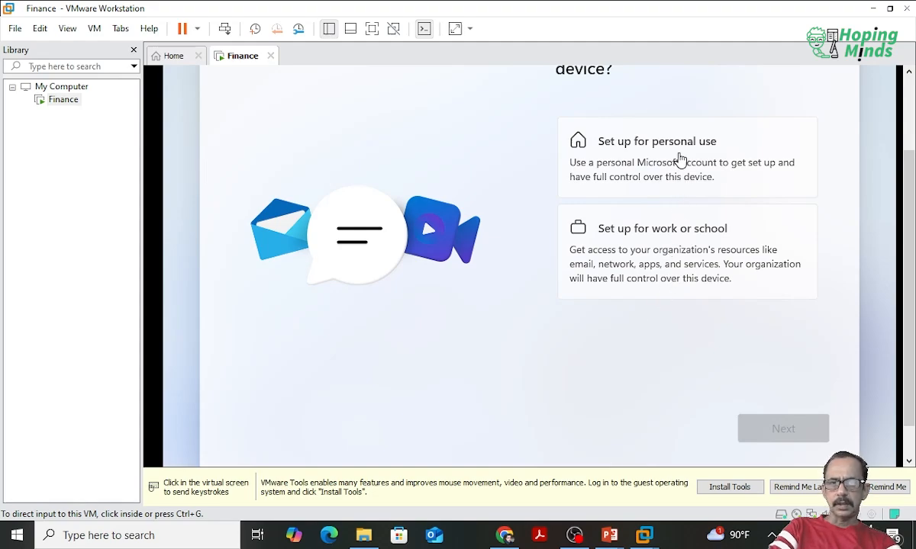
{"action": "left_click", "coordinate": [680, 159]}
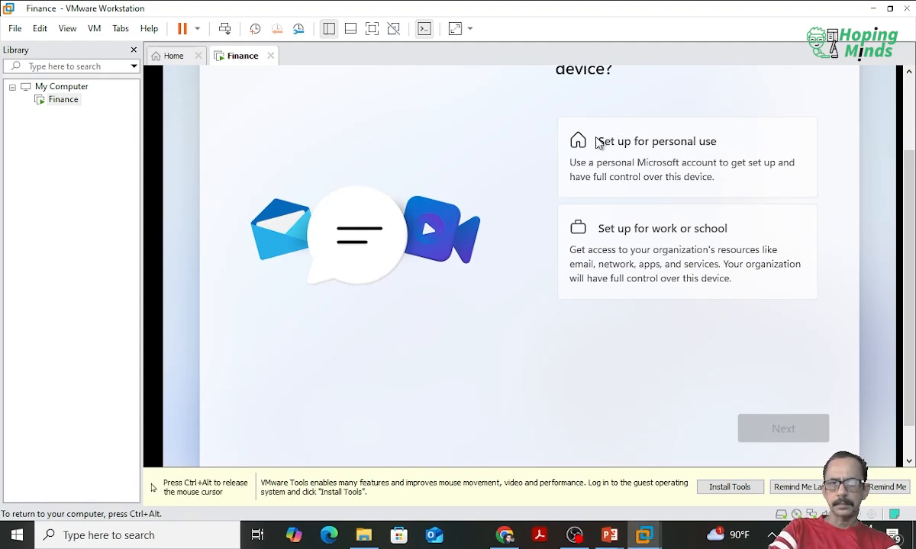
{"action": "left_click", "coordinate": [618, 151]}
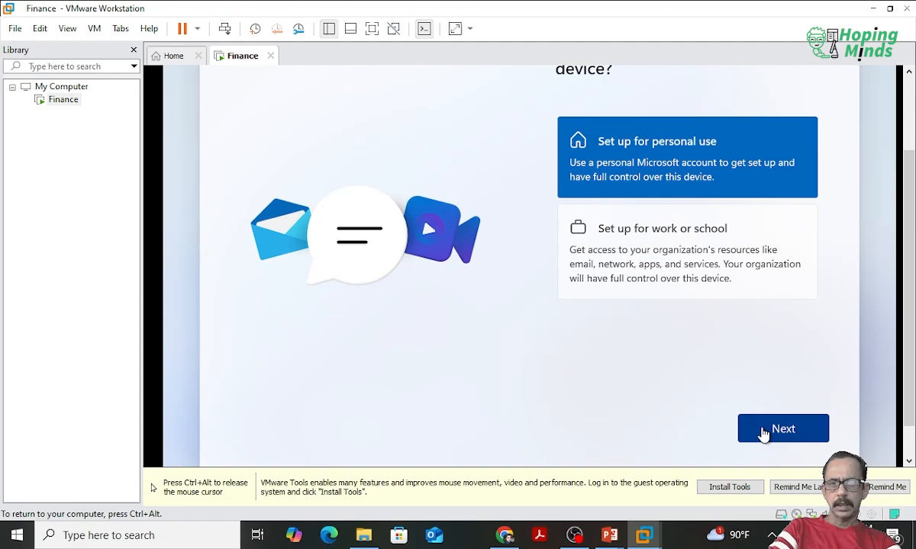
{"action": "left_click", "coordinate": [764, 435]}
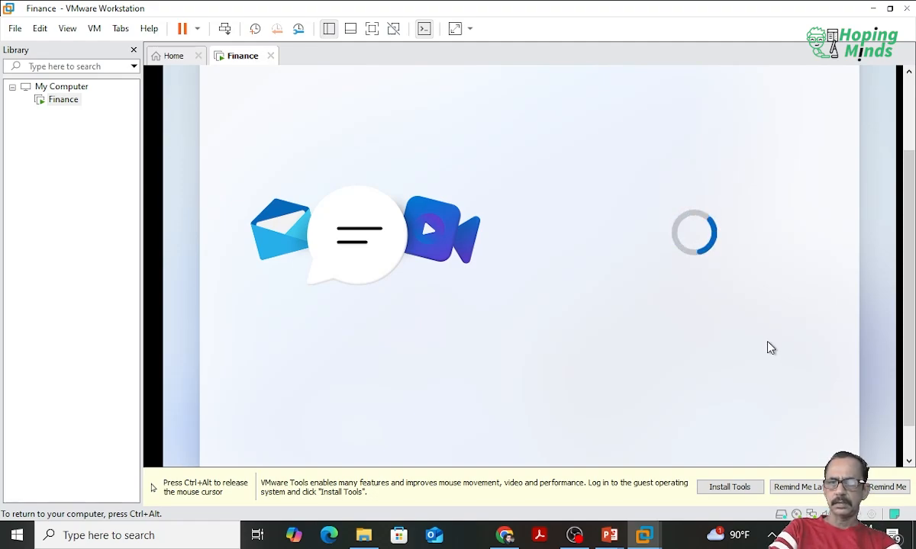
Step: Continue past the network connection page and activate the sign-in field on the Microsoft account page
{"action": "key", "text": "ctrl+alt"}
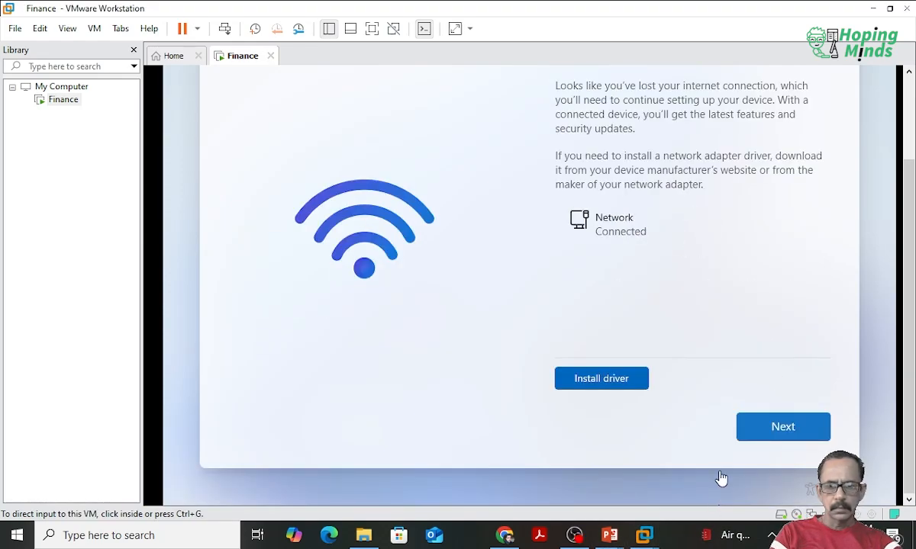
{"action": "left_click", "coordinate": [769, 434]}
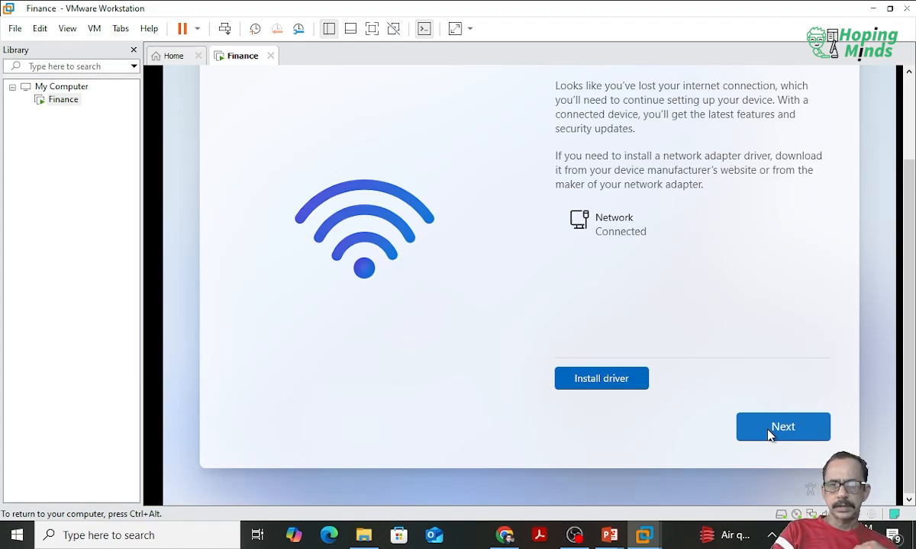
{"action": "left_click", "coordinate": [770, 434]}
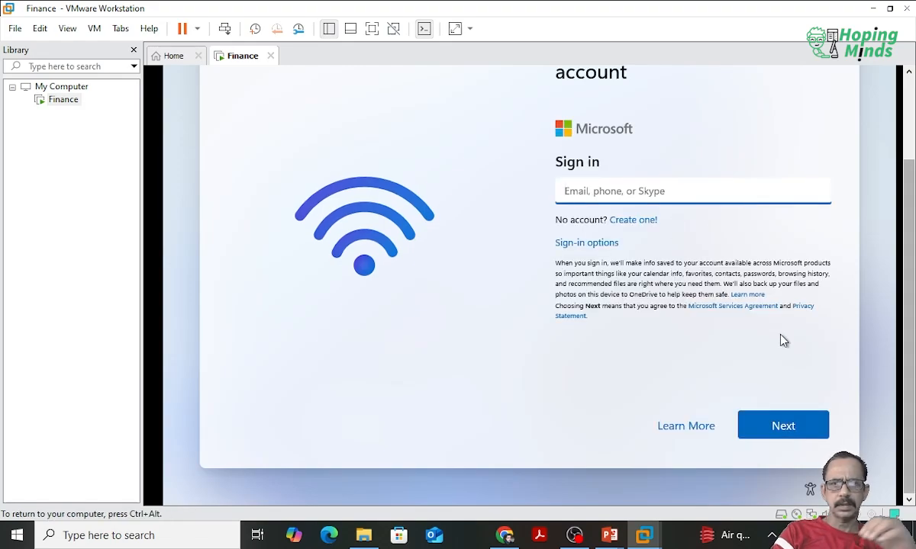
{"action": "left_click", "coordinate": [632, 186]}
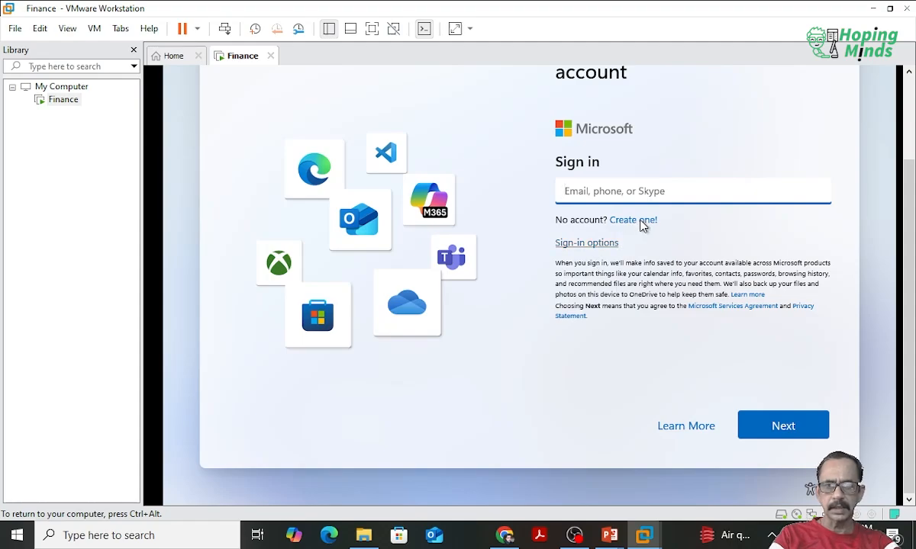
{"action": "scroll", "coordinate": [907, 206], "scroll_direction": "up", "scroll_amount": 3}
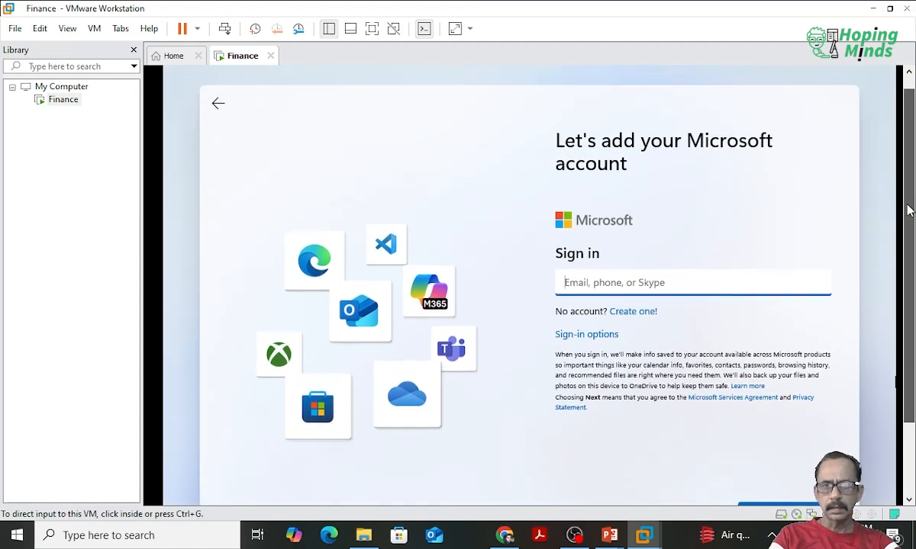
Step: Create a Windows Hello PIN by entering the new PIN, repeating it in the confirmation field and accepting it
{"action": "scroll", "coordinate": [907, 206], "scroll_direction": "down", "scroll_amount": 2}
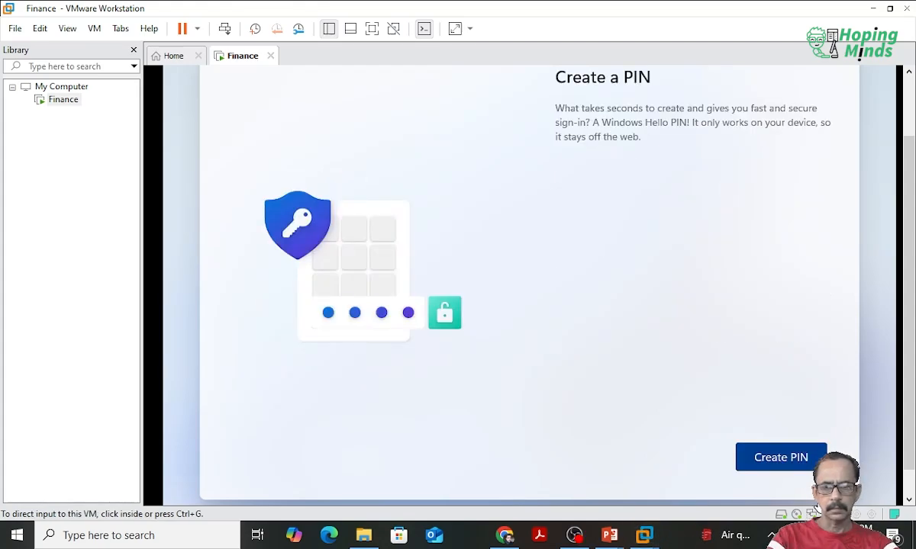
{"action": "left_click", "coordinate": [805, 469]}
{"action": "left_click", "coordinate": [805, 469]}
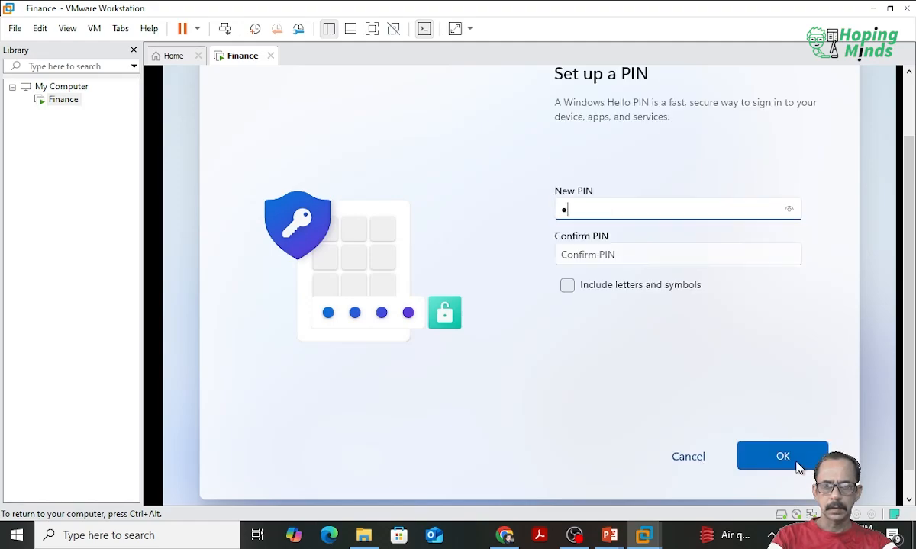
{"action": "type", "text": "••••"}
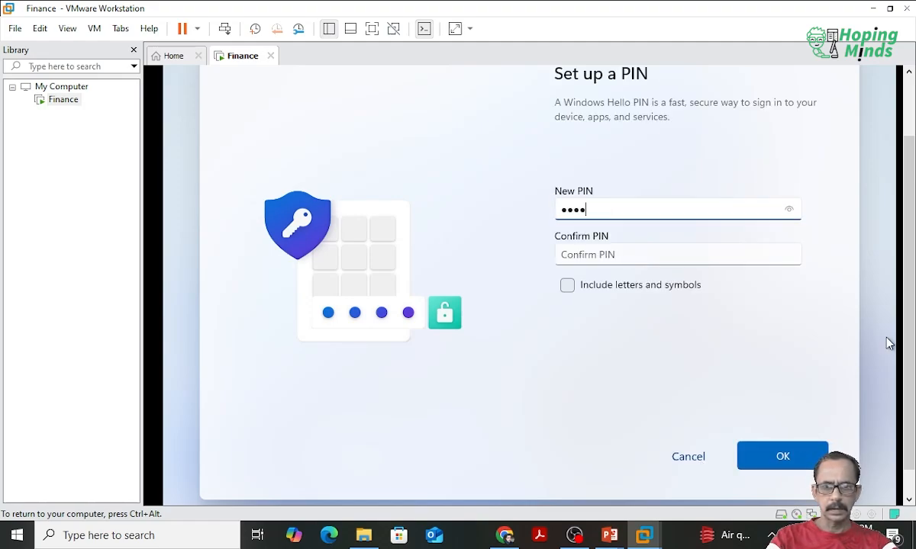
{"action": "left_click", "coordinate": [681, 254]}
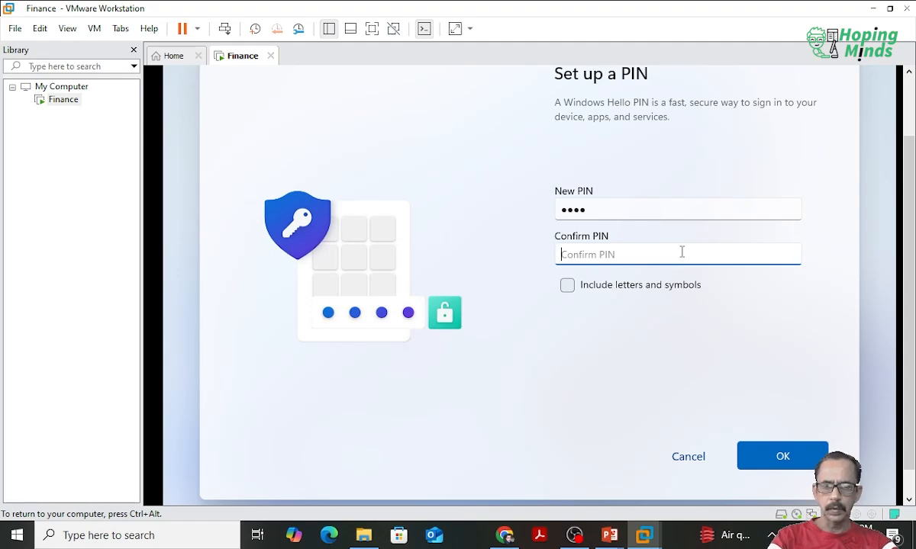
{"action": "type", "text": "••••"}
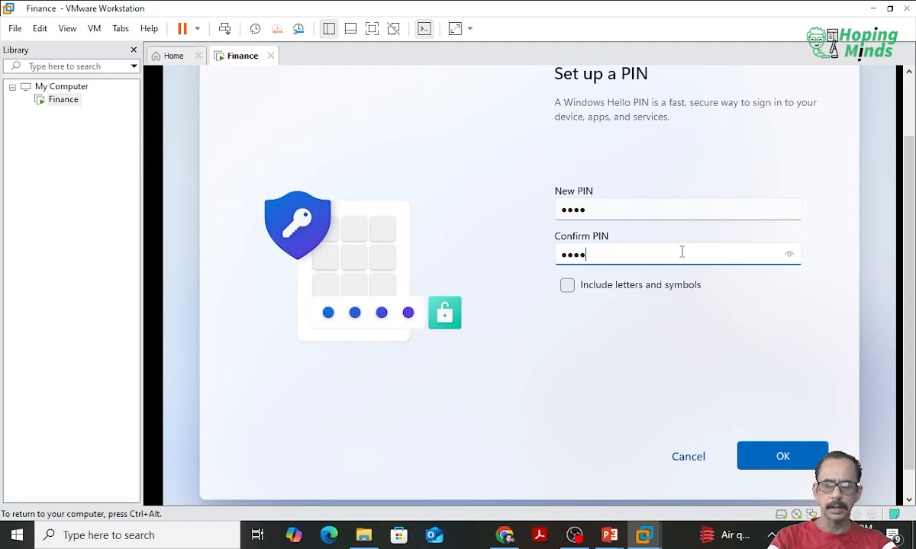
{"action": "left_click", "coordinate": [769, 471]}
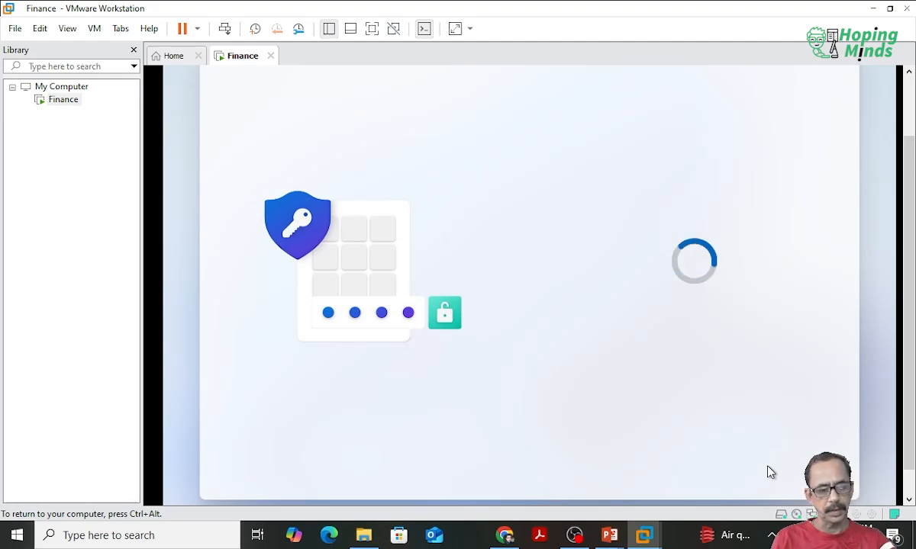
Step: Turn off Find my device and Location in the device's privacy settings, and proceed with the remaining settings
{"action": "key", "text": "ctrl+alt"}
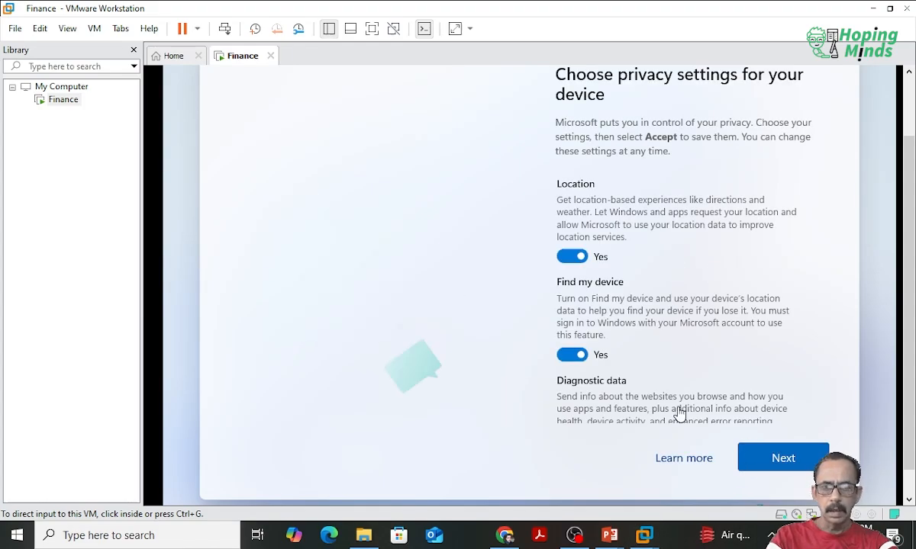
{"action": "left_click", "coordinate": [568, 295]}
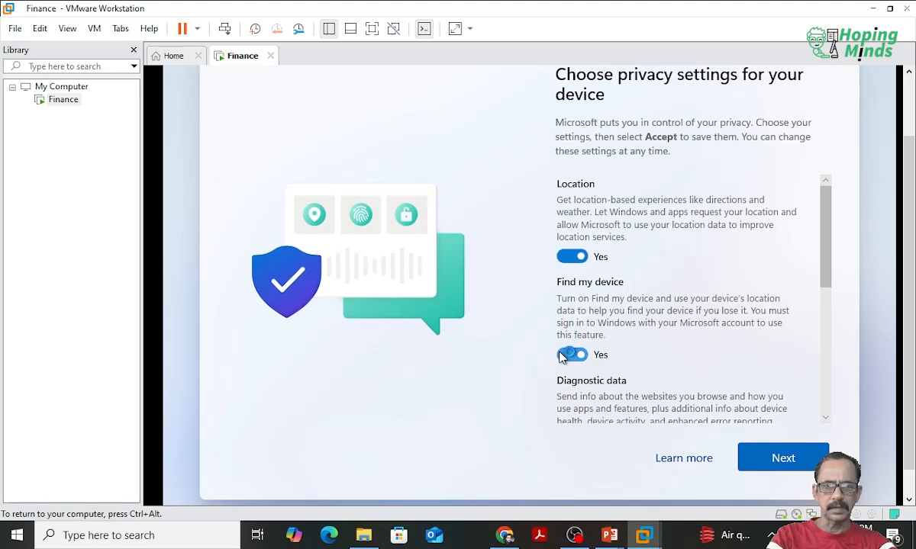
{"action": "left_click", "coordinate": [564, 359]}
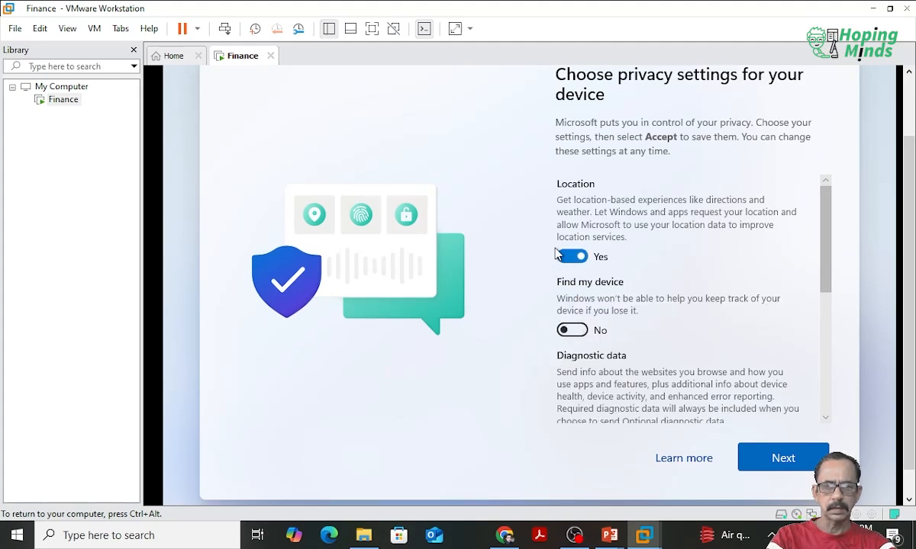
{"action": "left_click", "coordinate": [563, 265]}
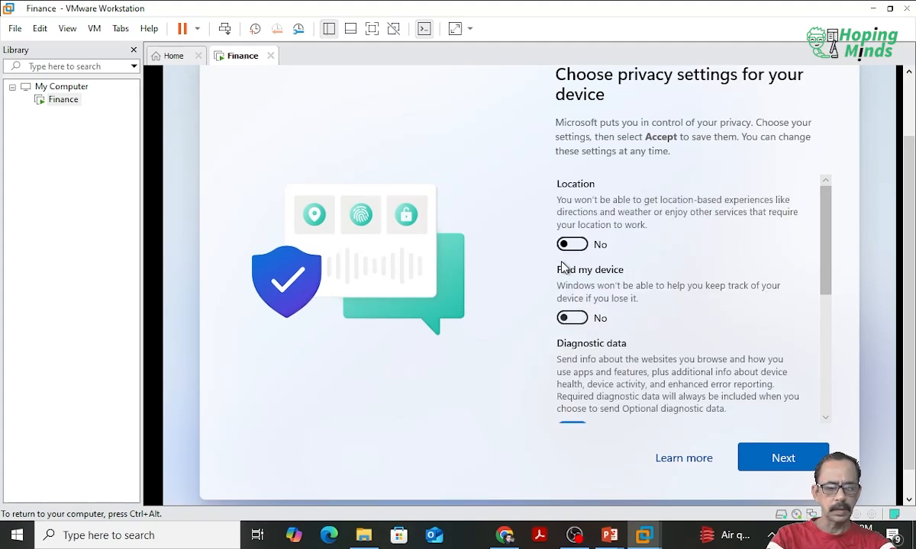
{"action": "left_click", "coordinate": [783, 461]}
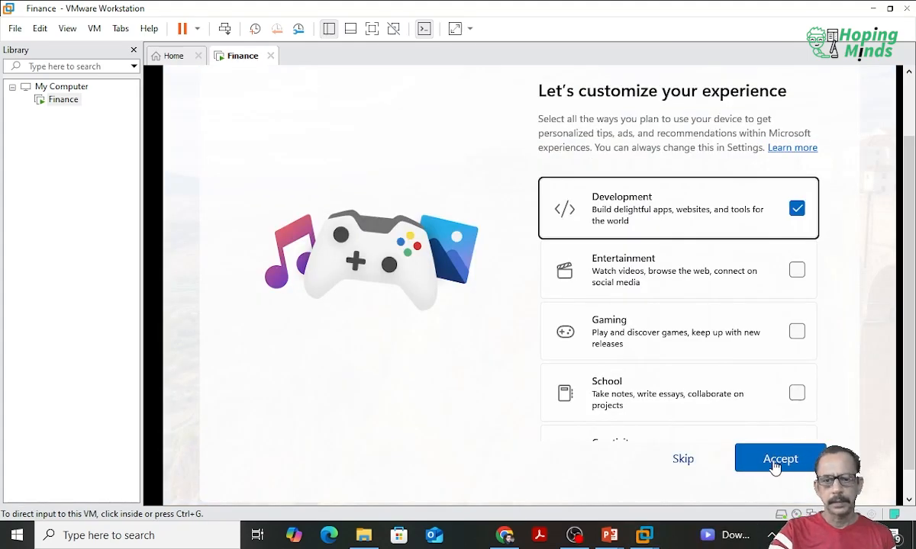
Step: Skip the experience customization page and the linking of a mobile device to the PC
{"action": "left_click", "coordinate": [678, 469]}
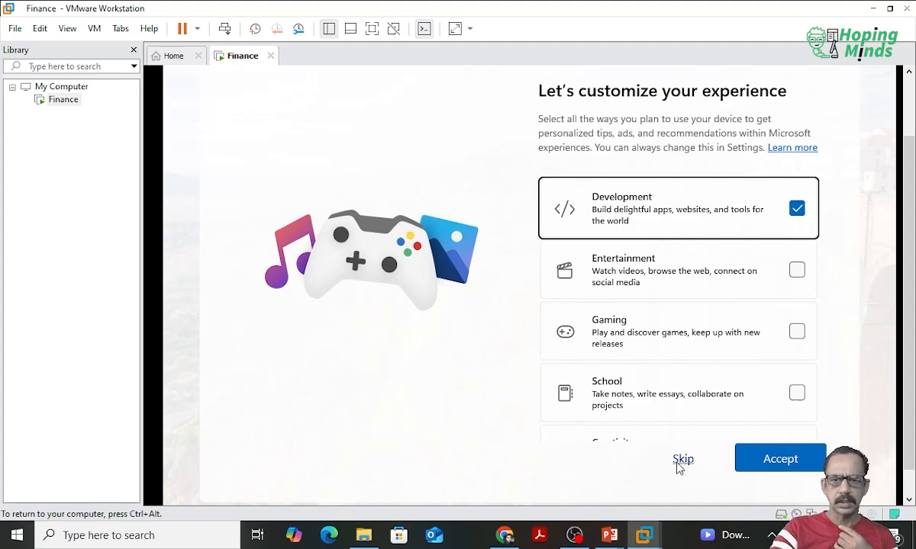
{"action": "left_click", "coordinate": [684, 463]}
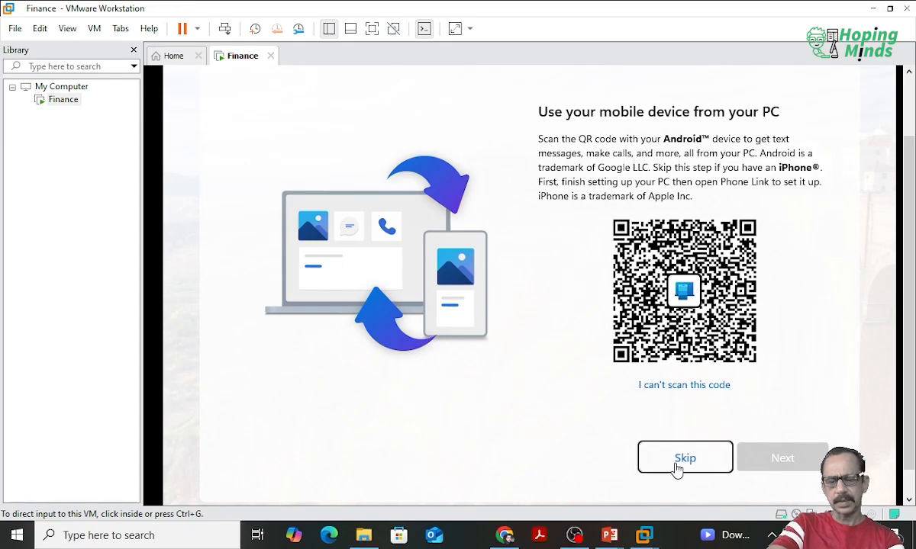
{"action": "left_click", "coordinate": [677, 469]}
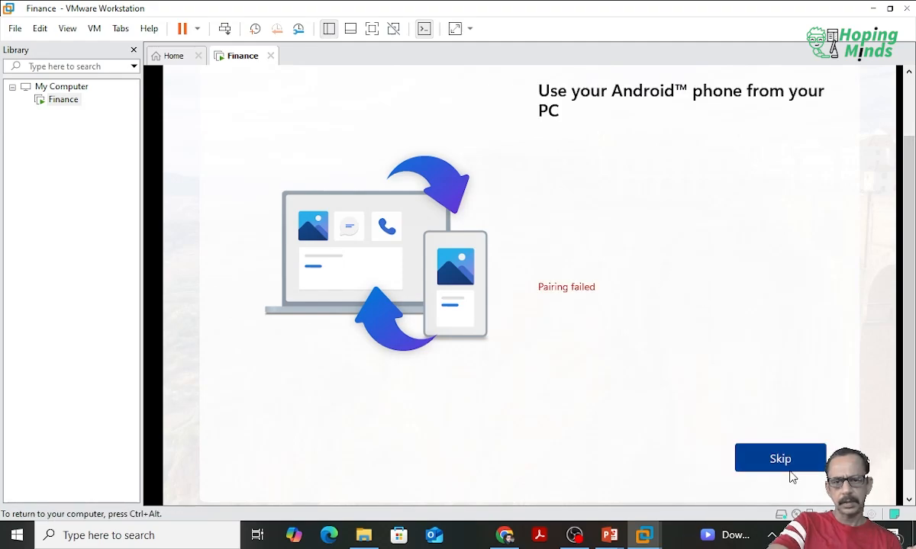
Step: Skip the Android phone pairing page, and show the Finance machine's desktop in full screen before returning to the windowed view
{"action": "left_click", "coordinate": [797, 465]}
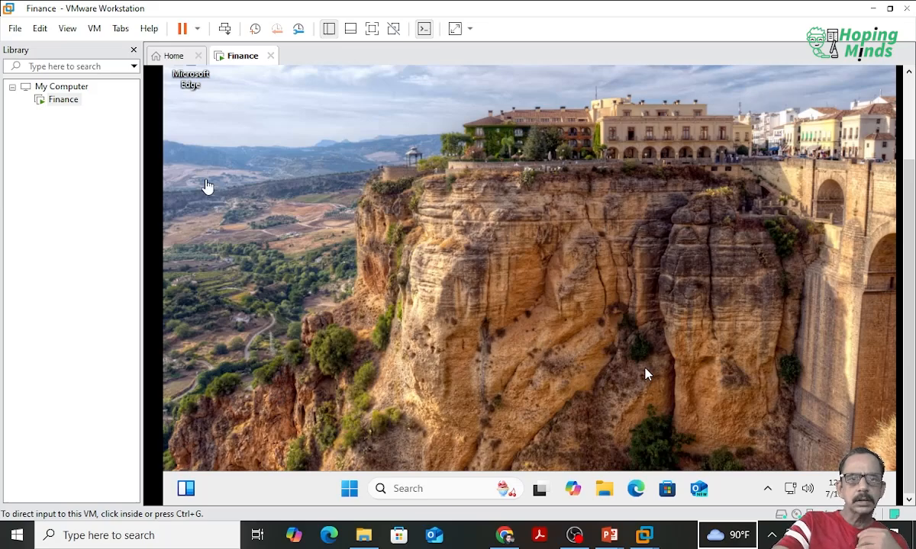
{"action": "left_click", "coordinate": [371, 28]}
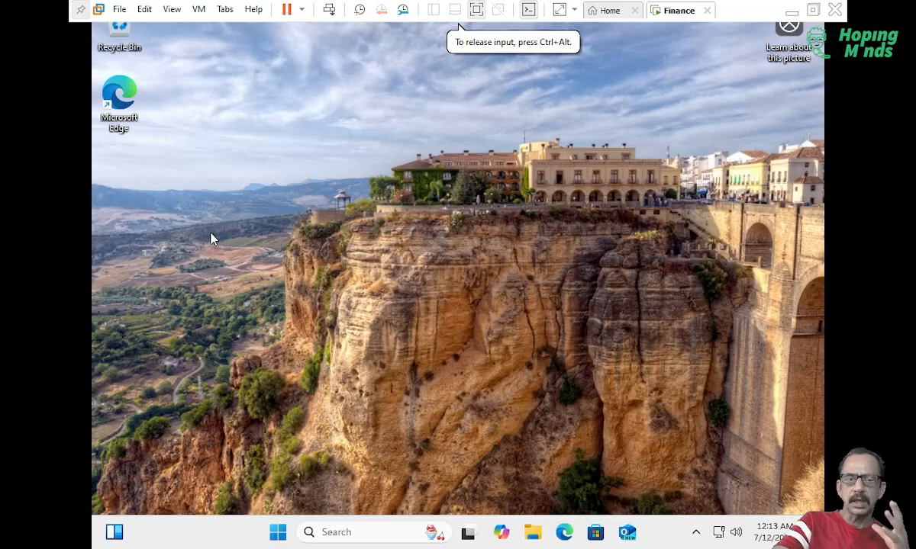
{"action": "left_click", "coordinate": [470, 22]}
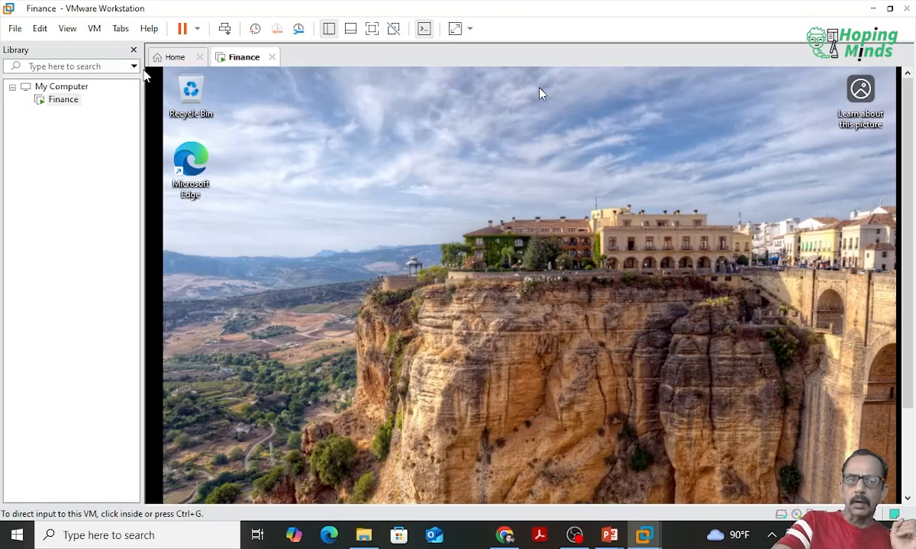
Step: Look at the Workstation home page and return to the running Finance virtual machine
{"action": "left_click", "coordinate": [176, 67]}
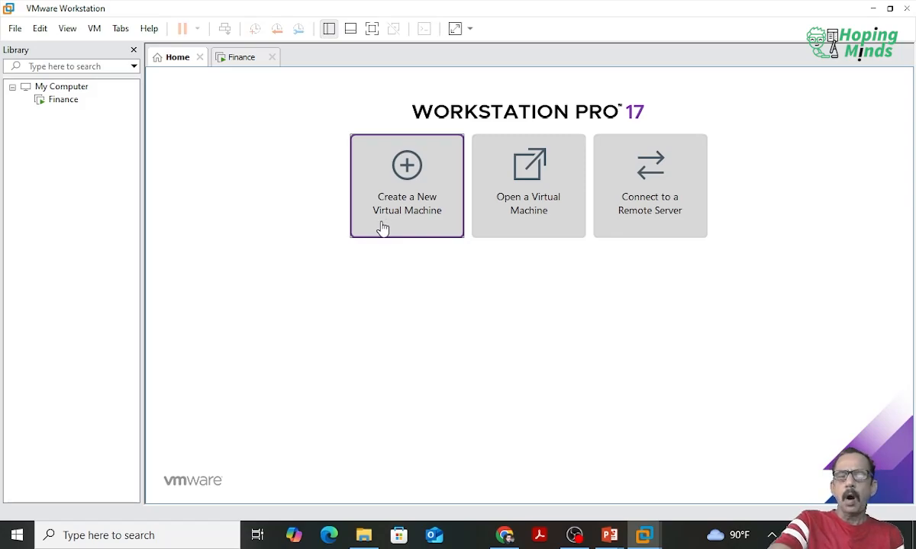
{"action": "left_click", "coordinate": [241, 66]}
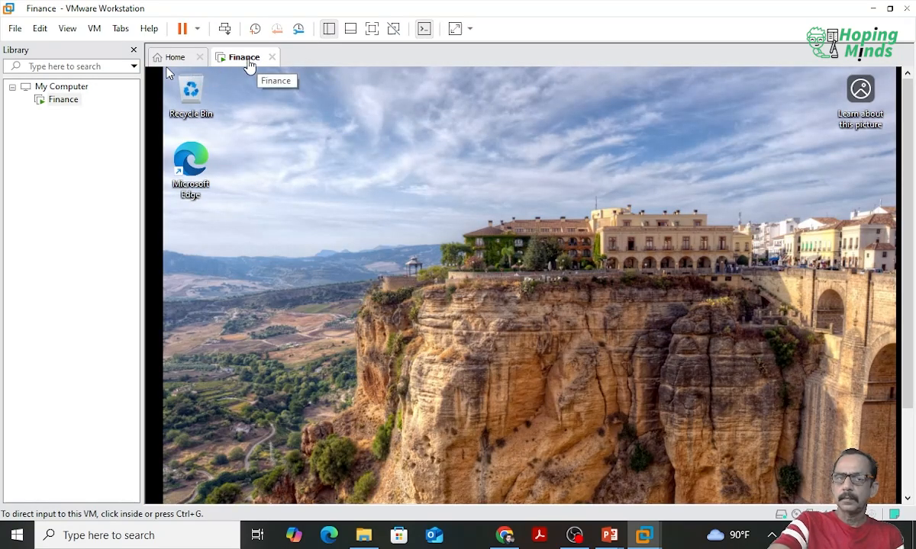
{"action": "left_click", "coordinate": [170, 66]}
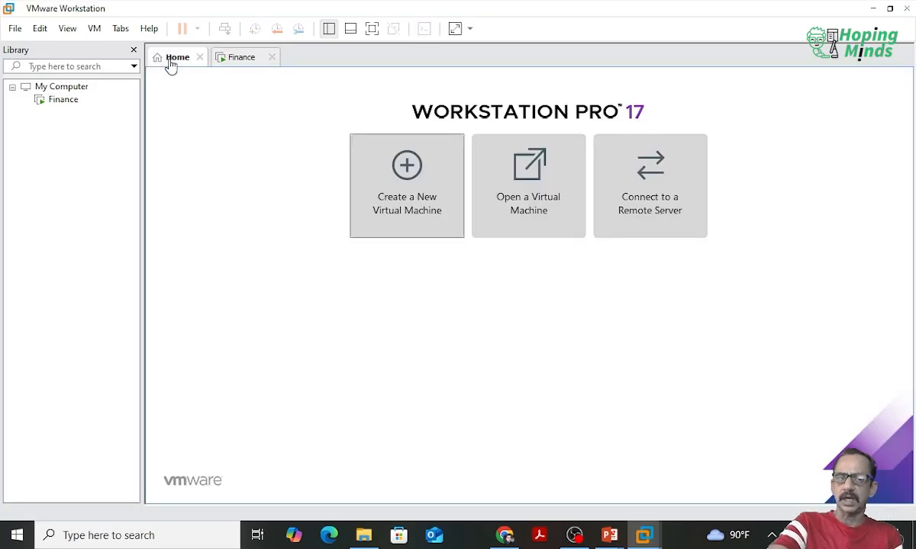
{"action": "left_click", "coordinate": [247, 66]}
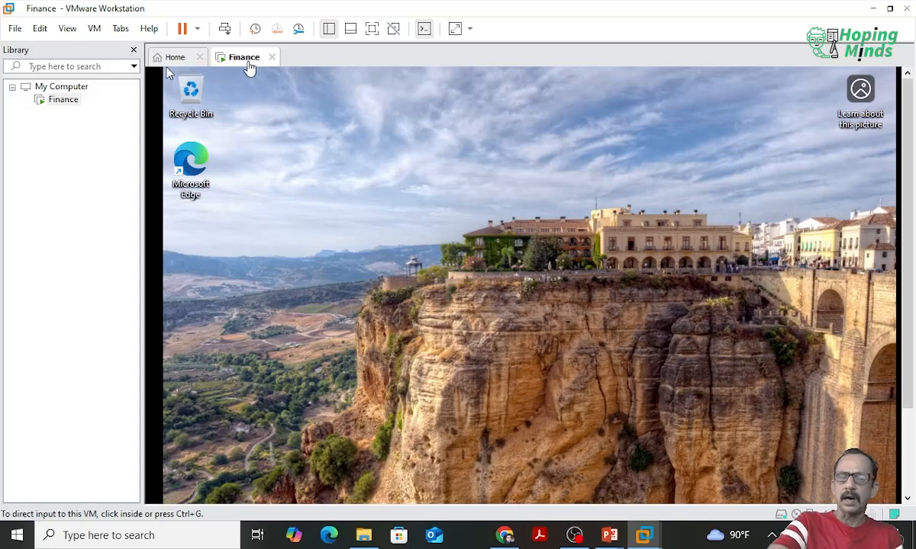
Step: Review the hardware settings of the Finance virtual machine and close them without making changes
{"action": "right_click", "coordinate": [249, 67]}
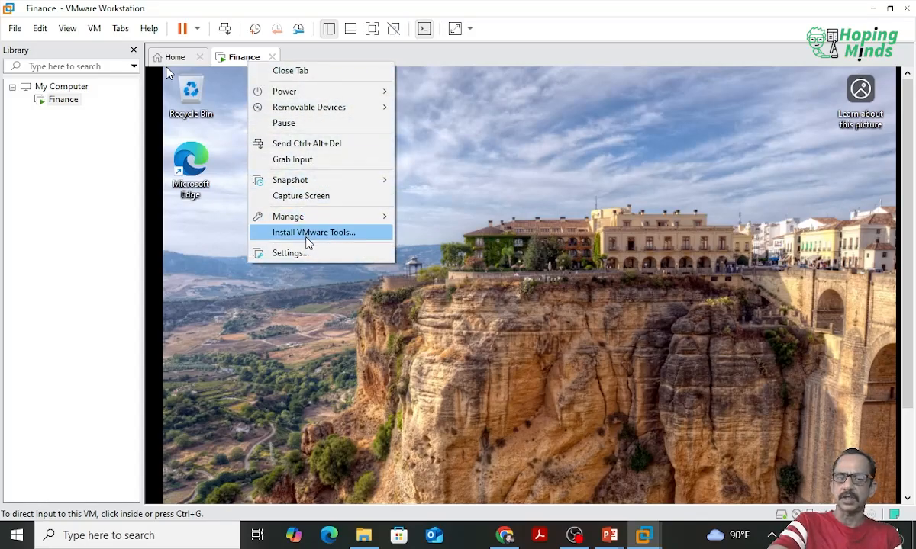
{"action": "left_click", "coordinate": [310, 260]}
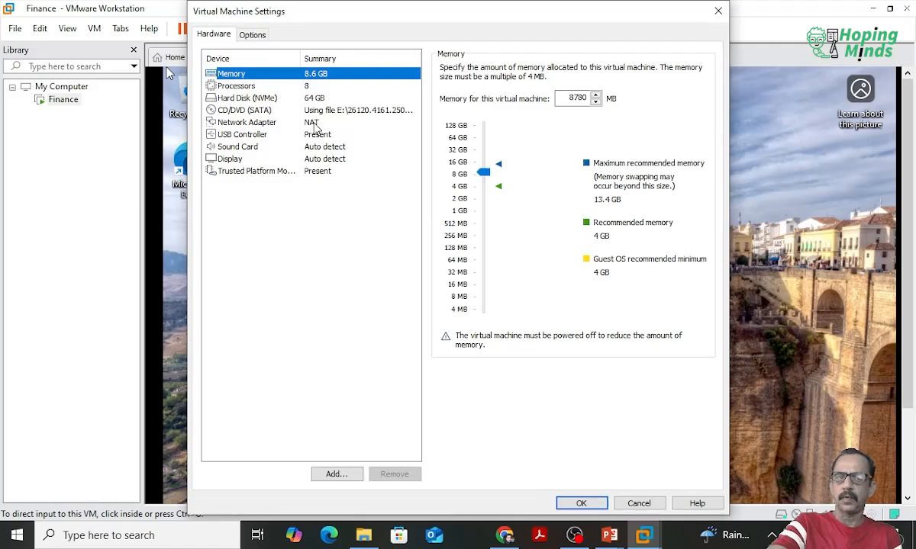
{"action": "left_click", "coordinate": [718, 11]}
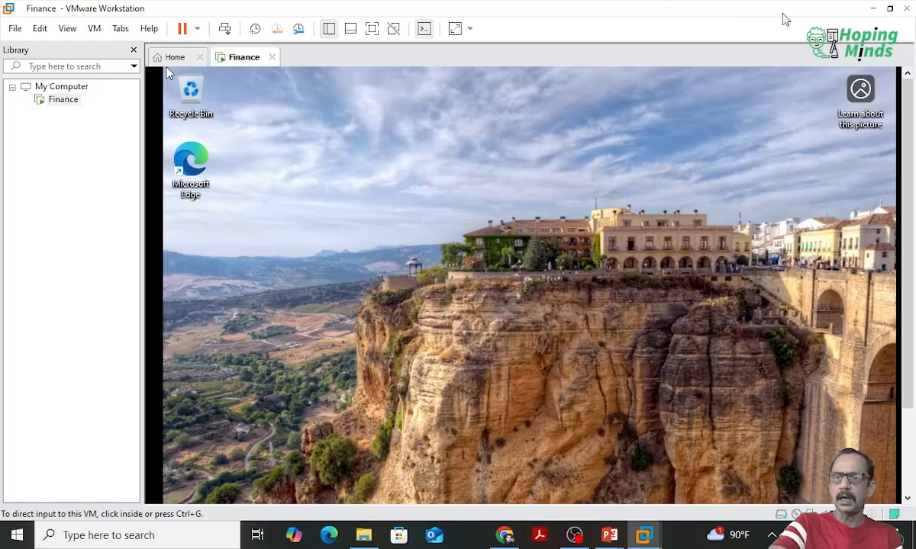
{"action": "left_click", "coordinate": [872, 9]}
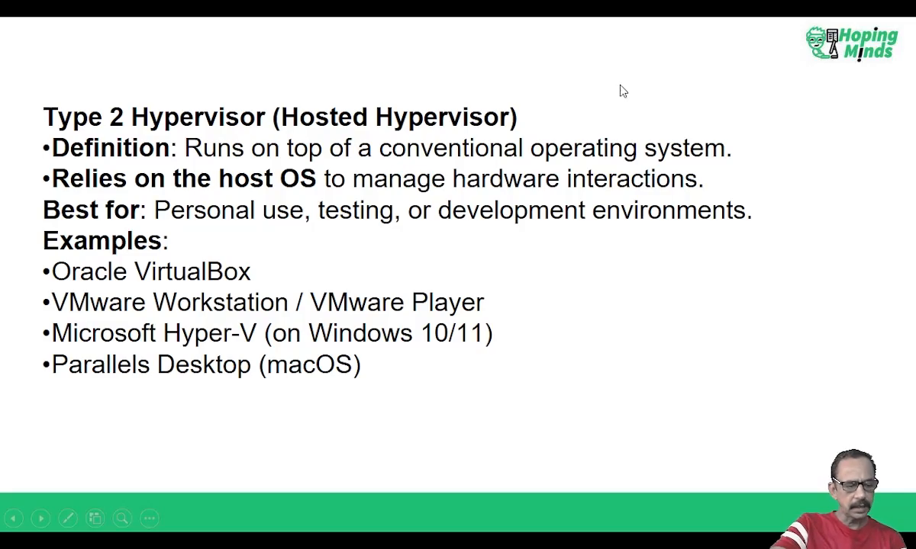
{"action": "key", "text": "alt+Tab"}
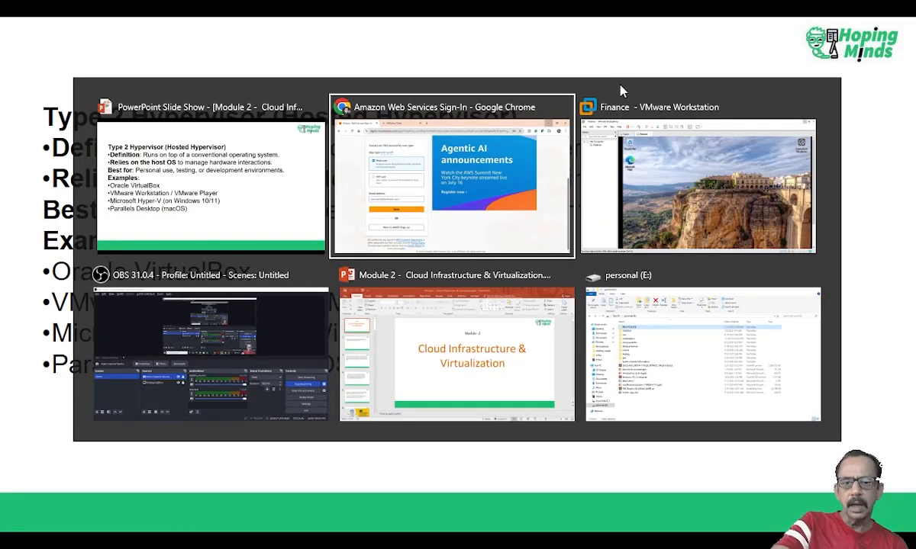
{"action": "left_click", "coordinate": [622, 111]}
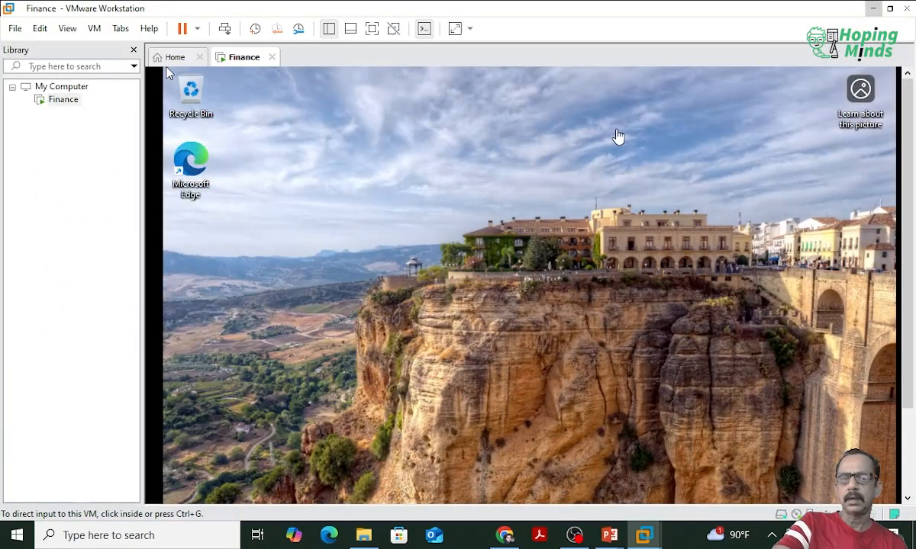